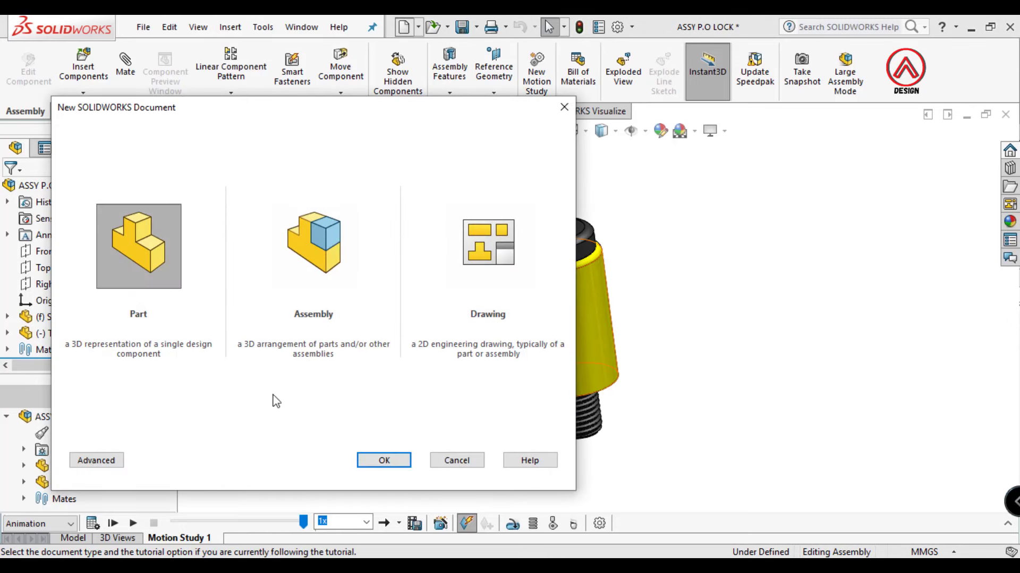
Create the new part with a Plain White scene and start a sketch on Front Plane.
left_click(384, 461)
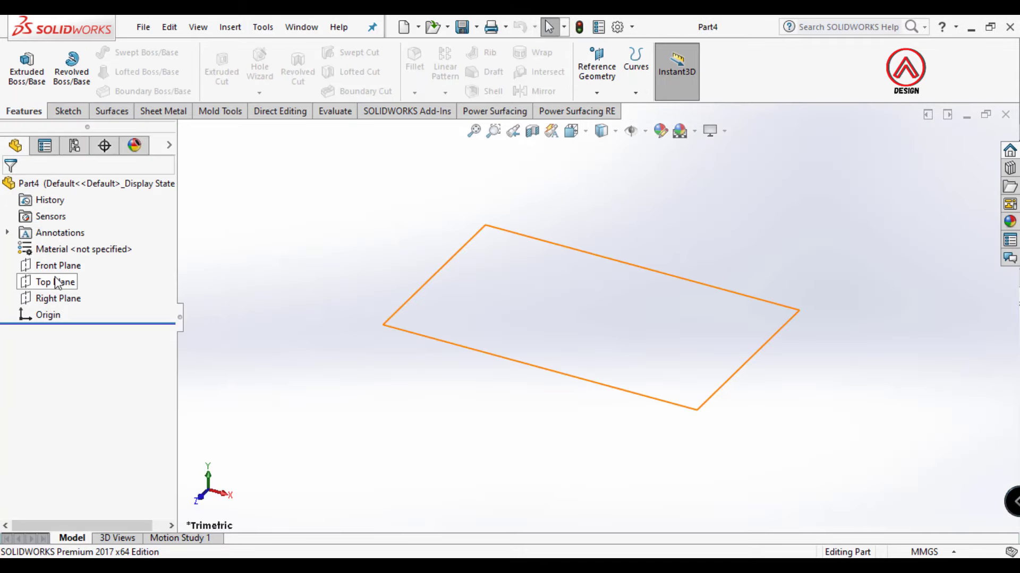
left_click(682, 132)
left_click(706, 166)
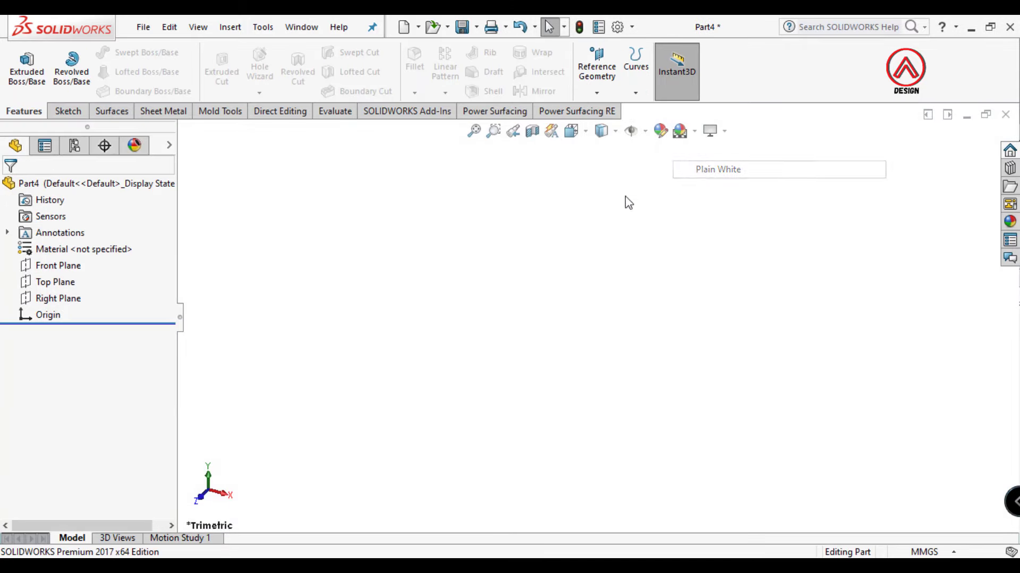
left_click(47, 266)
left_click(65, 248)
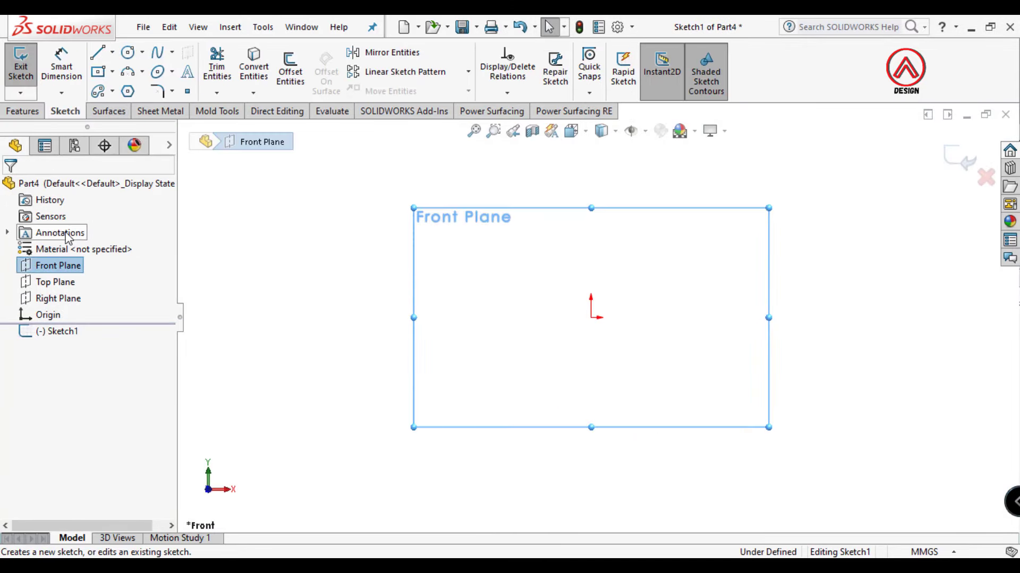
Draw a vertical centerline straight up from the origin.
left_click(112, 52)
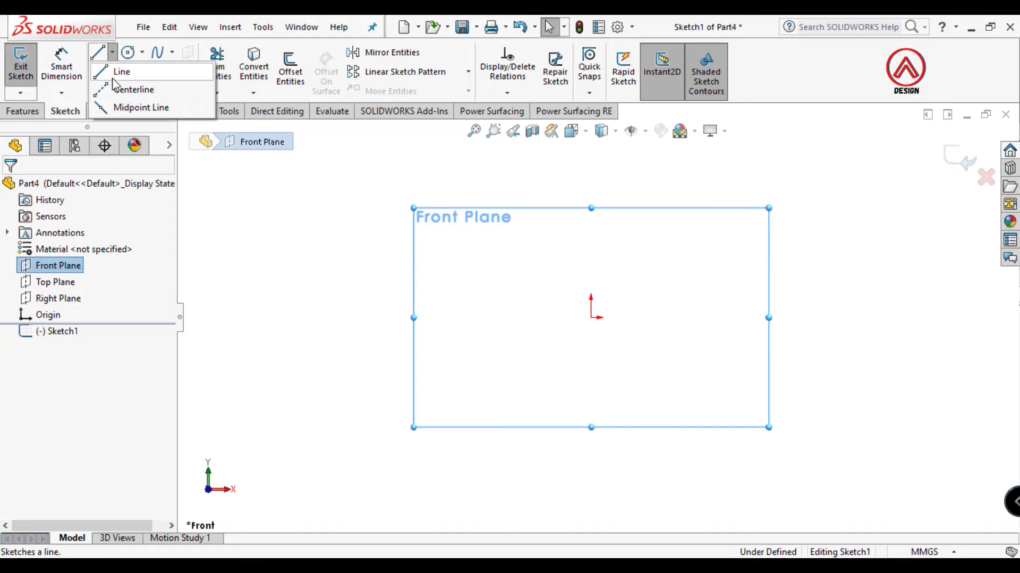
left_click(132, 90)
left_click(591, 317)
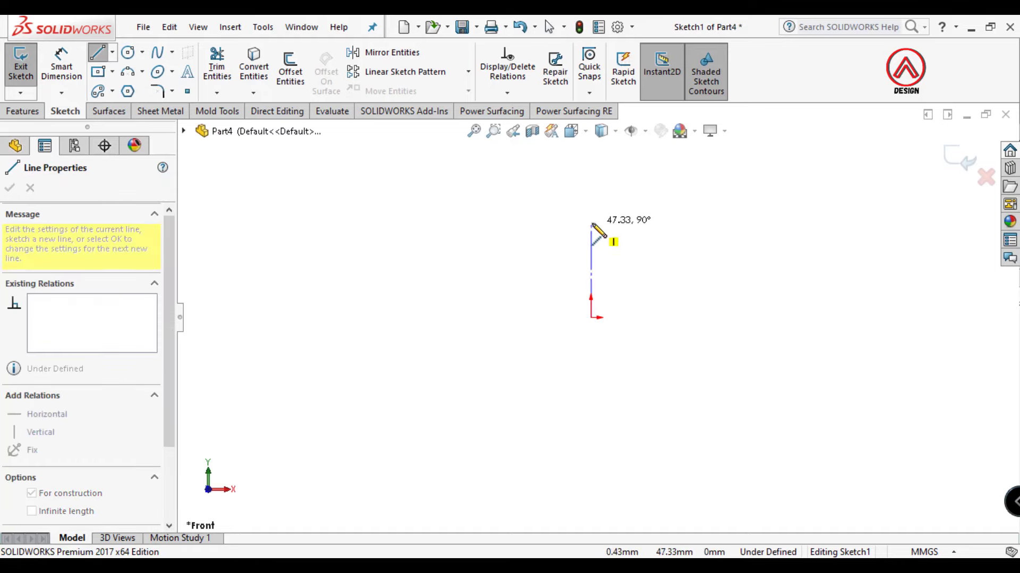
left_click(590, 204)
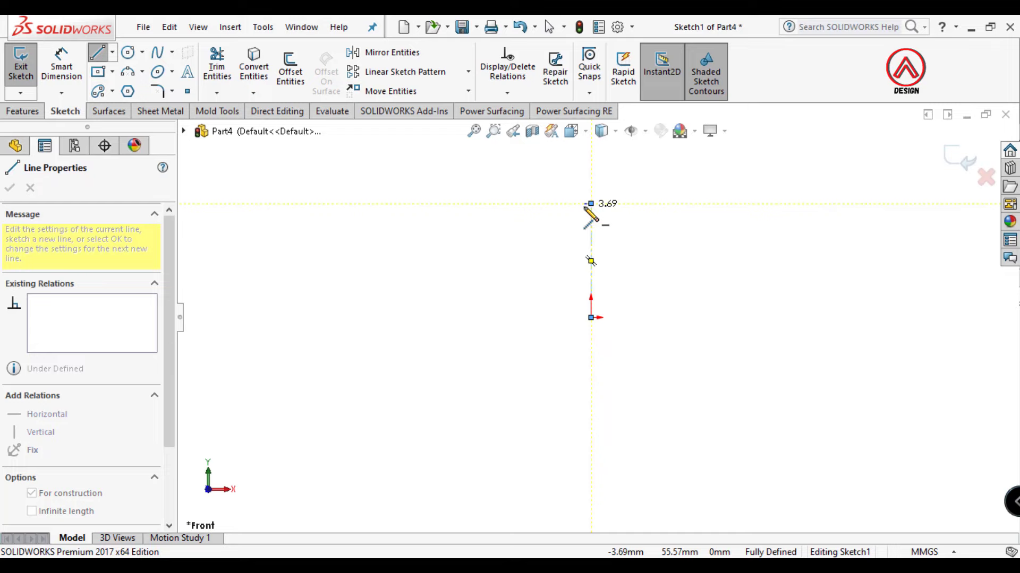
scroll(589, 255, "down", 2)
key("Escape")
Draw a closed line profile beside the centerline with a tapered edge.
left_click(98, 53)
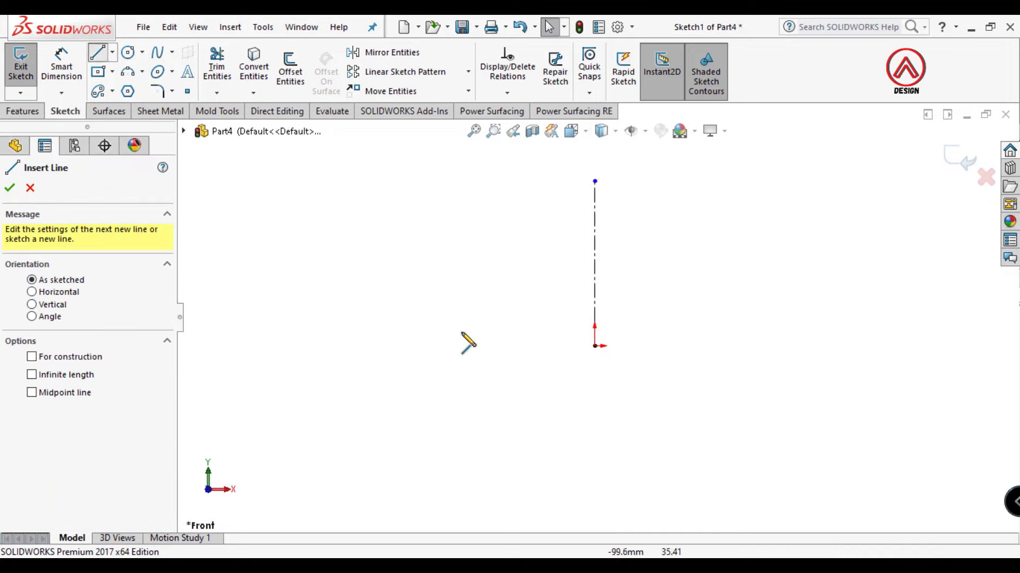
scroll(575, 345, "down", 1)
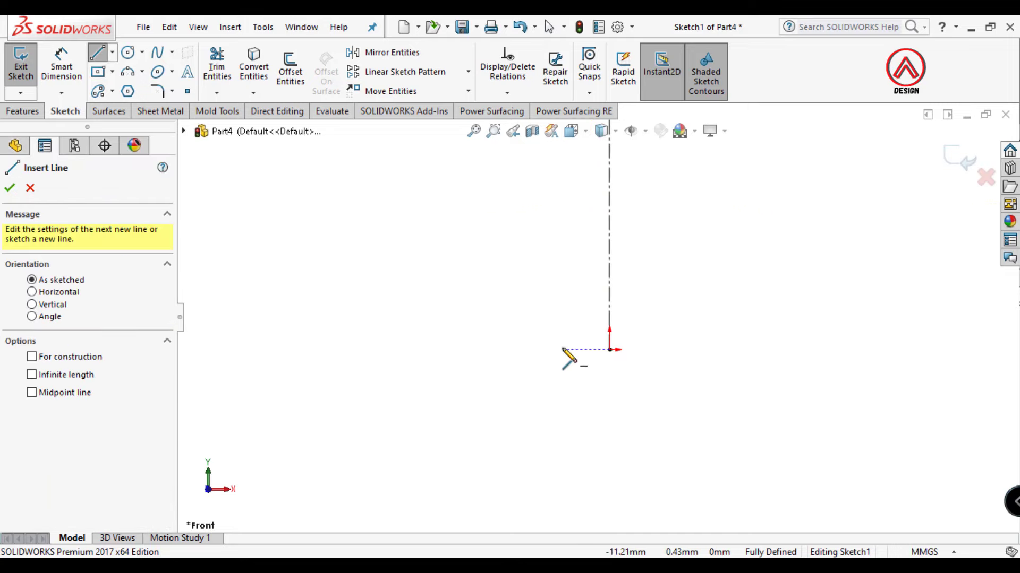
left_click(563, 350)
scroll(555, 330, "up", 1)
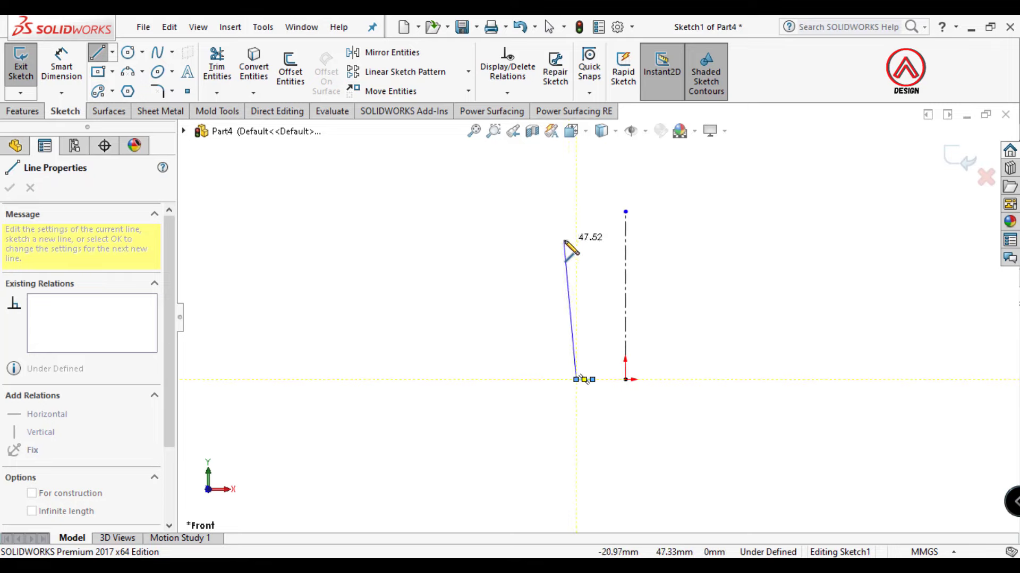
left_click(575, 239)
scroll(594, 260, "down", 2)
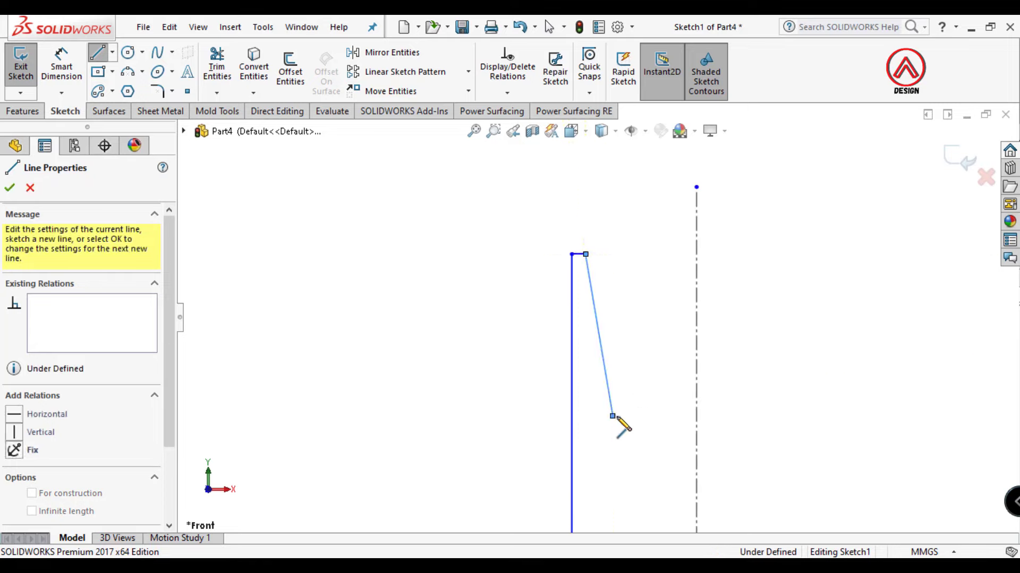
left_click(612, 419)
scroll(613, 419, "up", 1)
left_click(605, 469)
key("Escape")
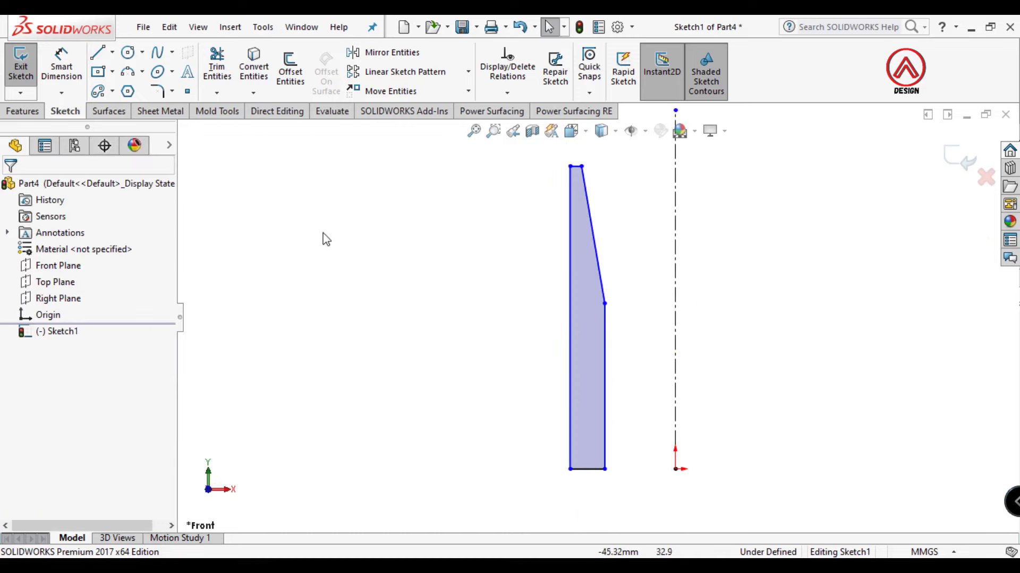
Dimension the profile's left edge as a 16 mm diameter across the centerline.
left_click(60, 72)
scroll(590, 419, "up", 1)
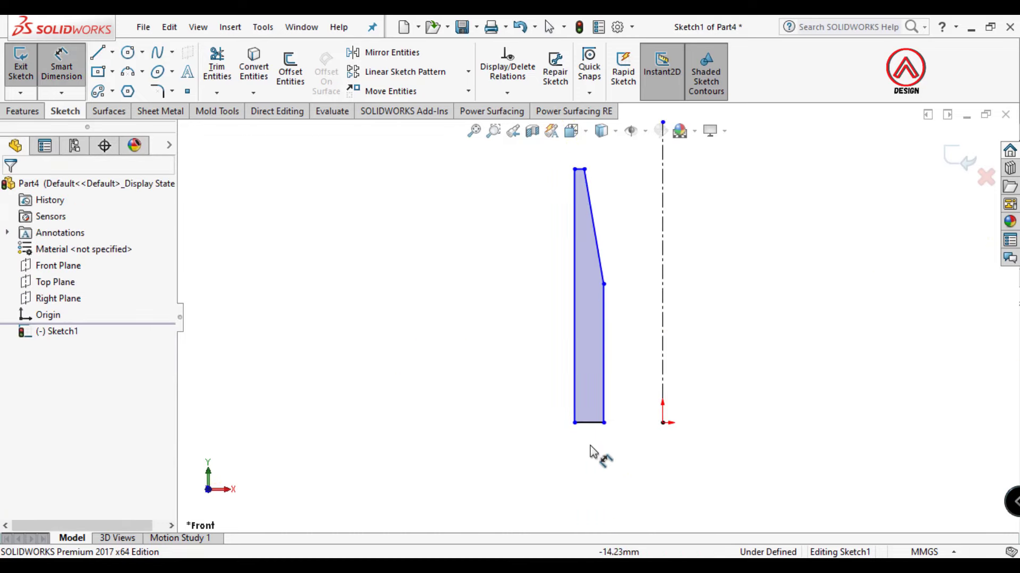
left_click(577, 415)
left_click(662, 407)
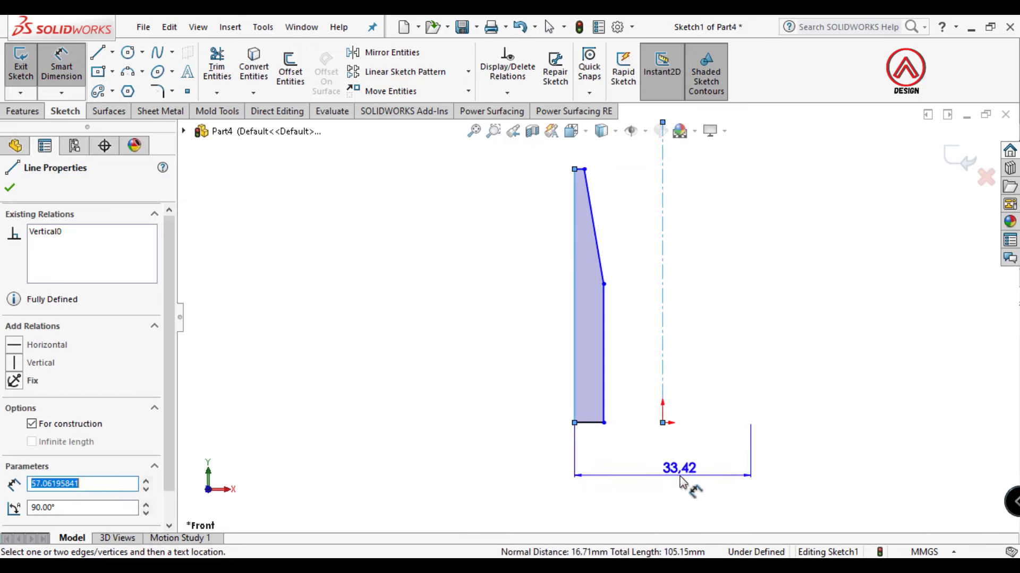
left_click(681, 474)
type("16")
key("Return")
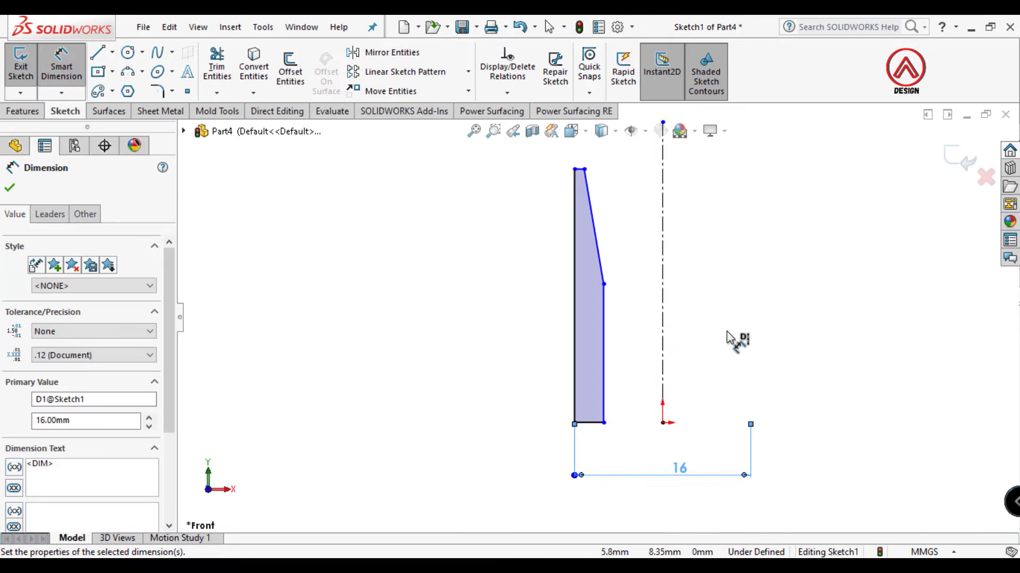
key("Escape")
Add the 25 mm overall height and the 10 mm taper-start height.
scroll(667, 412, "up", 1)
scroll(657, 303, "down", 1)
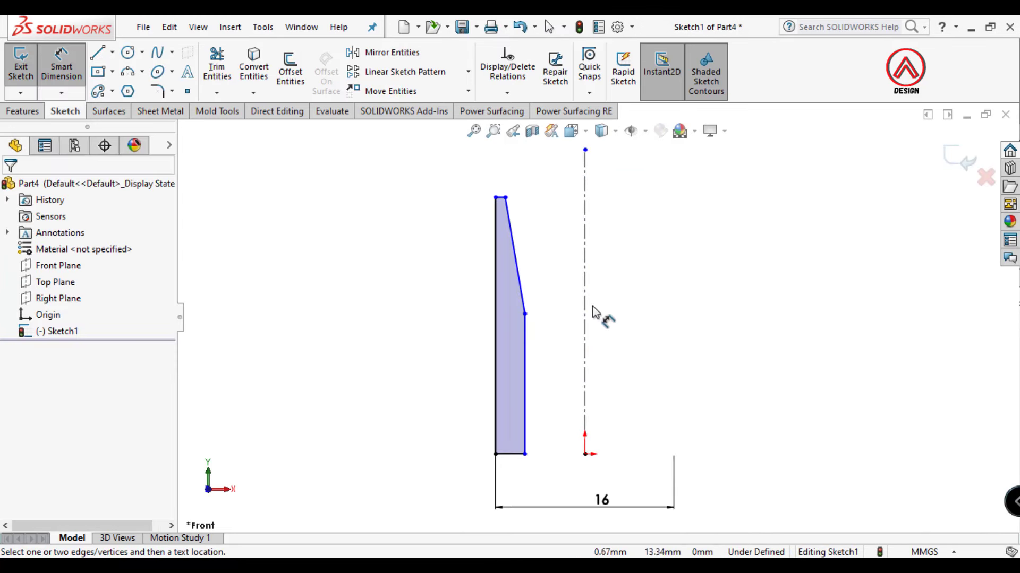
left_click(491, 249)
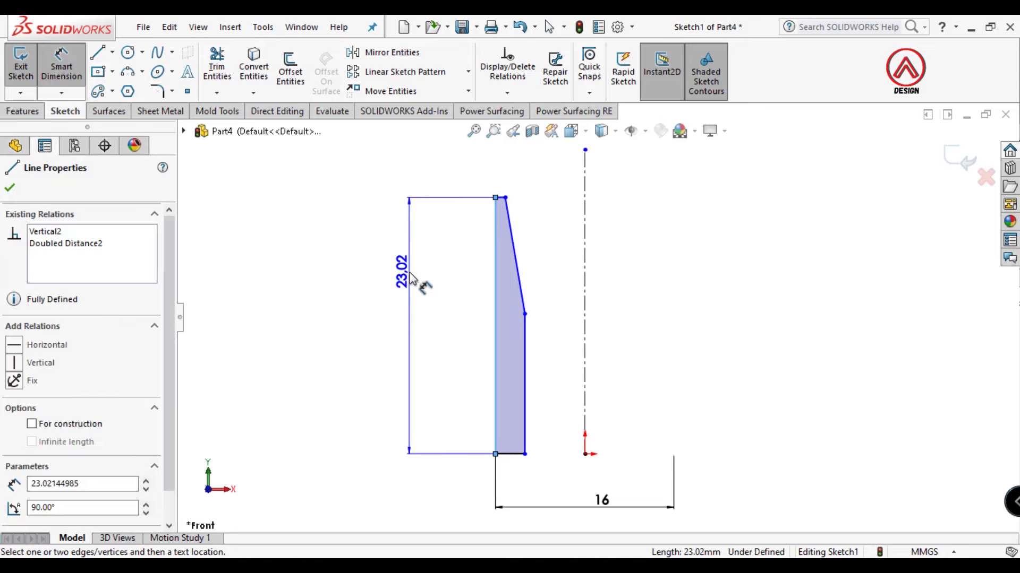
left_click(421, 288)
type("25")
key("Return")
key("Escape")
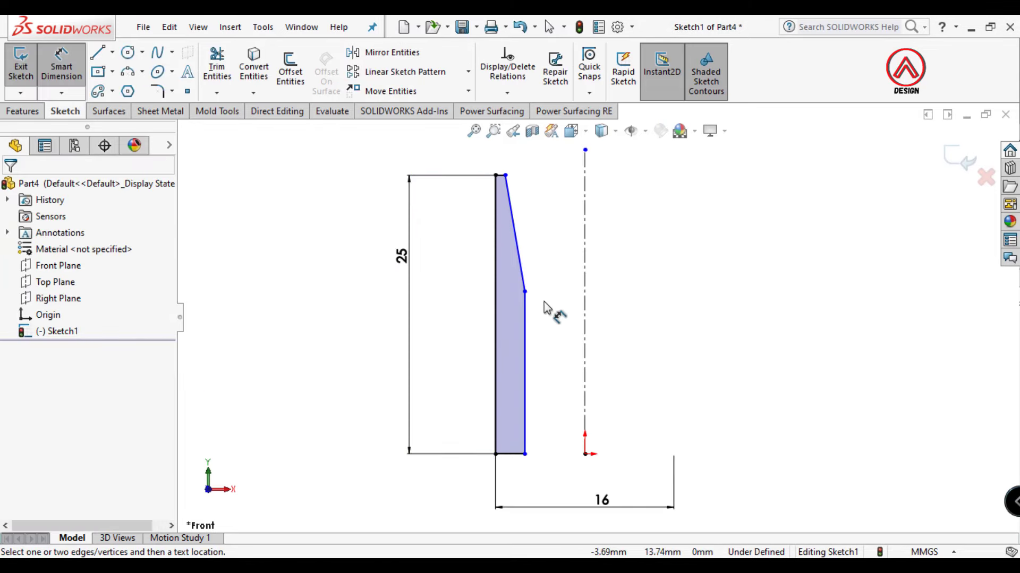
left_click(526, 293)
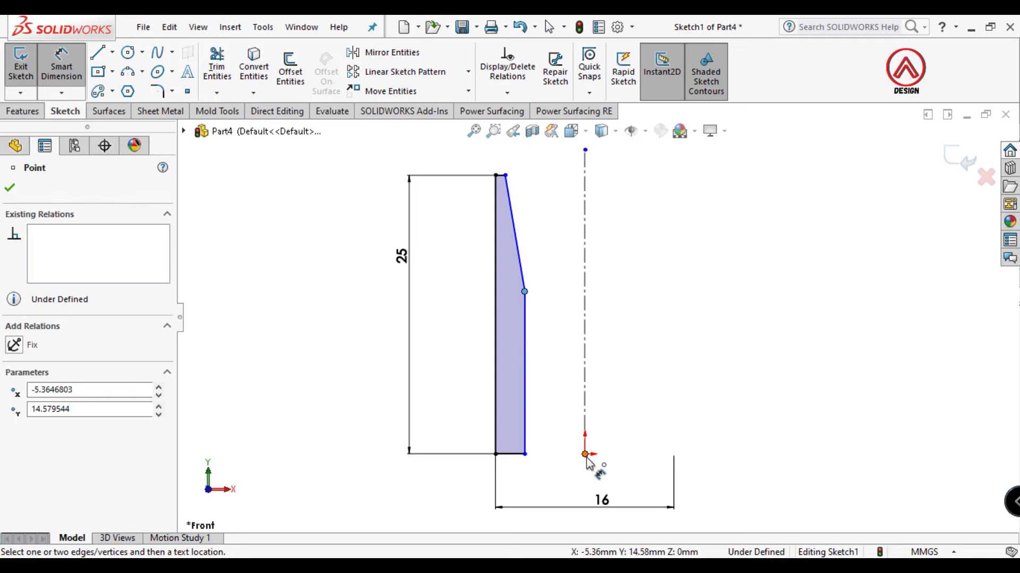
left_click(507, 461)
left_click(453, 376)
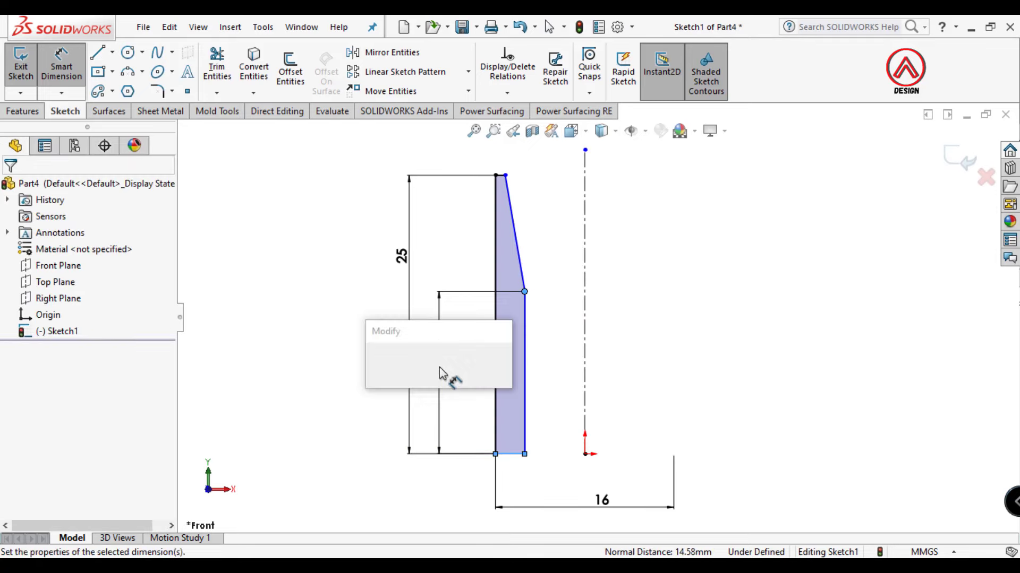
type("10")
key("Return")
key("Escape")
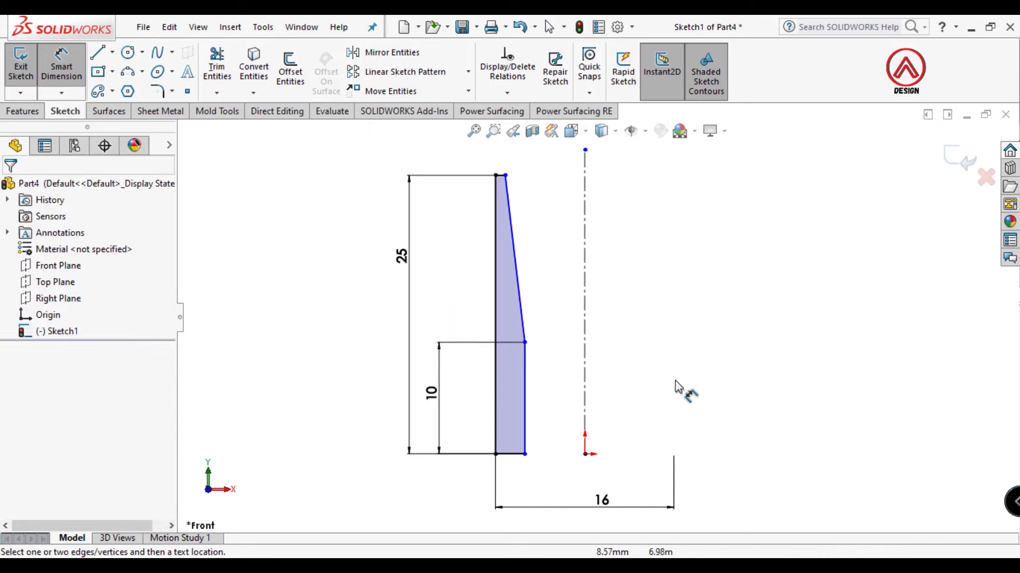
Dimension the right edge as an 8 mm diameter and set the 7.5° taper angle.
left_click(527, 385)
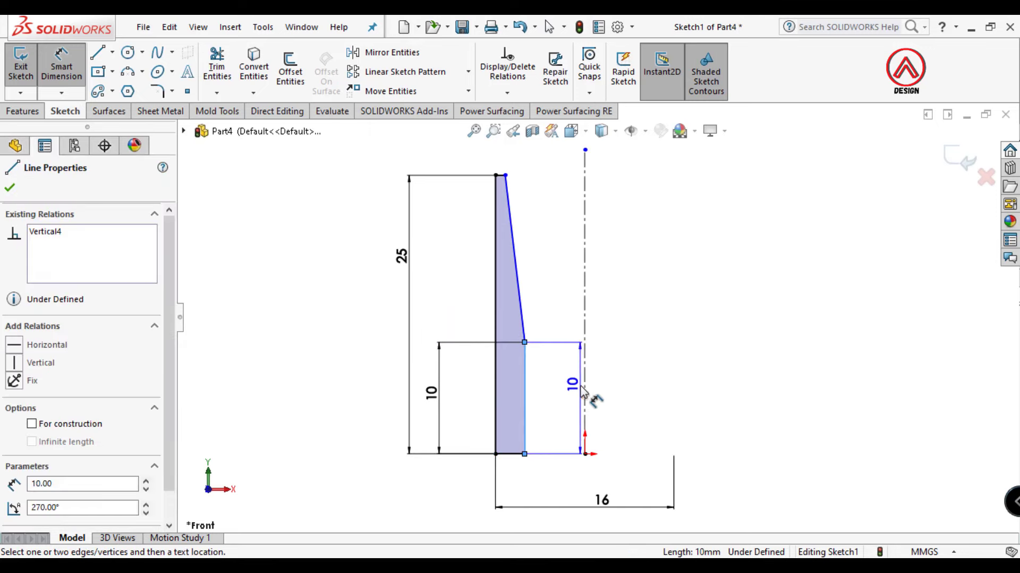
left_click(584, 392)
left_click(596, 489)
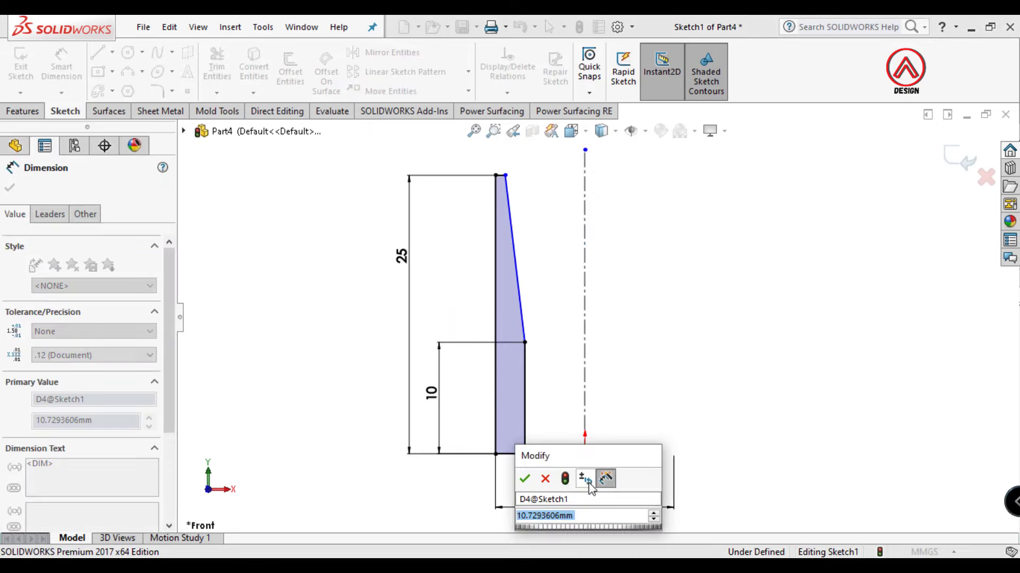
type("8")
key("Return")
key("Escape")
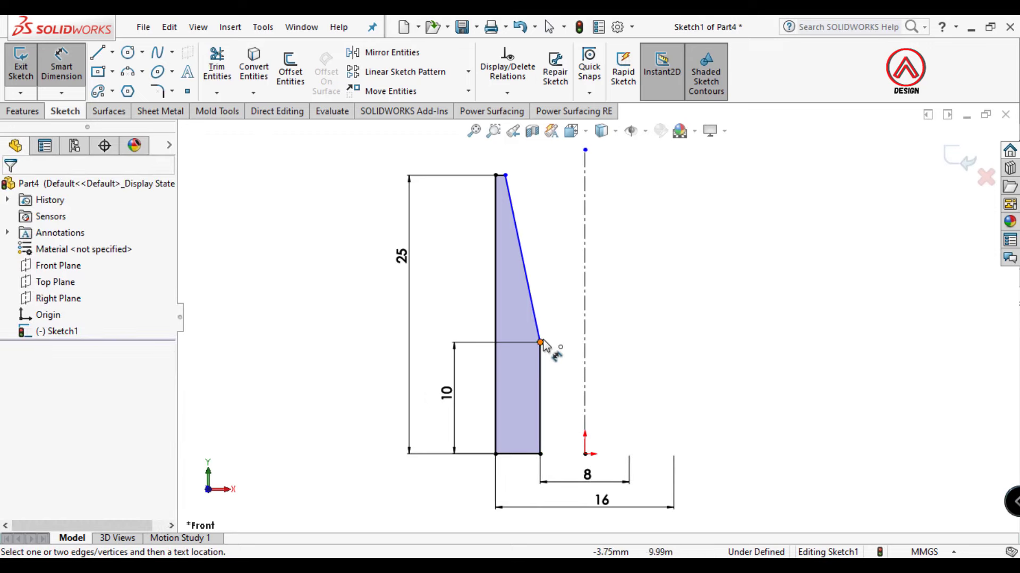
left_click(540, 335)
left_click(584, 318)
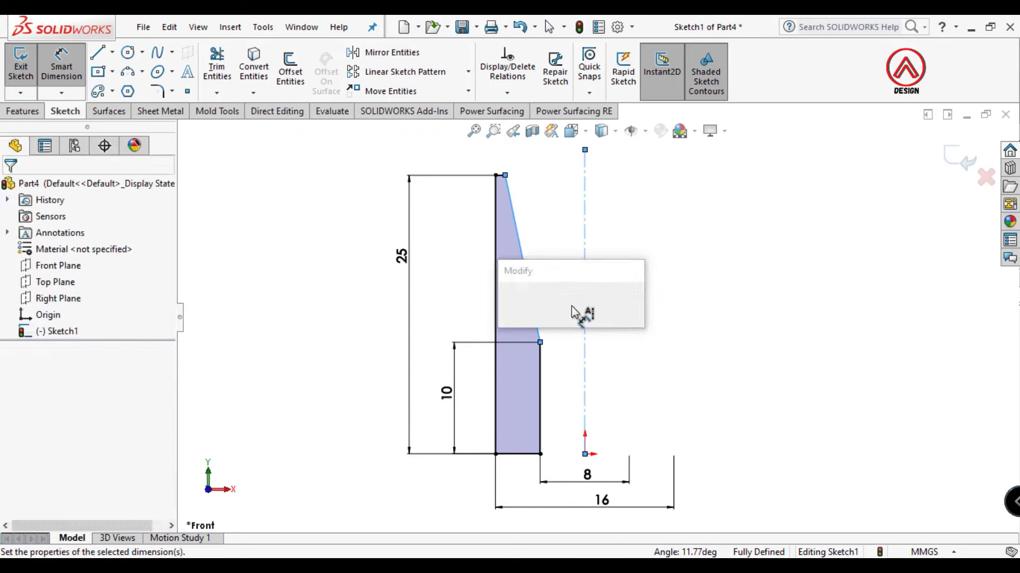
type("7.5")
key("Return")
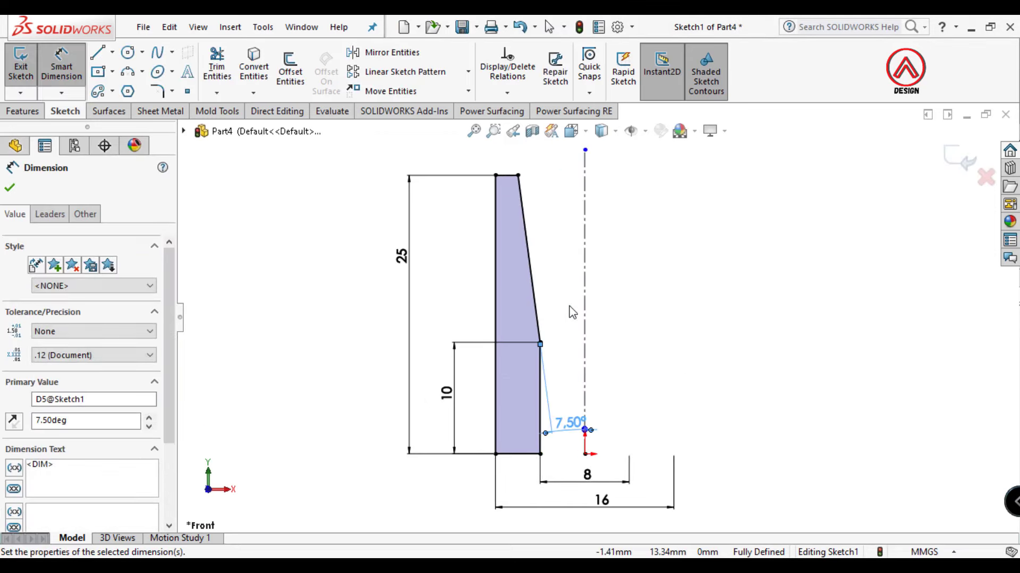
Round the profile's top-left corner with a sketch fillet (R0.74).
left_click(155, 92)
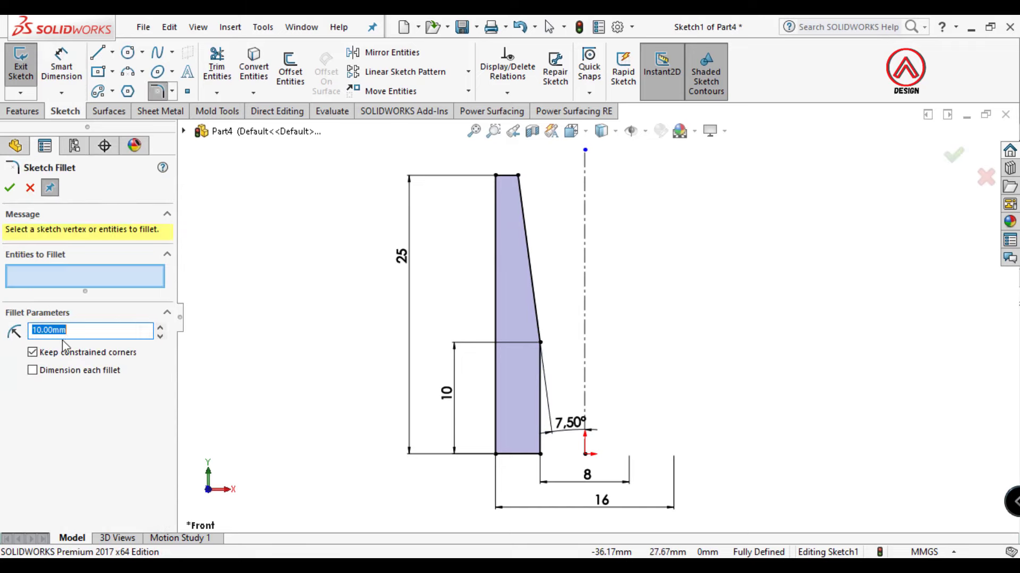
left_click(496, 180)
left_click(9, 188)
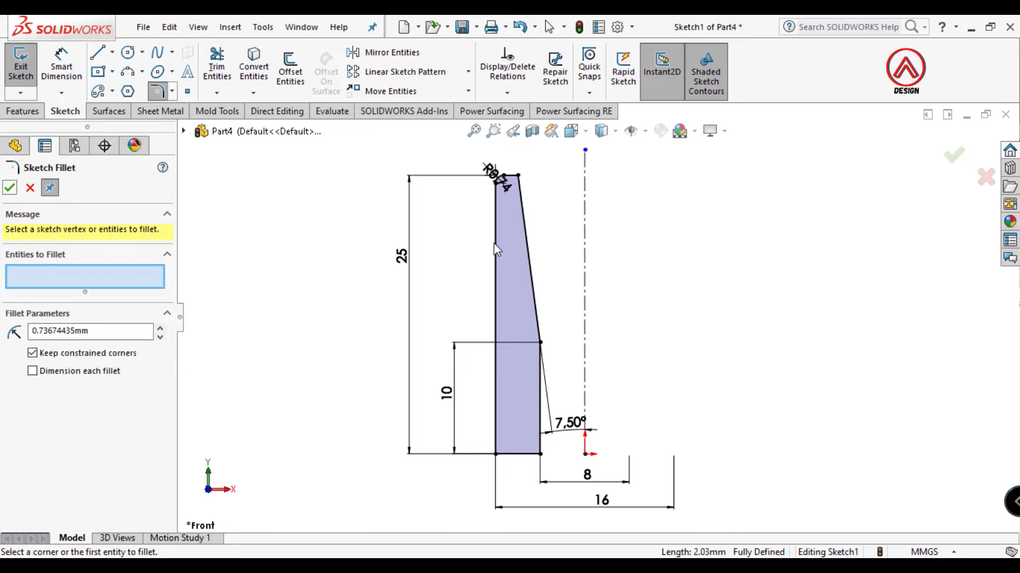
left_click(9, 189)
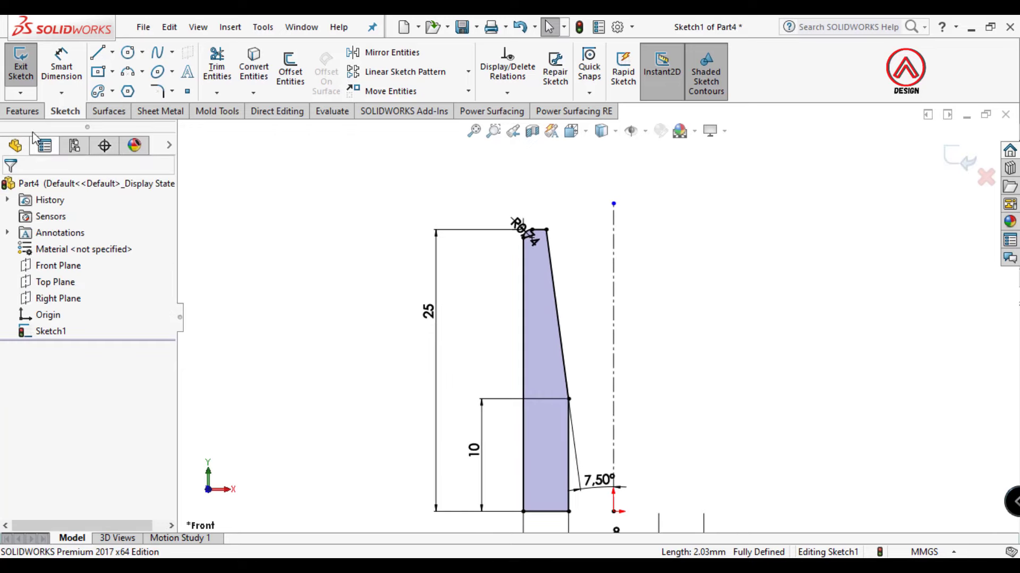
Revolve the sketch 360° around the centerline into the sleeve body.
left_click(24, 111)
left_click(71, 68)
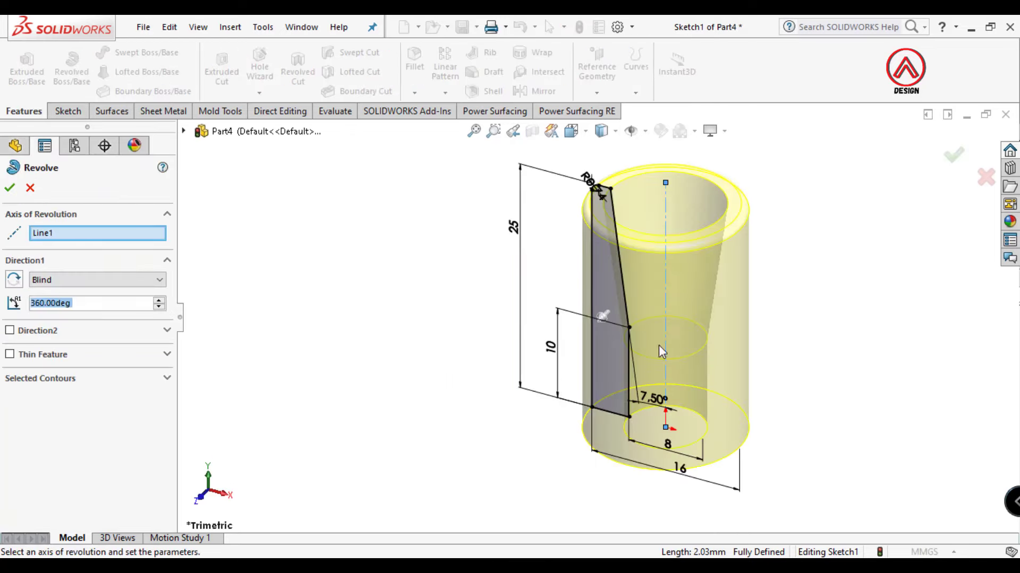
left_click(11, 189)
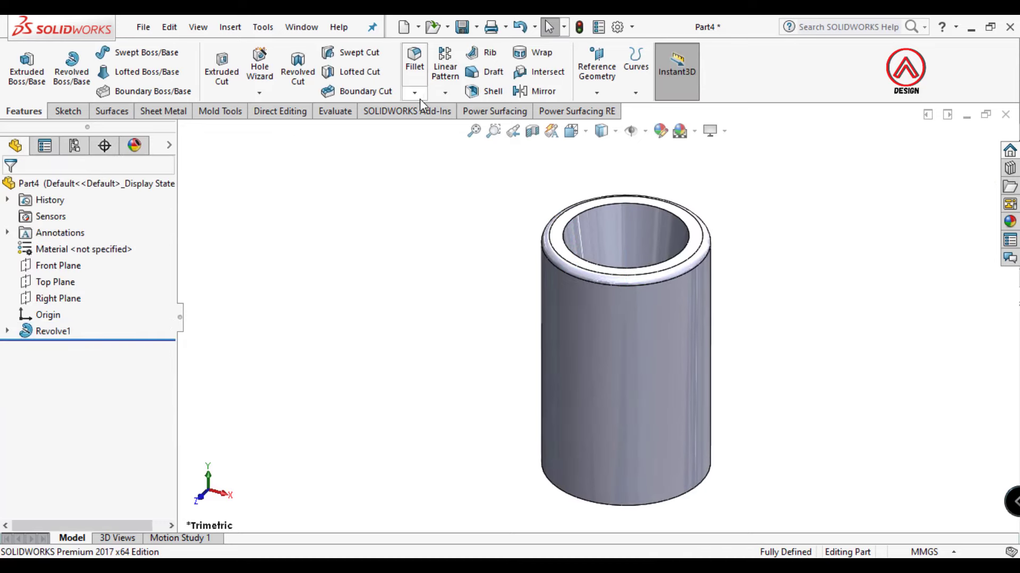
Fillet the sleeve's inner top and inner bottom edges at 0.25 mm.
left_click(414, 67)
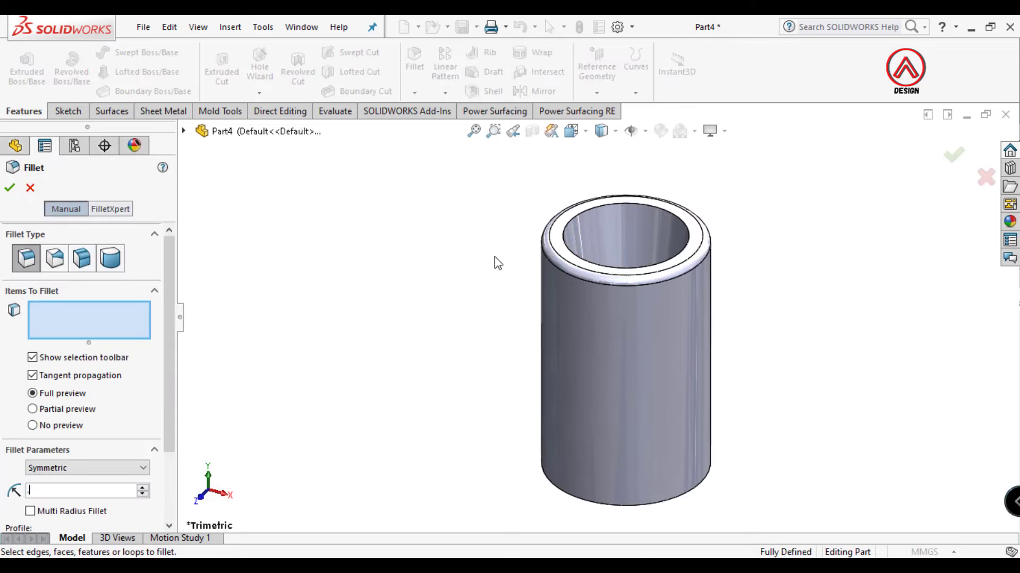
type("25")
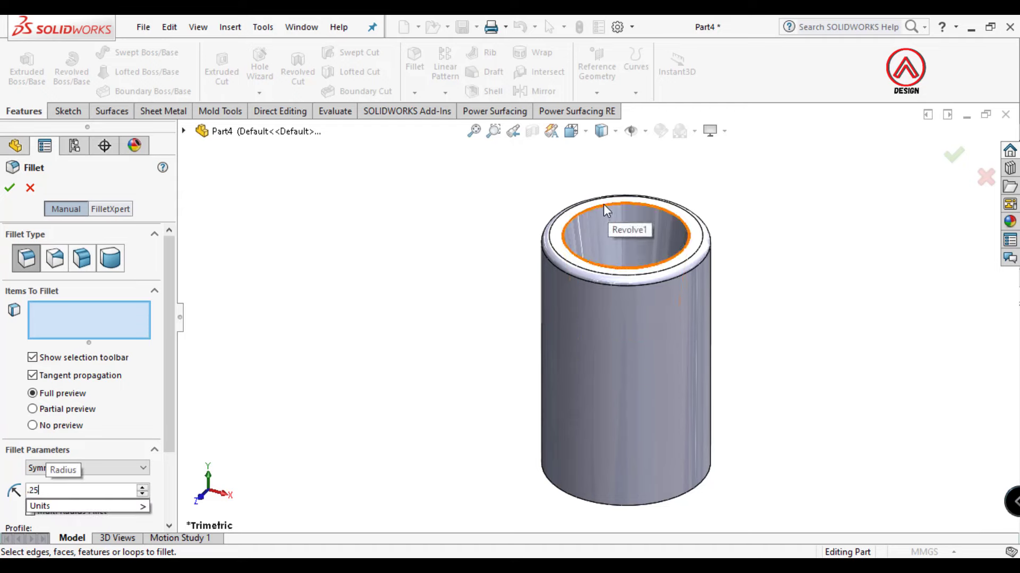
left_click(604, 204)
middle_click_drag(607, 336, 595, 404)
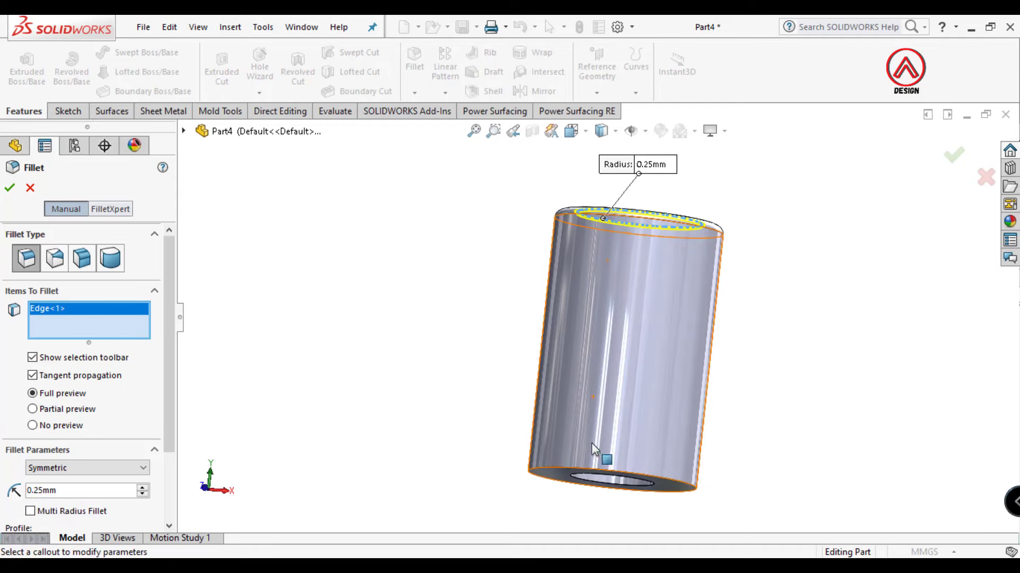
left_click(583, 477)
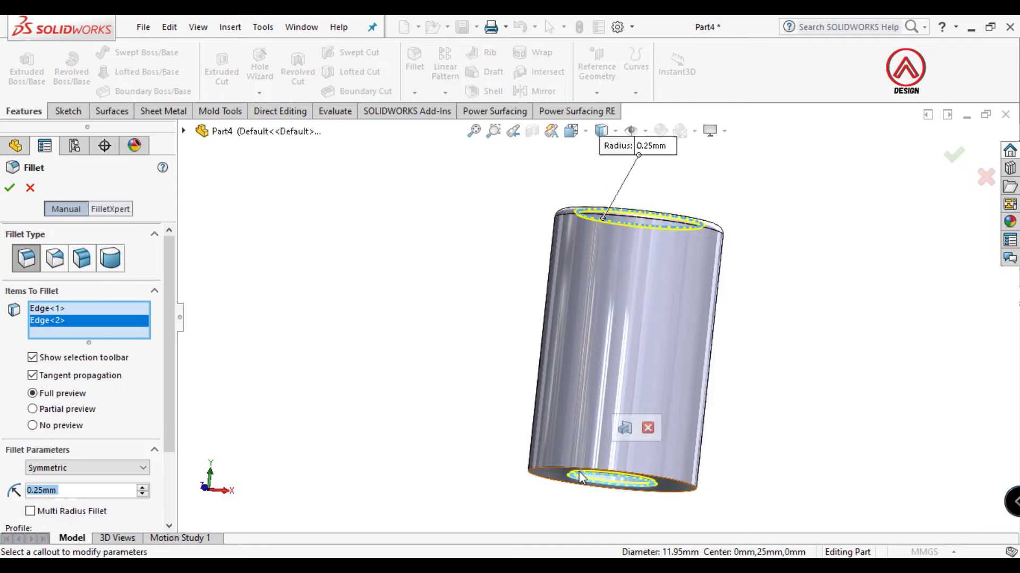
left_click(9, 192)
mouse_move(667, 275)
middle_mouse_down()
mouse_move(629, 337)
mouse_move(639, 301)
mouse_move(604, 349)
middle_mouse_up()
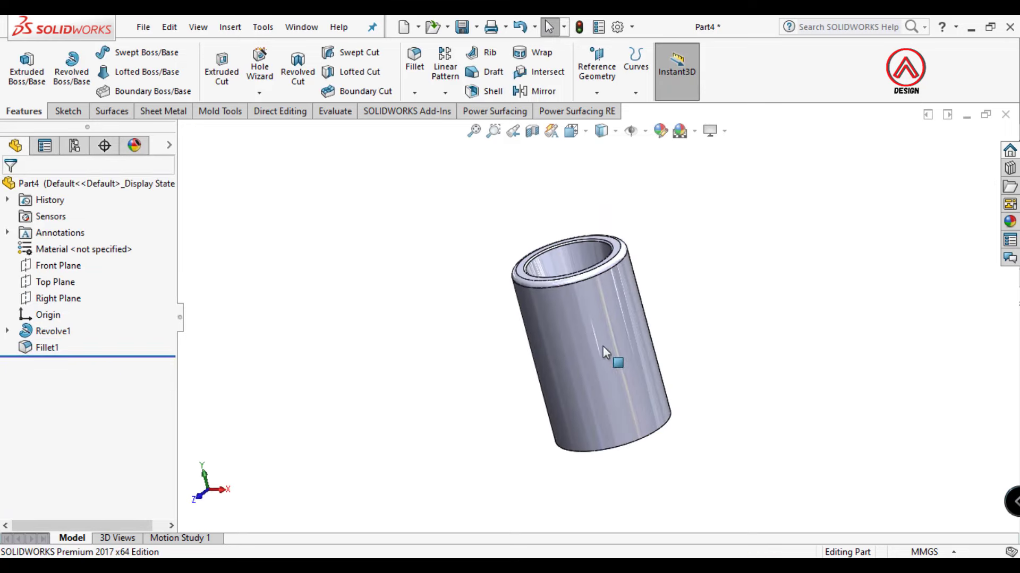
Apply the Rubber > Gloss 'glossy rubber' appearance to the whole sleeve body.
left_click(1013, 221)
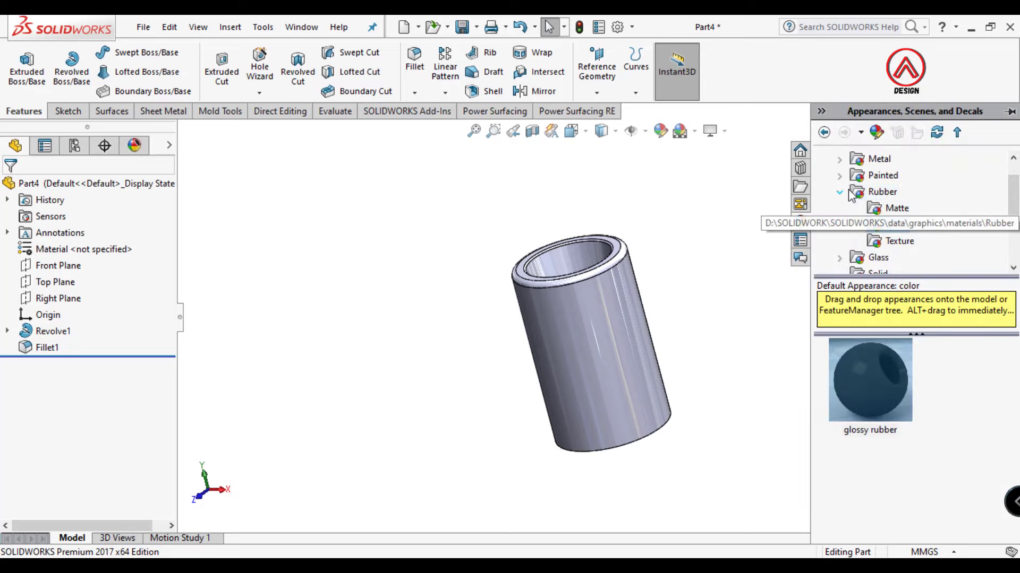
scroll(870, 202, "up", 2)
left_click(876, 161)
left_click(897, 240)
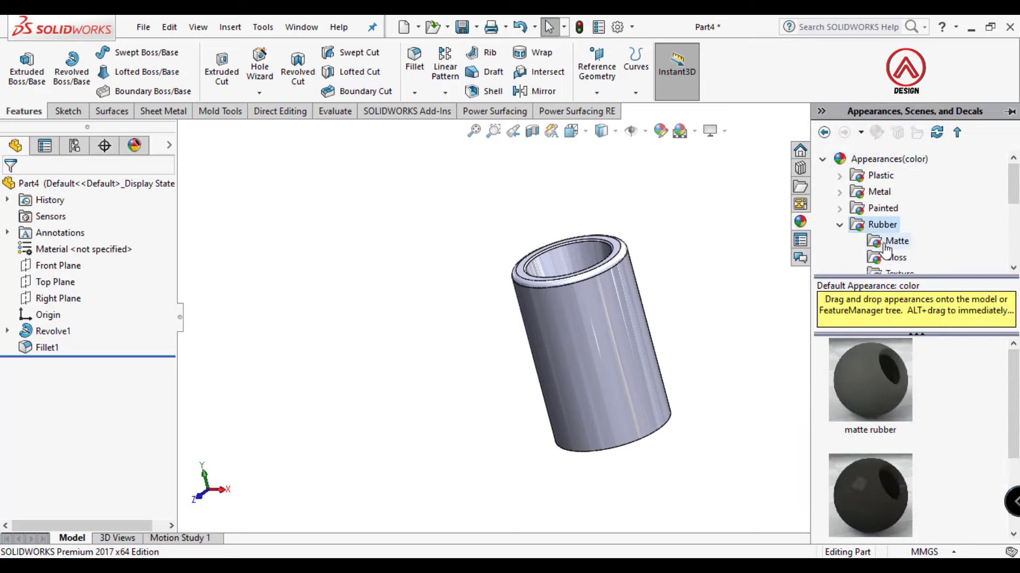
left_click_drag(870, 380, 606, 351)
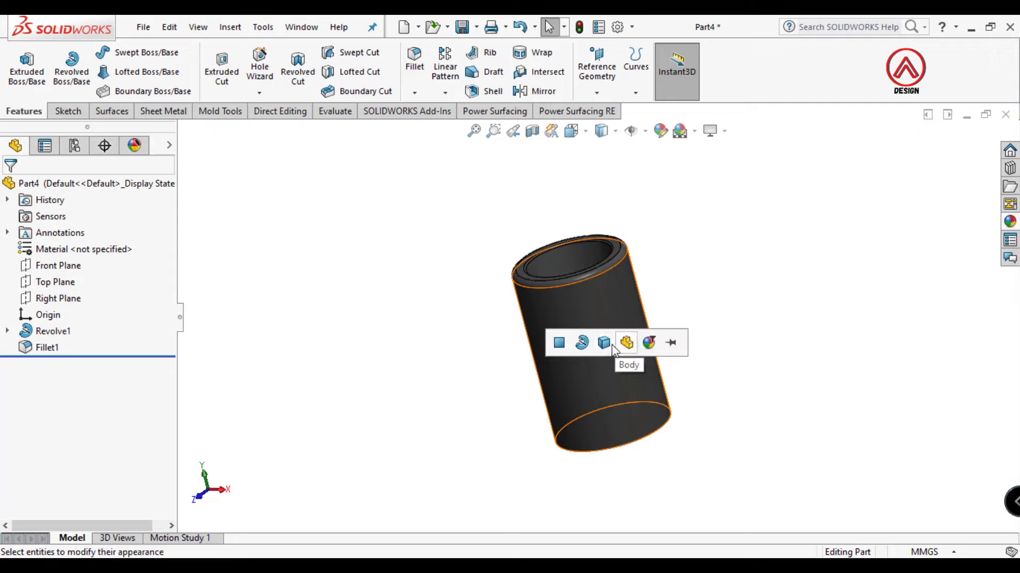
left_click(606, 344)
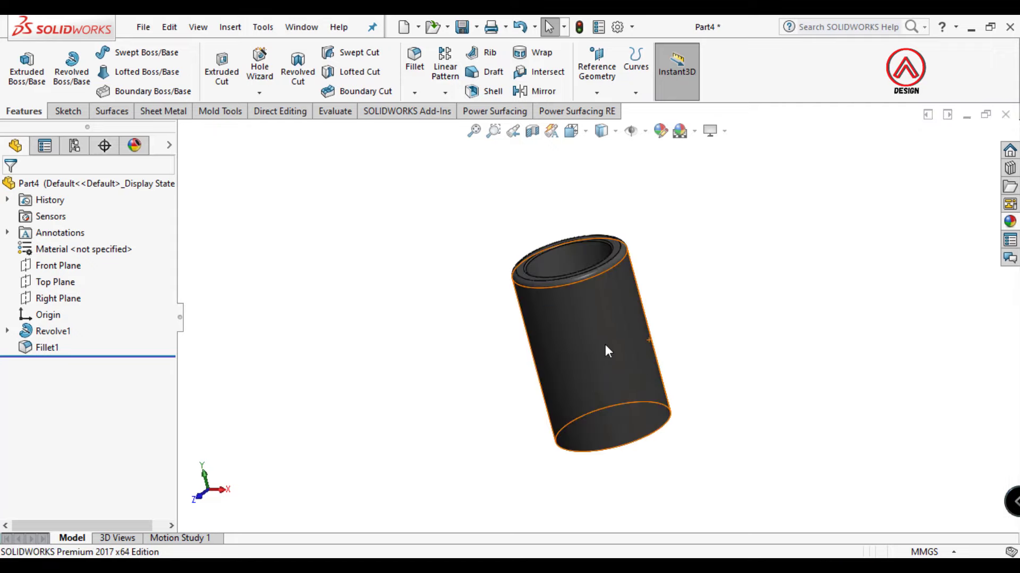
Edit the glossy rubber appearance in the Display Manager and recolour it yellow.
left_click(134, 145)
right_click(61, 234)
left_click(77, 262)
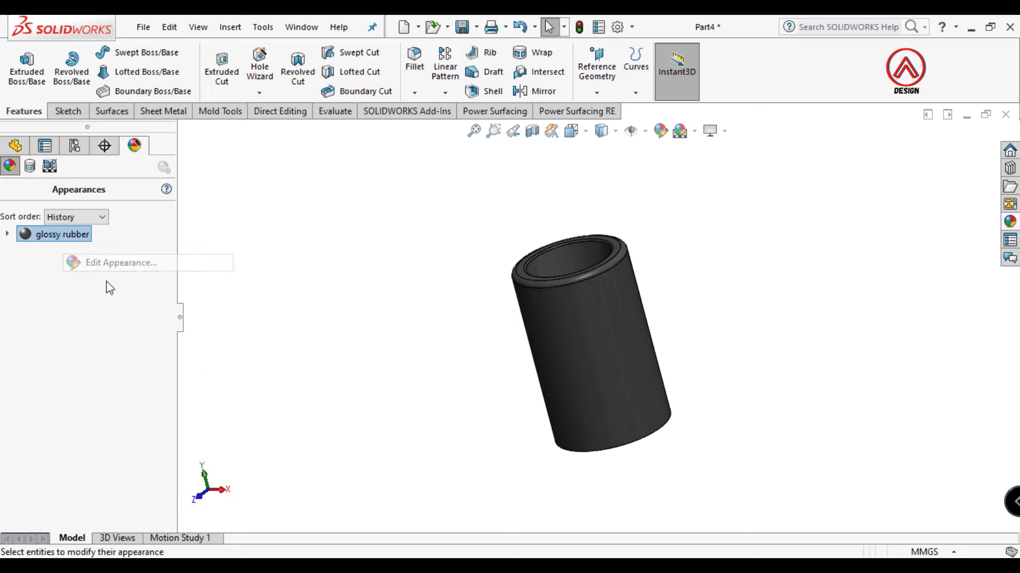
left_click(72, 492)
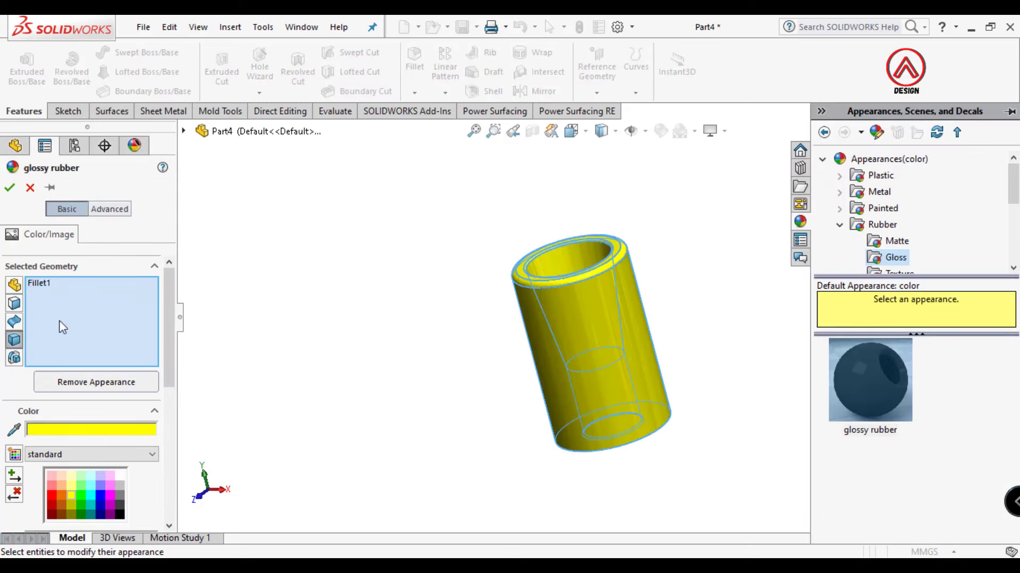
left_click(10, 188)
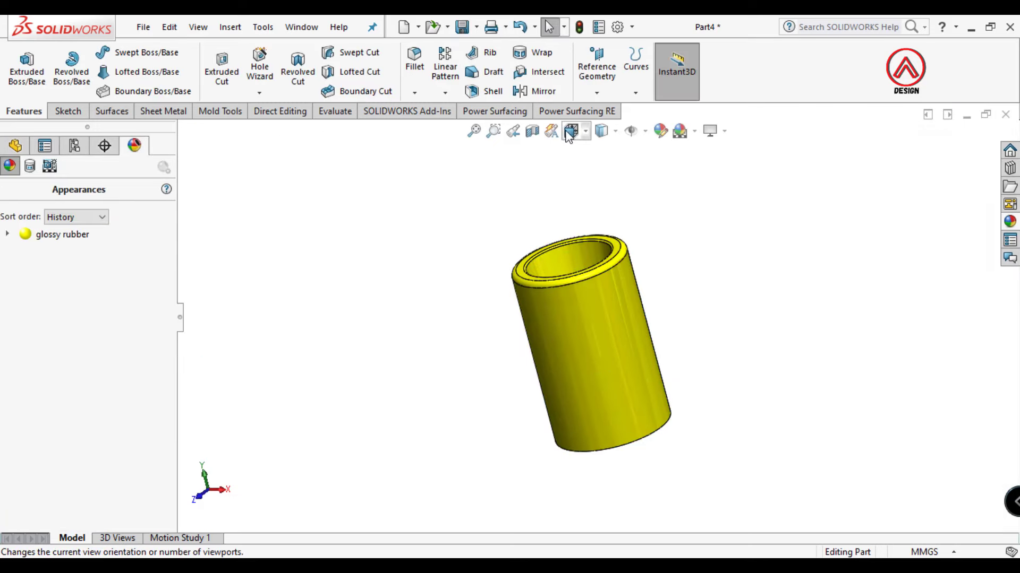
View the sleeve from the front, preview a Front Plane section, then sketch on Front Plane.
left_click(571, 131)
left_click(574, 191)
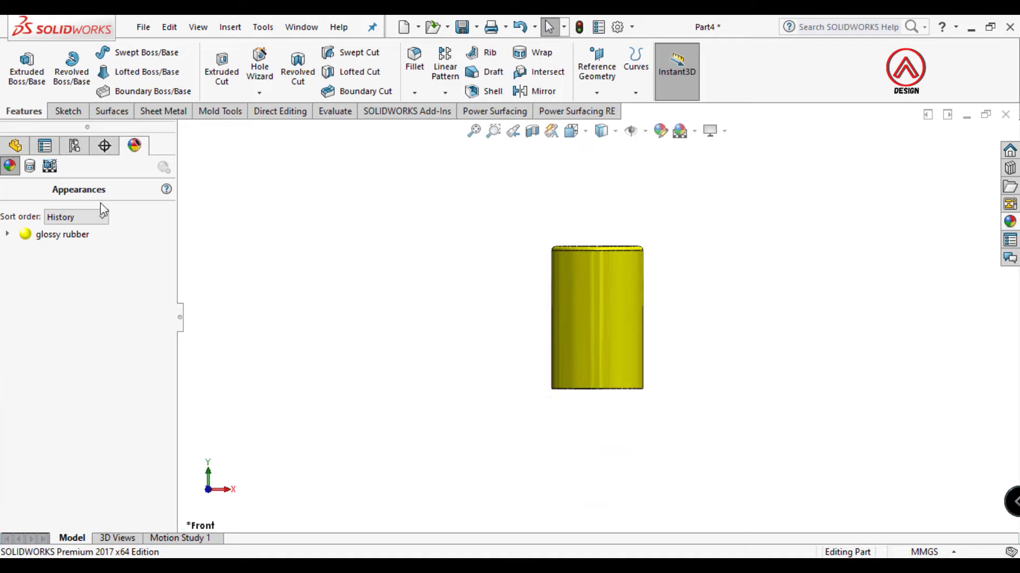
left_click(15, 146)
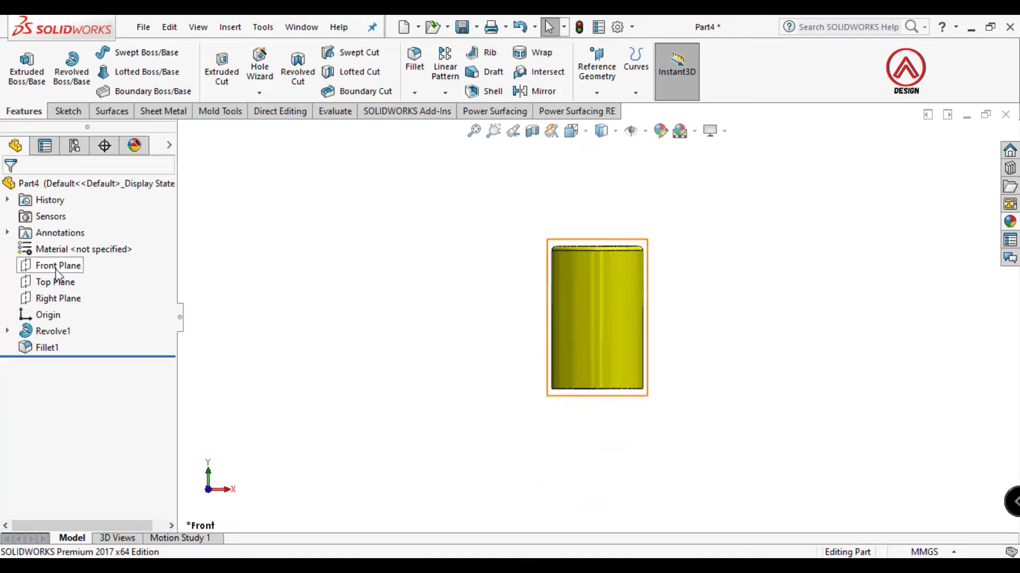
left_click(57, 265)
left_click(531, 131)
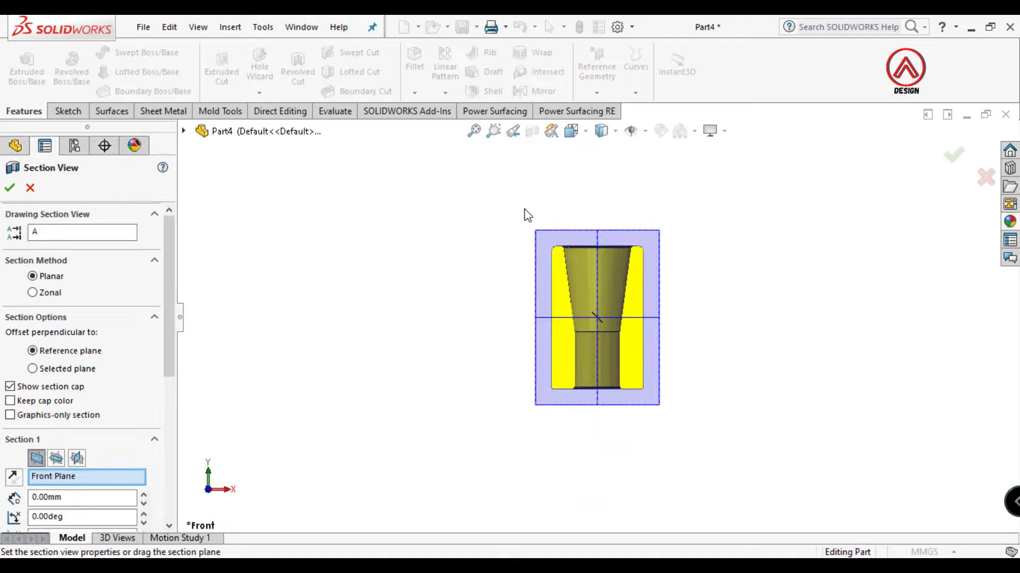
left_click(11, 186)
left_click(55, 266)
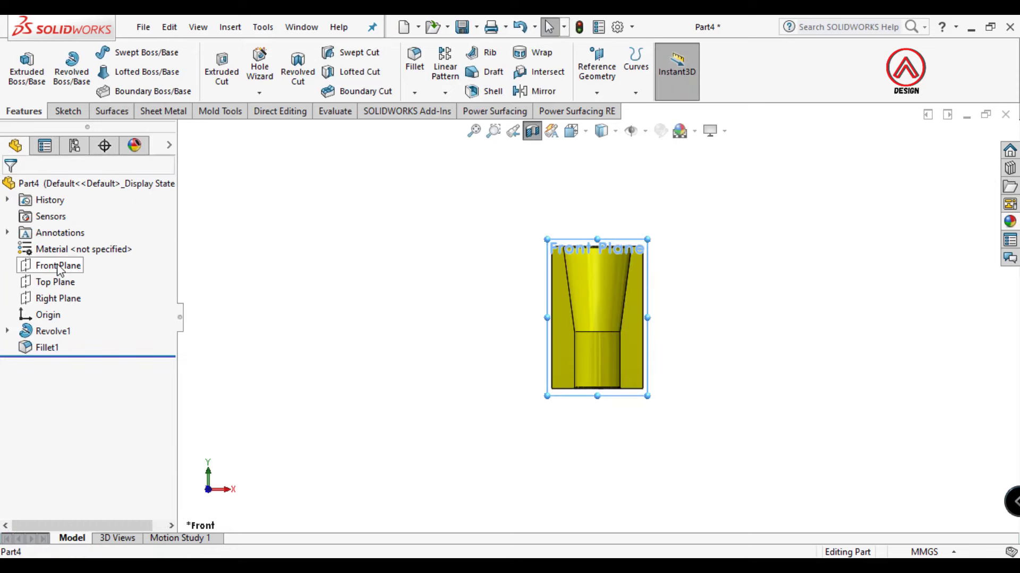
left_click(71, 243)
Draw a vertical midpoint line through the origin, make it construction, and extend it upward.
left_click(113, 52)
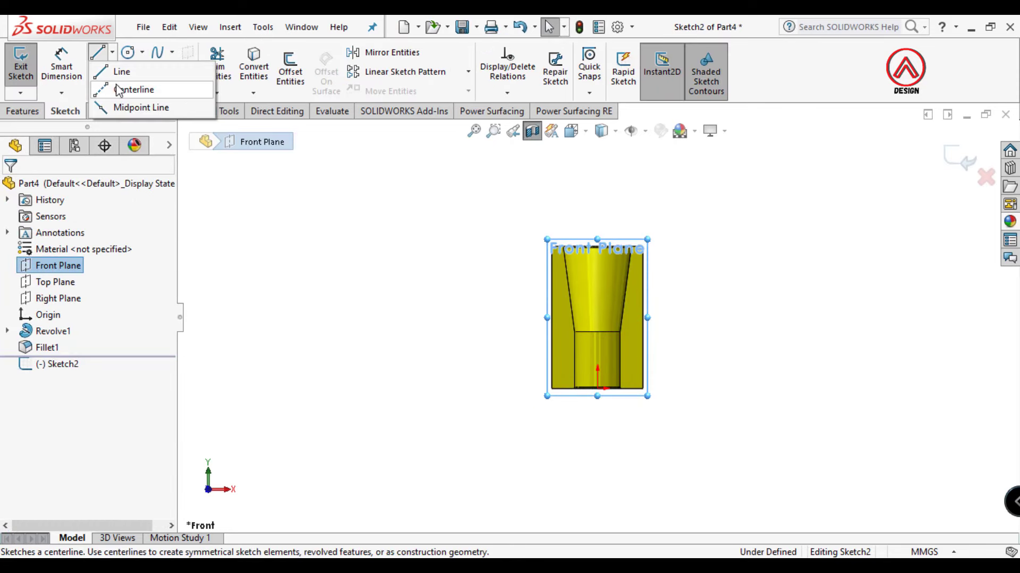
left_click(122, 107)
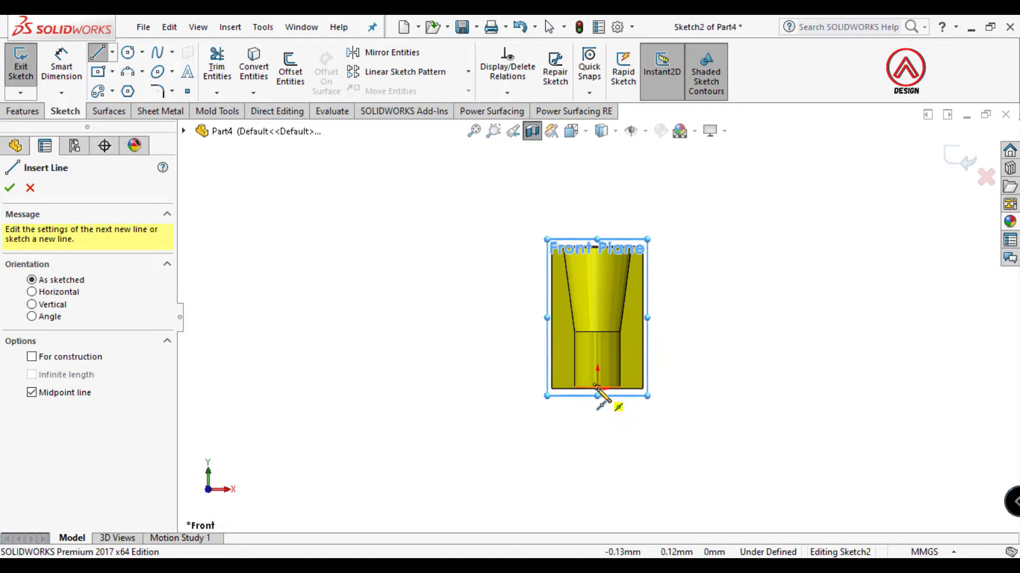
left_click(597, 389)
double_click(597, 233)
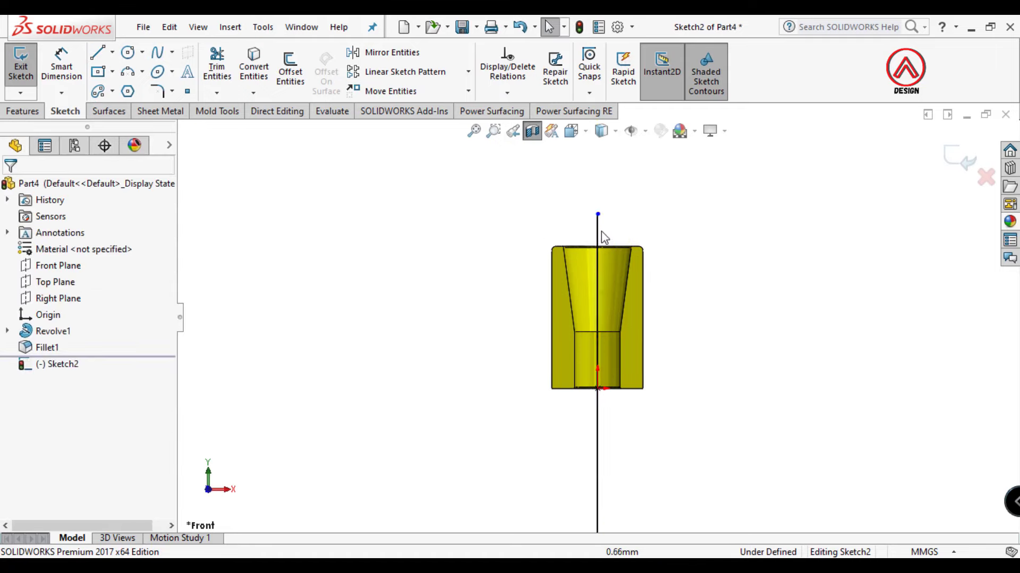
left_click(597, 242)
left_click(664, 189)
scroll(639, 241, "up", 1)
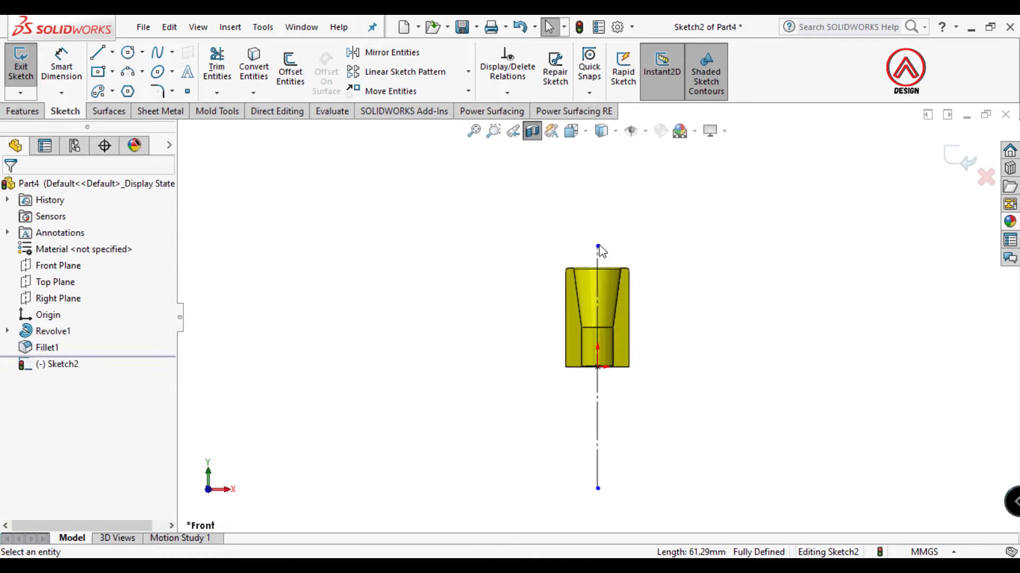
left_click_drag(597, 245, 598, 213)
Draw the closed half-profile up the tapered bore, stepping out into a head above the sleeve.
left_click(98, 53)
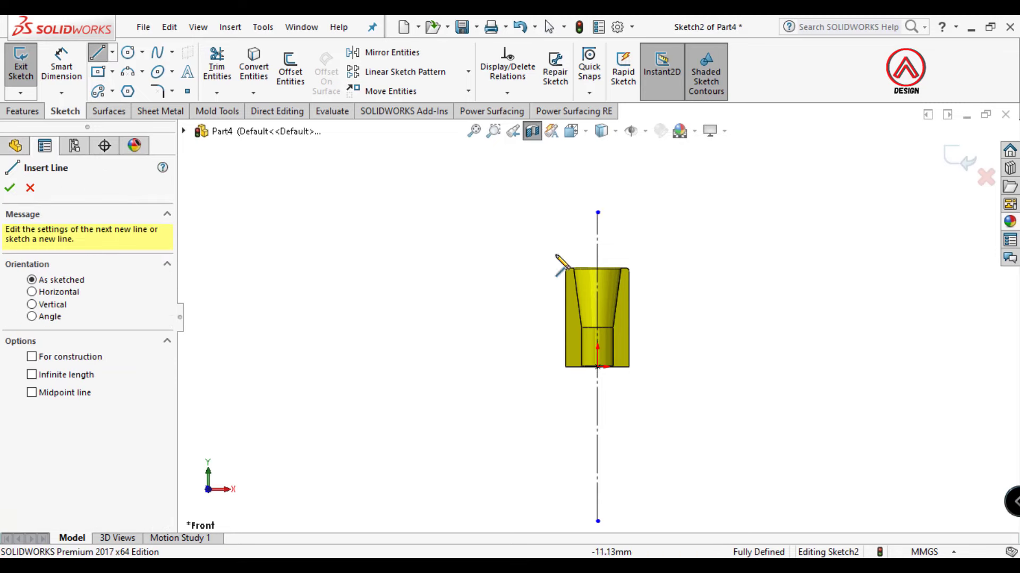
scroll(619, 409, "down", 2)
scroll(587, 484, "down", 2)
left_click(576, 498)
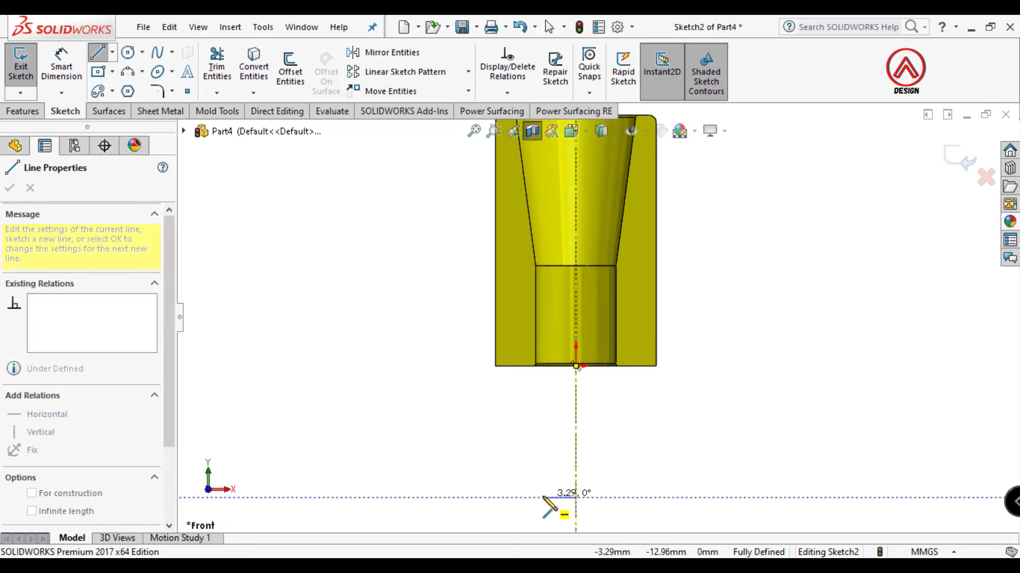
left_click(541, 497)
scroll(549, 289, "down", 2)
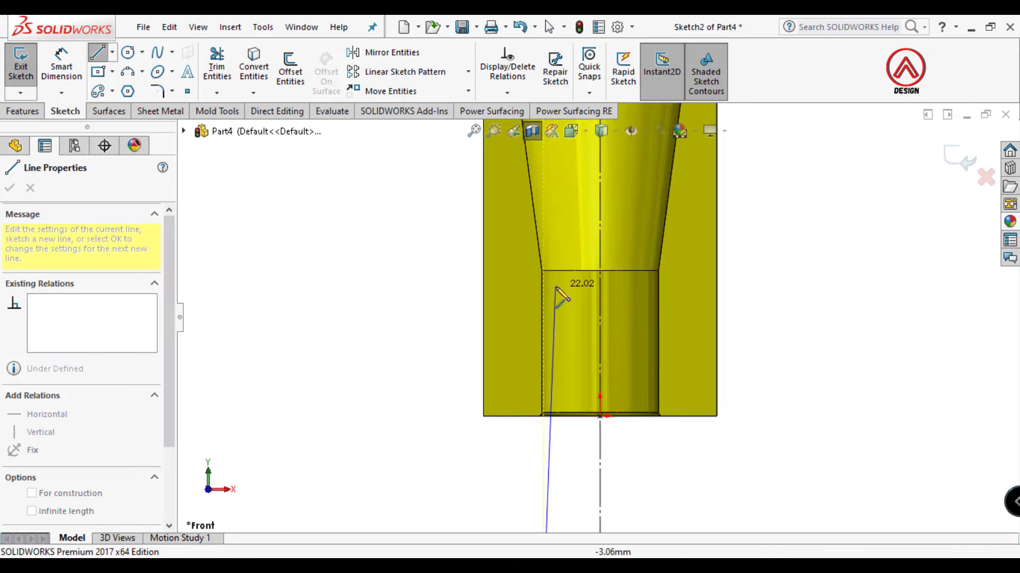
scroll(553, 287, "up", 3)
scroll(586, 223, "up", 1)
scroll(563, 268, "down", 4)
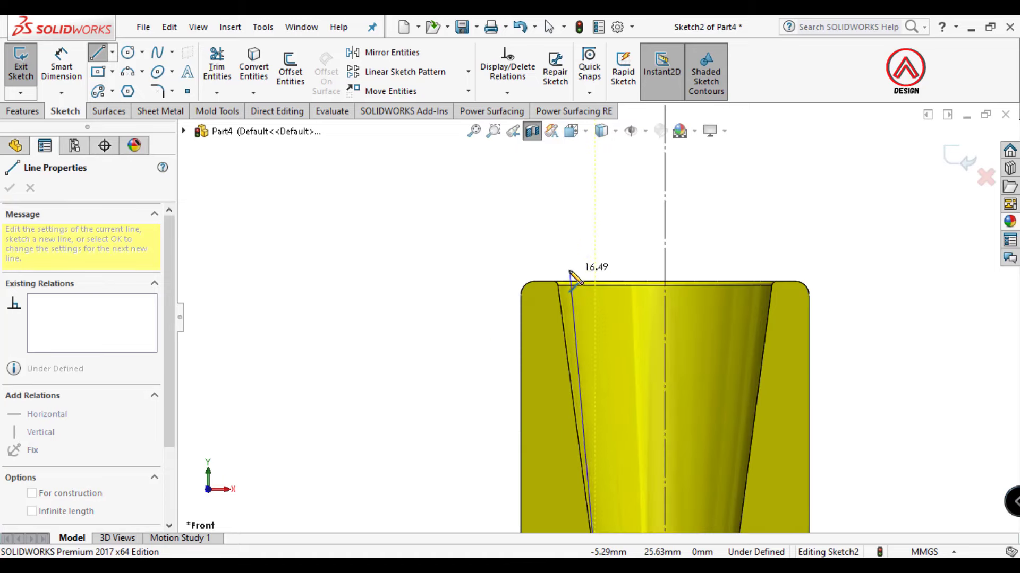
left_click(557, 270)
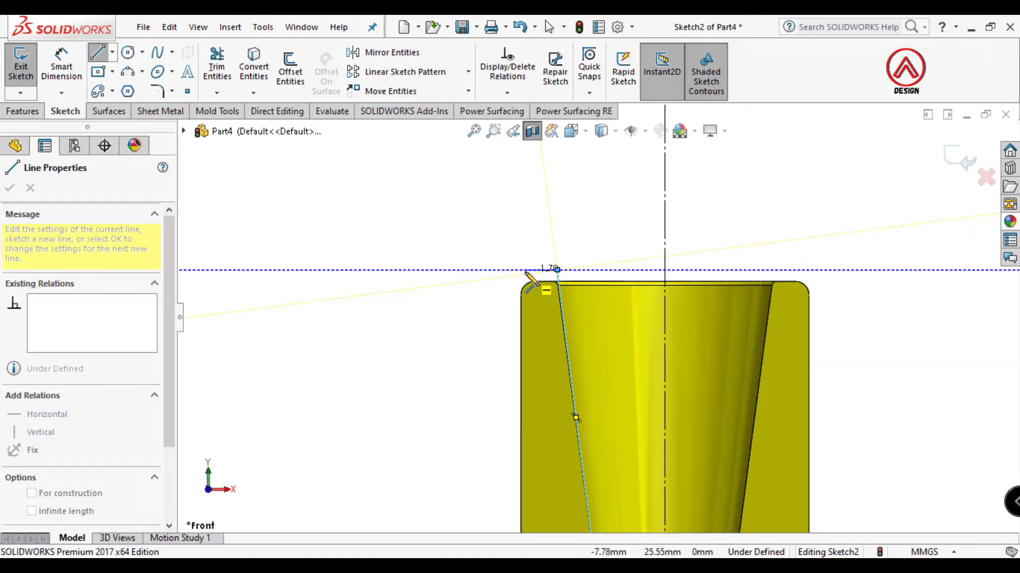
left_click(510, 270)
left_click(511, 204)
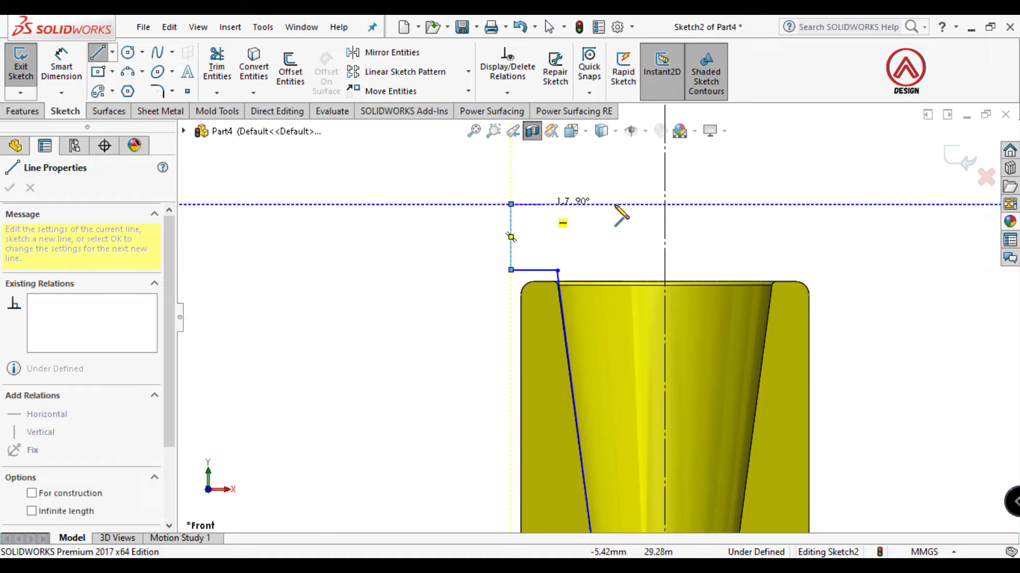
left_click(665, 204)
key("Escape")
With Smart Dimension, set the shank diameter to 8 mm, measured from the centreline.
left_click(61, 67)
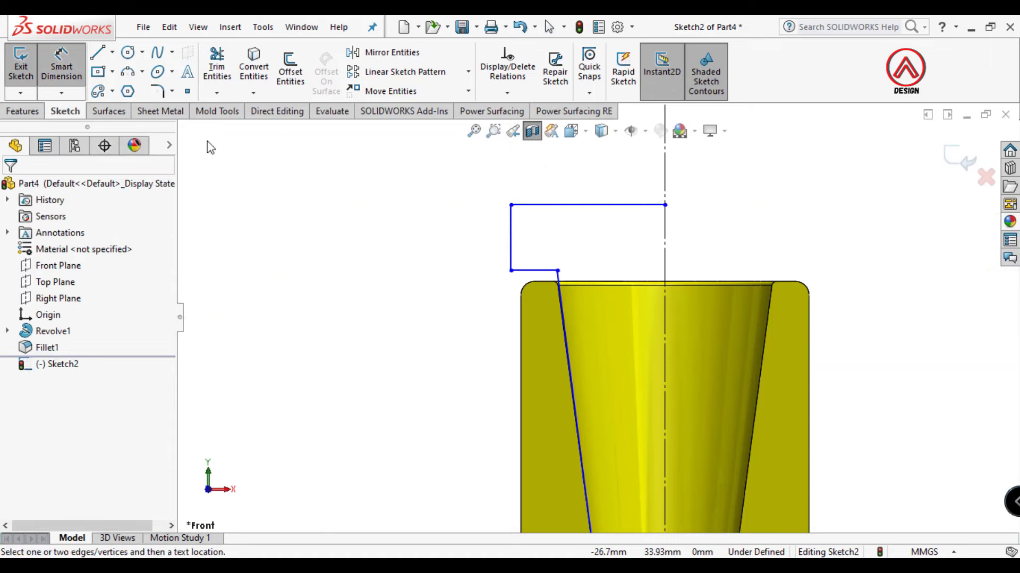
scroll(608, 288, "up", 5)
scroll(606, 287, "down", 3)
left_click(537, 300)
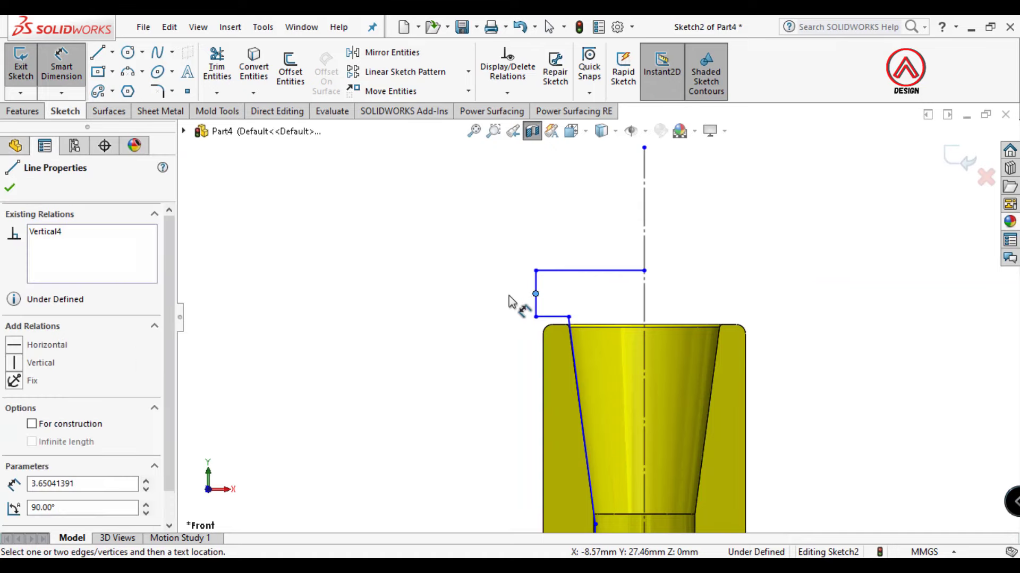
key("Escape")
left_click(535, 294)
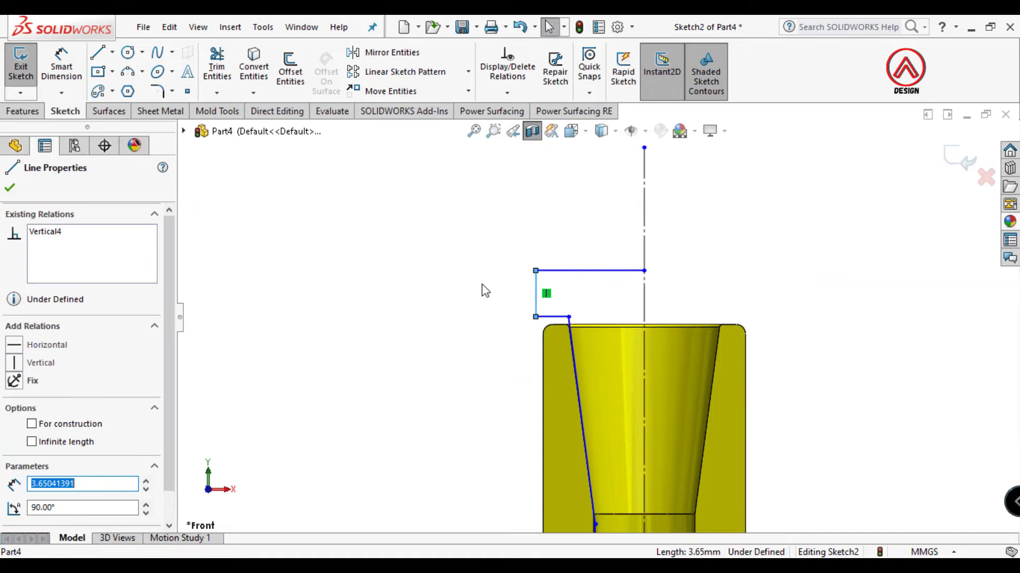
scroll(482, 289, "up", 2)
key("Escape")
scroll(503, 305, "up", 2)
left_click(62, 66)
middle_click_drag(638, 387, 584, 409, "ctrl")
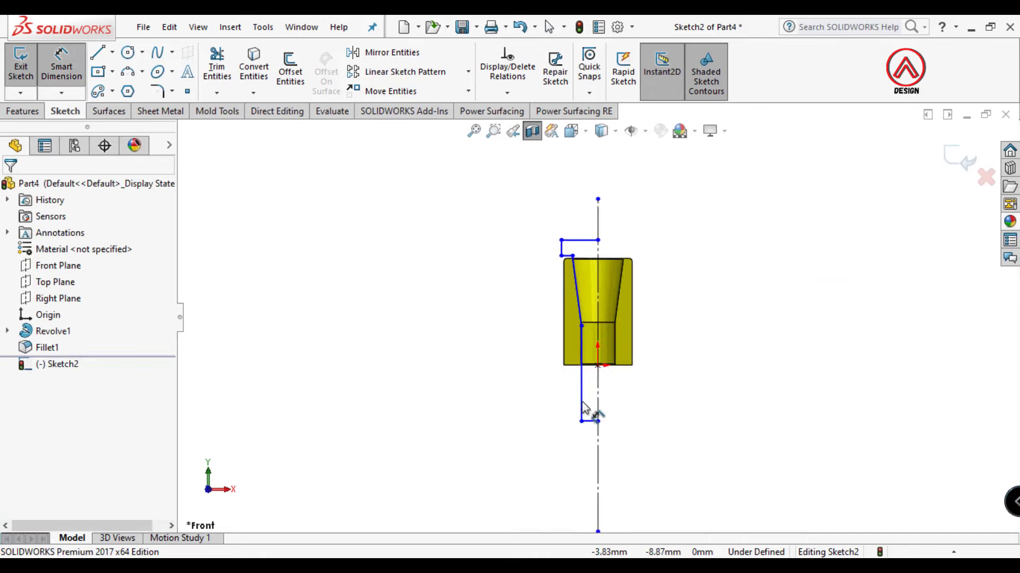
left_click(584, 399)
scroll(587, 407, "down", 2)
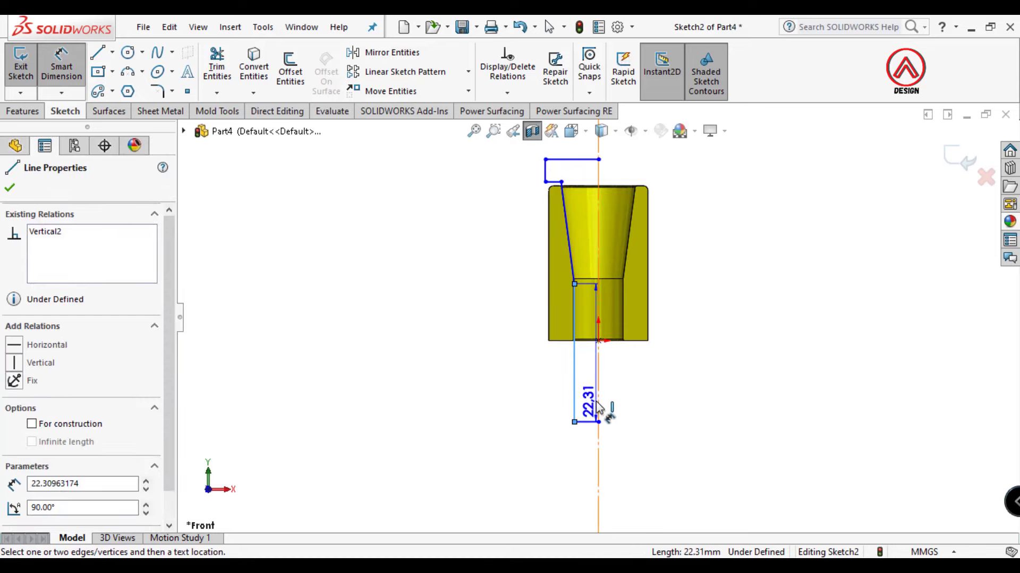
left_click(614, 477)
type("8")
key("Return")
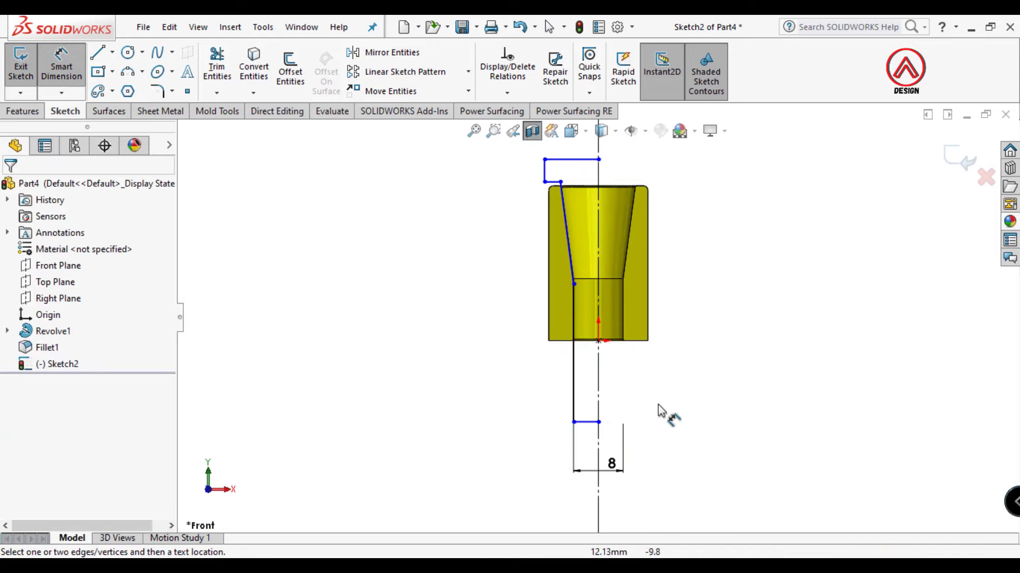
Add the two 10 mm heights for the shank length and taper start.
left_click(589, 424)
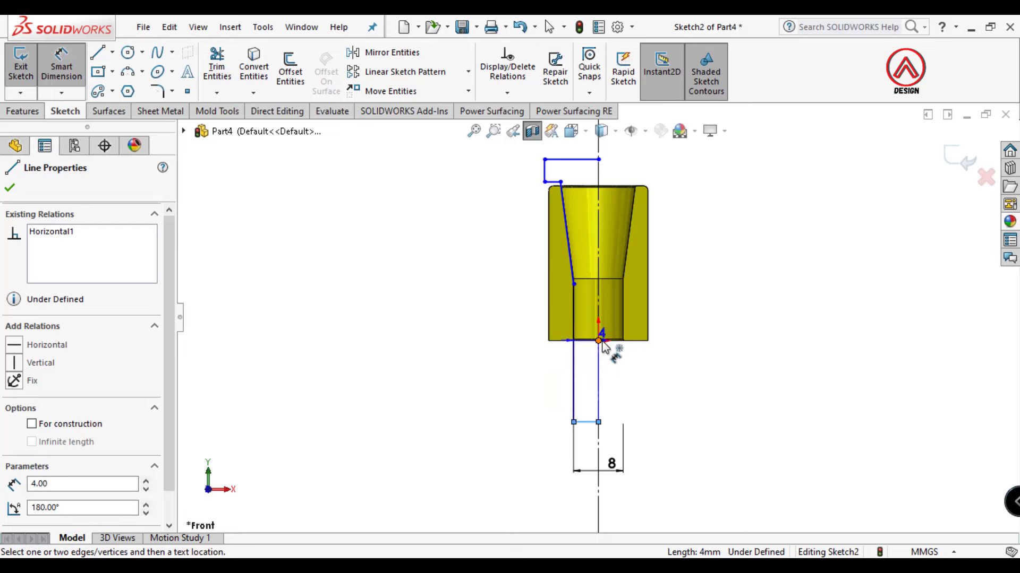
left_click(600, 342)
left_click(486, 372)
type("10")
key("Return")
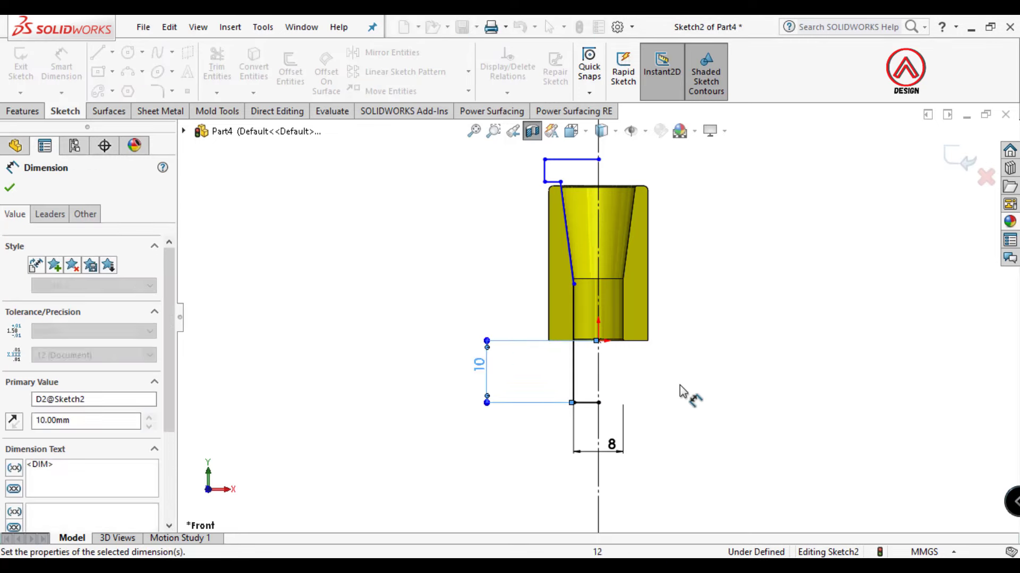
left_click(682, 393)
scroll(610, 223, "down", 2)
scroll(579, 298, "down", 2)
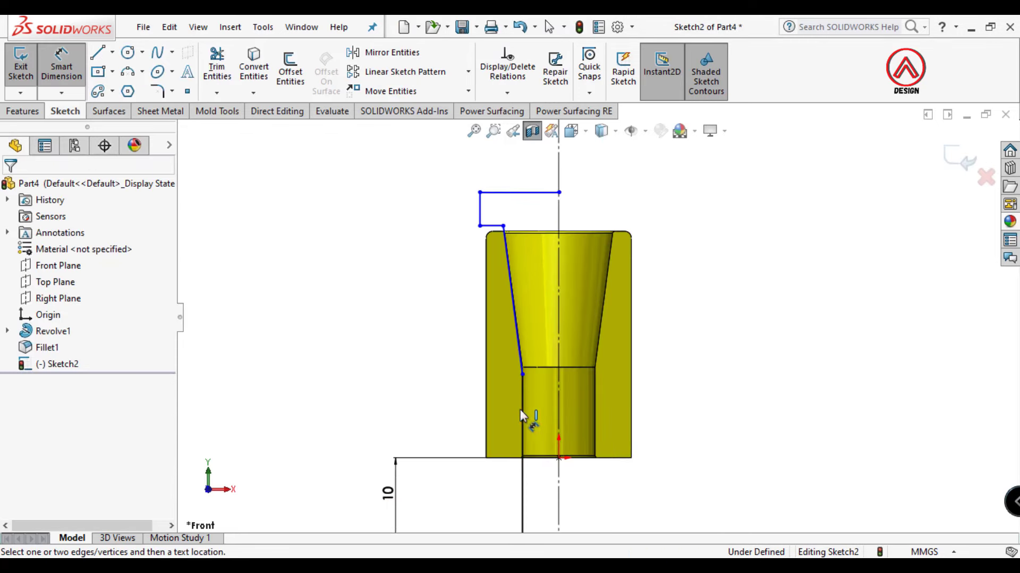
left_click(523, 375)
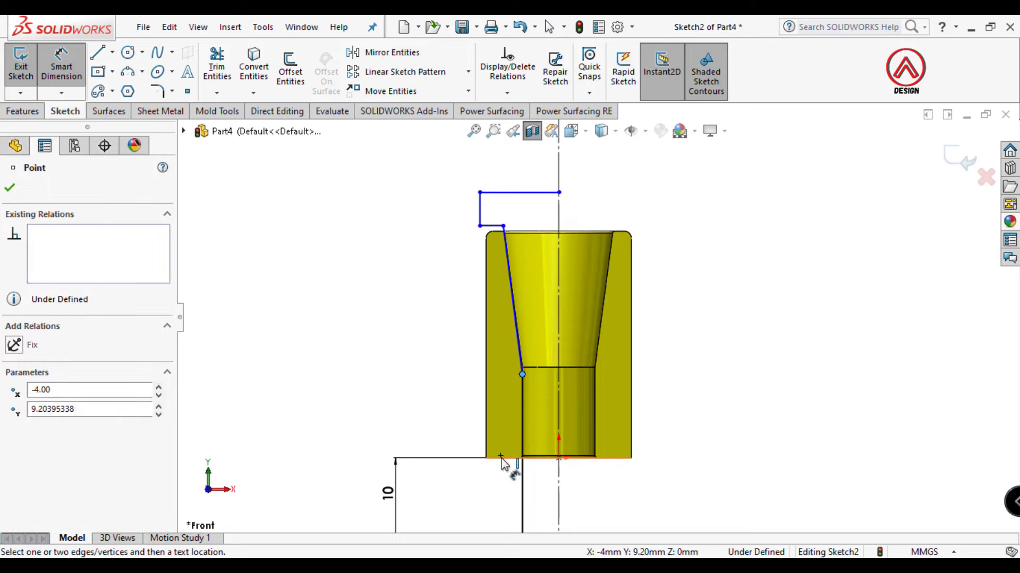
left_click(503, 460)
left_click(432, 414)
type("10")
key("Return")
left_click(682, 359)
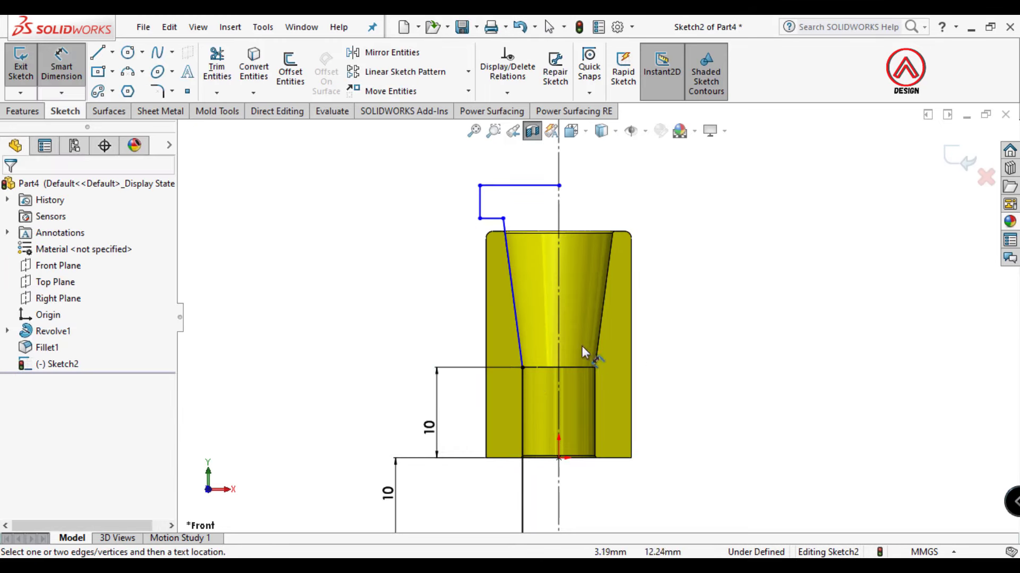
Set the taper angle to 7.5° against the centreline and the head height to 4 mm.
left_click(520, 336)
left_click(557, 330)
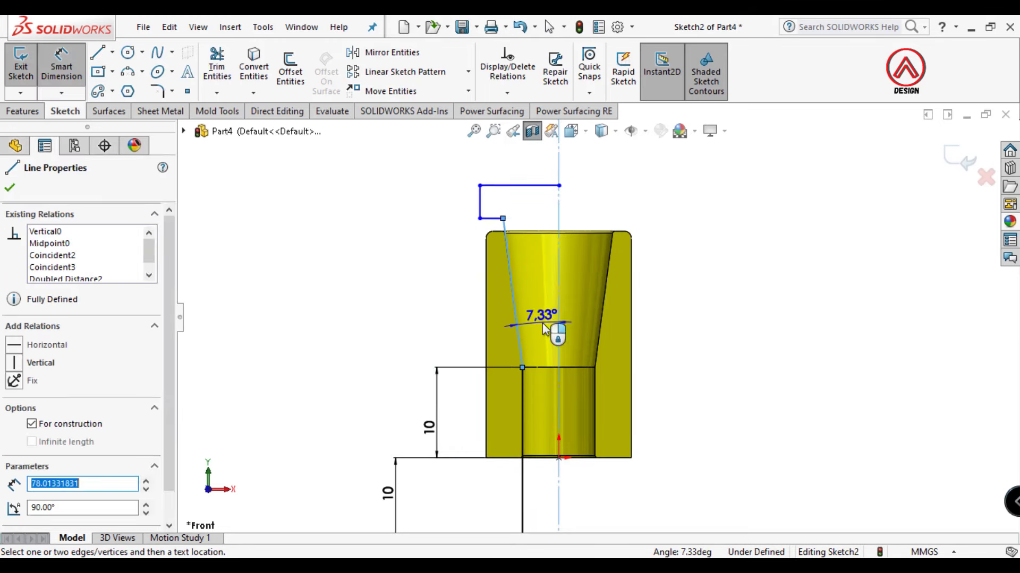
type("7.5")
key("Return")
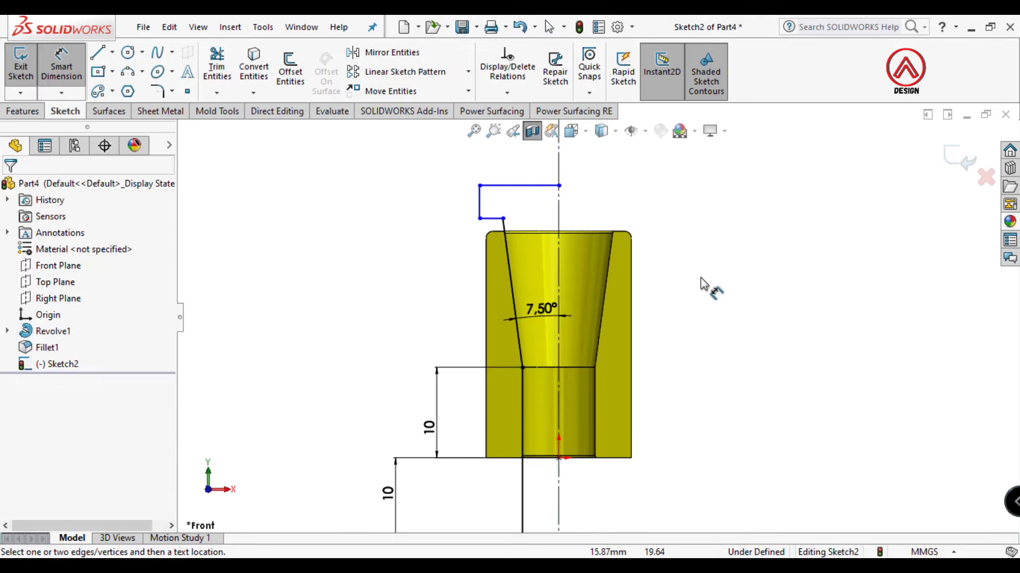
scroll(526, 260, "down", 3)
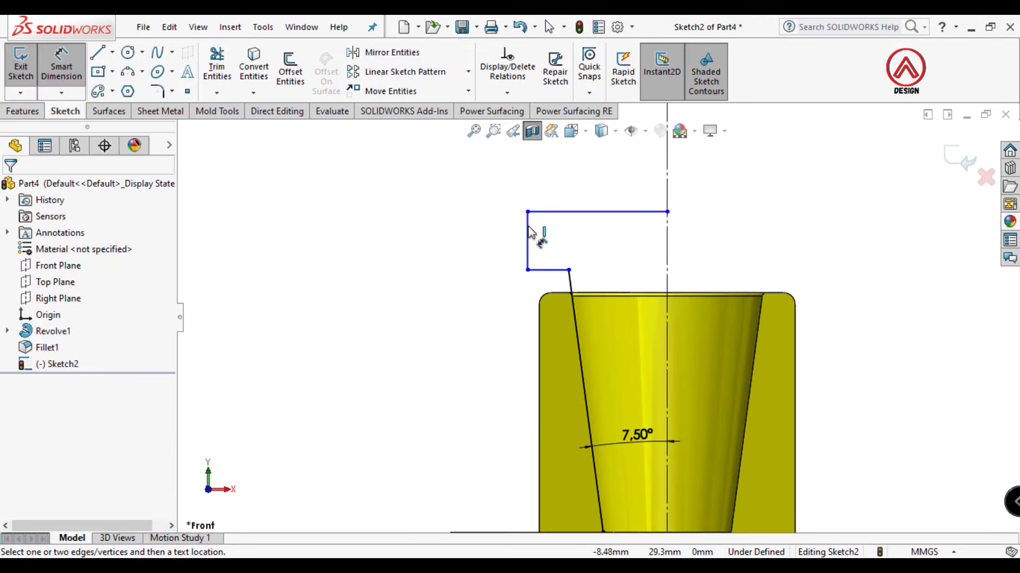
left_click(529, 233)
left_click(470, 240)
type("4")
key("Return")
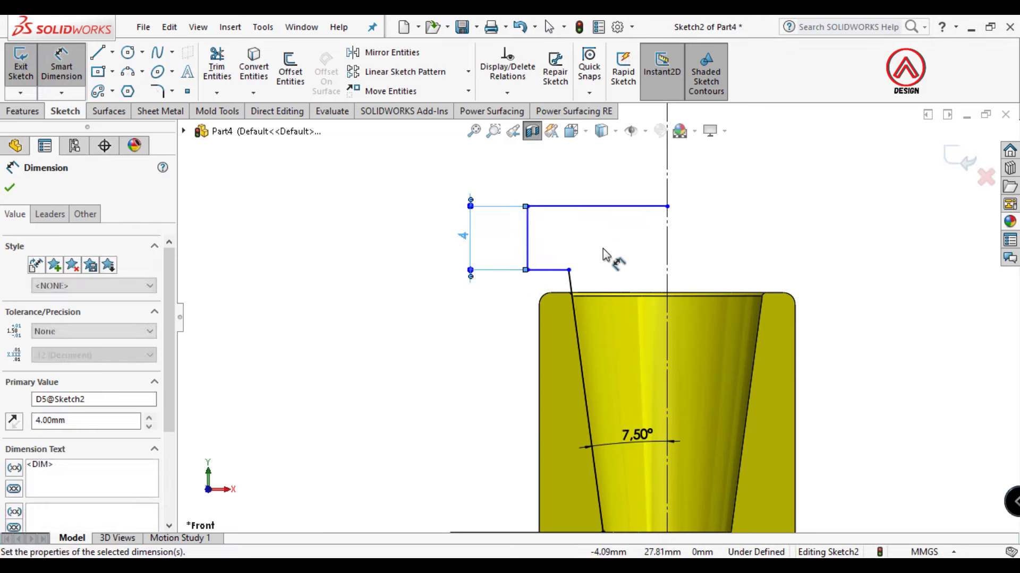
left_click(603, 248)
Dimension the overall pin length from top line to bottom end as 39 mm.
scroll(603, 249, "up", 3)
left_click(589, 277)
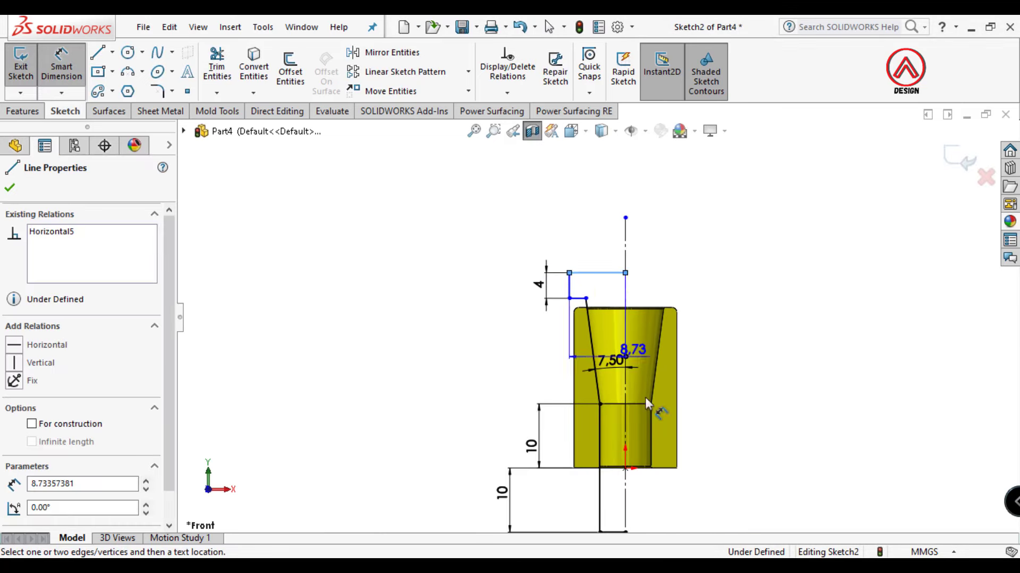
scroll(642, 403, "up", 3)
scroll(627, 477, "down", 3)
left_click(595, 496)
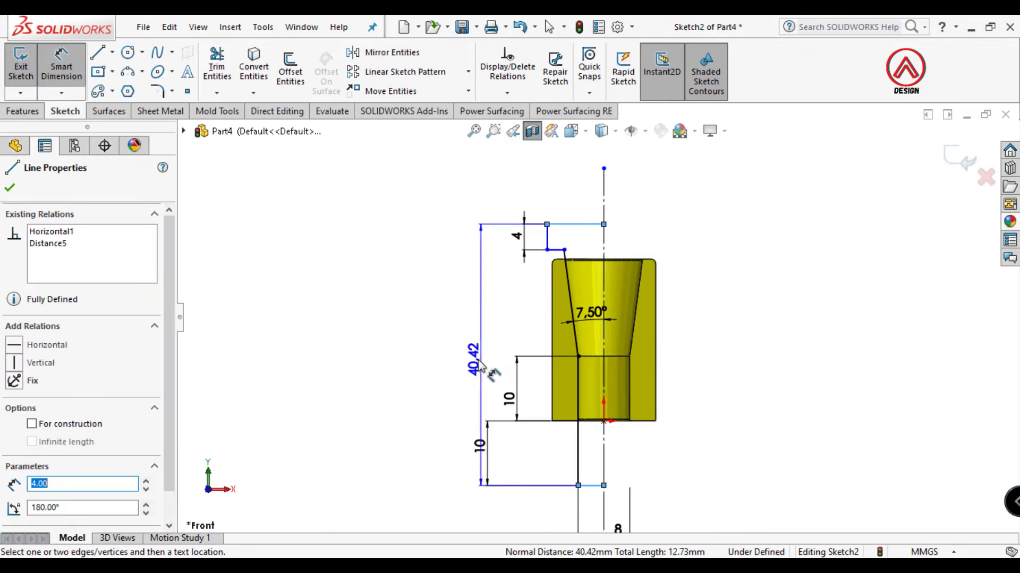
left_click(449, 362)
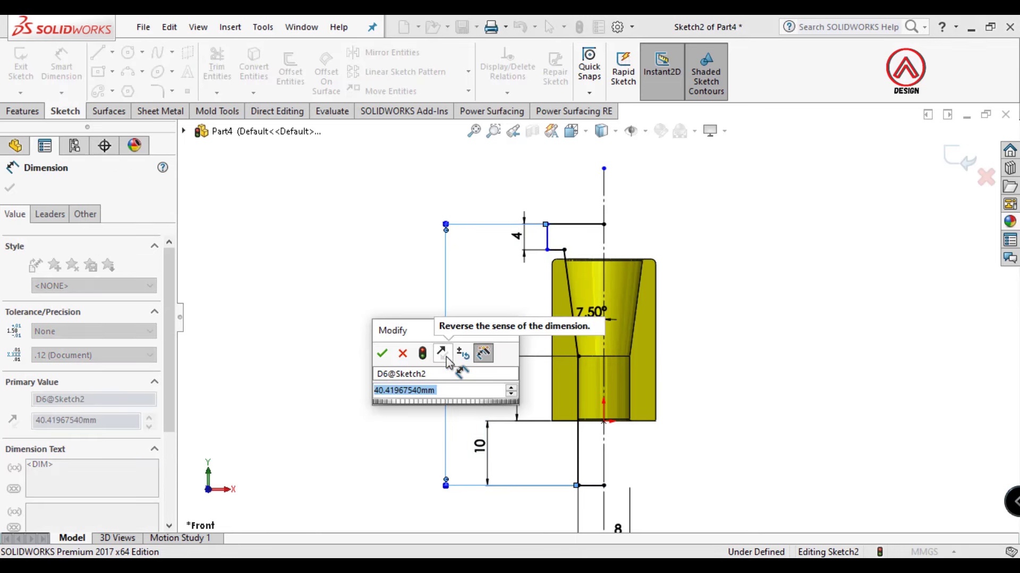
type("39")
key("Return")
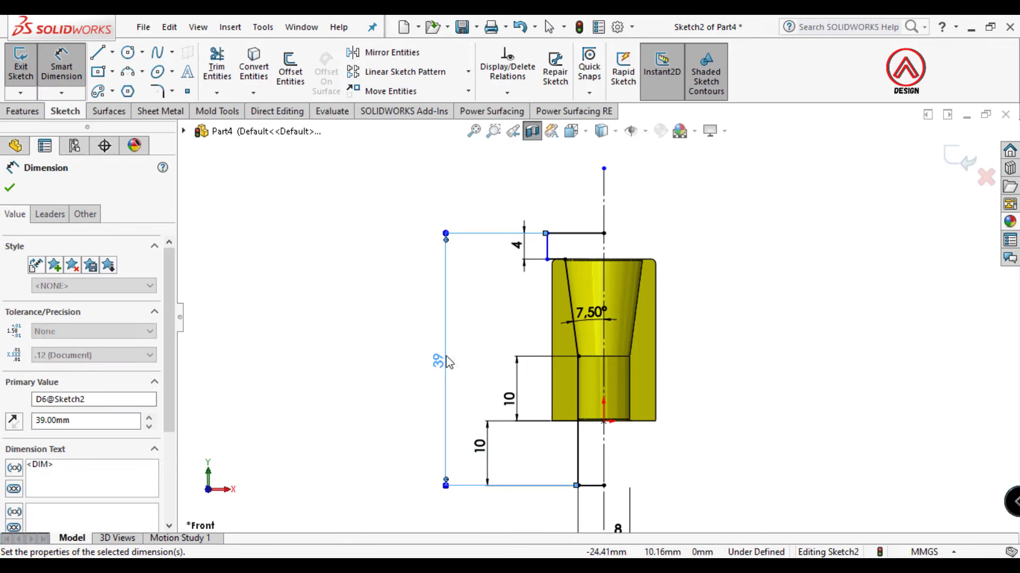
Set the head diameter to 14 mm, measured from the centreline.
mouse_move(706, 247)
middle_mouse_down("ctrl")
mouse_move(671, 262)
mouse_move(668, 280)
middle_mouse_up("ctrl")
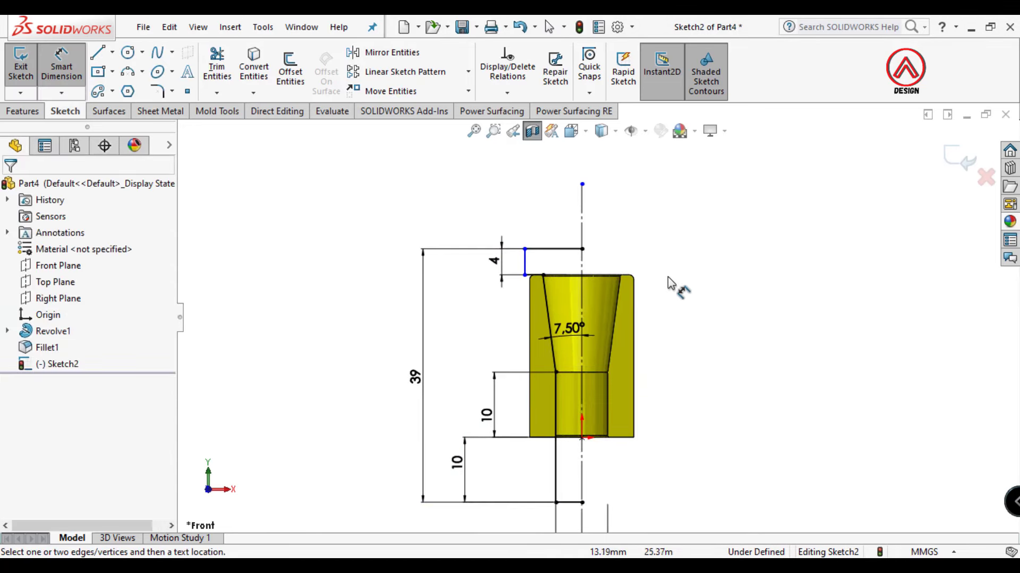
scroll(610, 252, "down", 1)
left_click(508, 267)
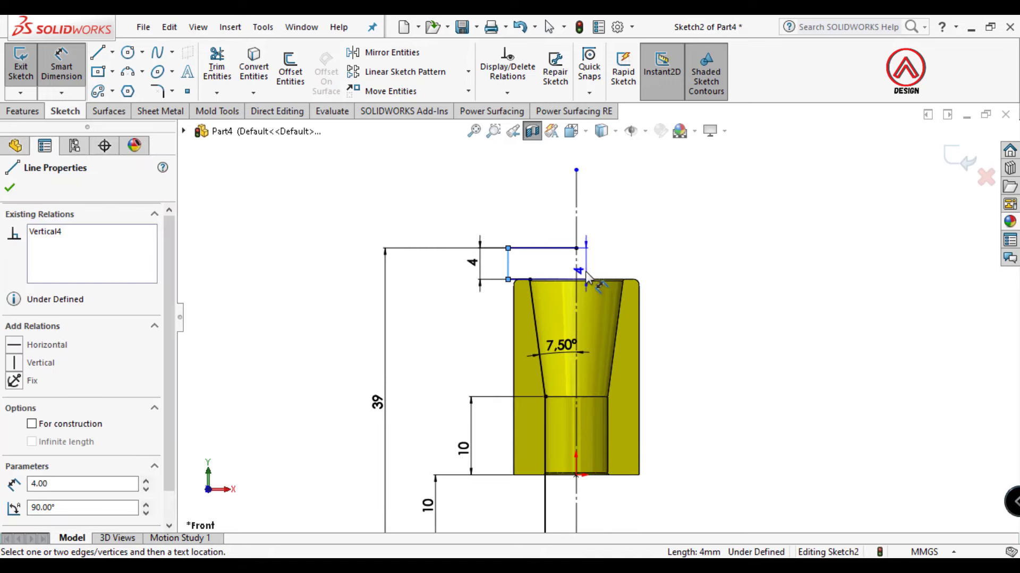
left_click(576, 271)
scroll(576, 268, "up", 2)
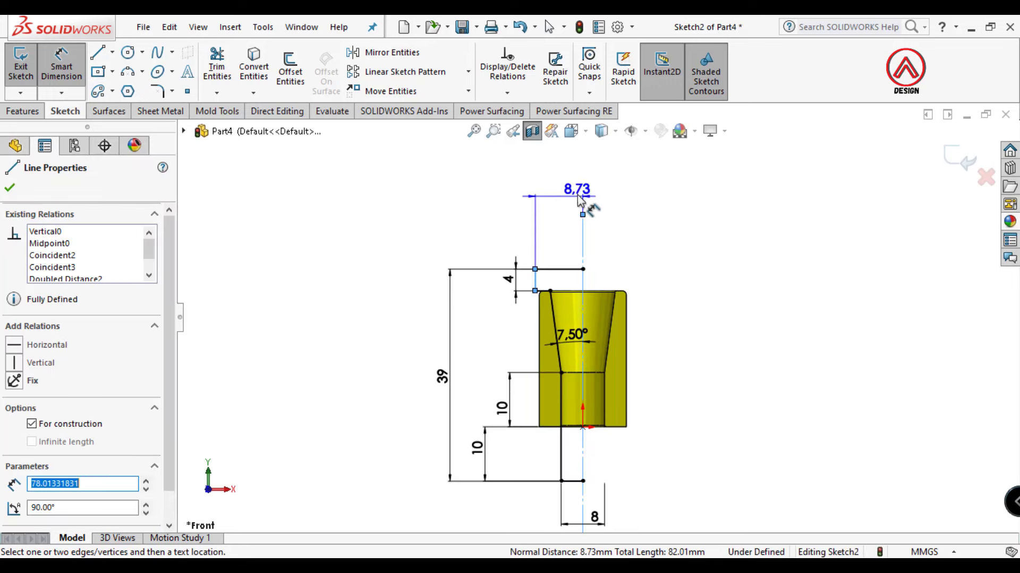
left_click(594, 196)
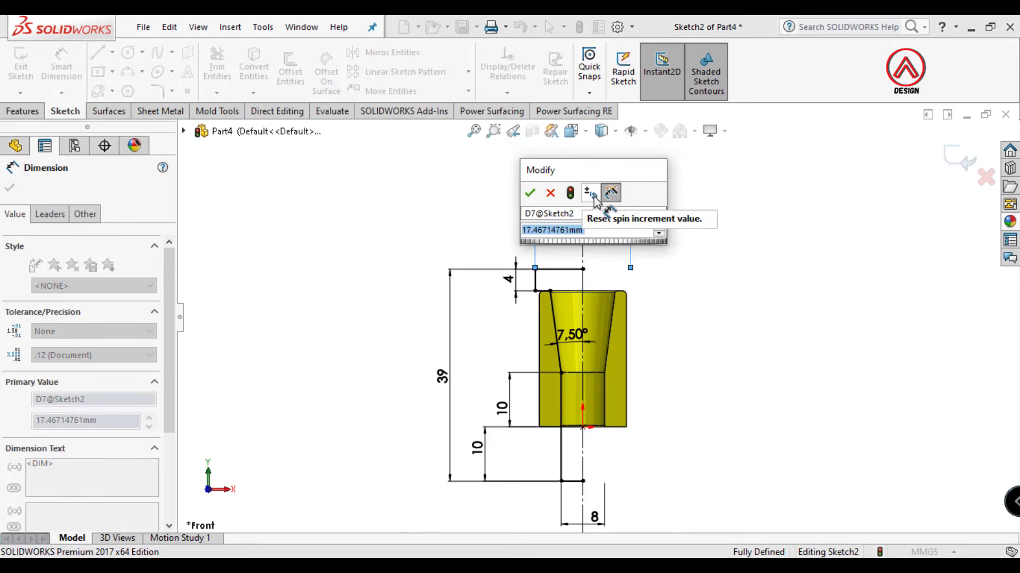
type("14")
key("Return")
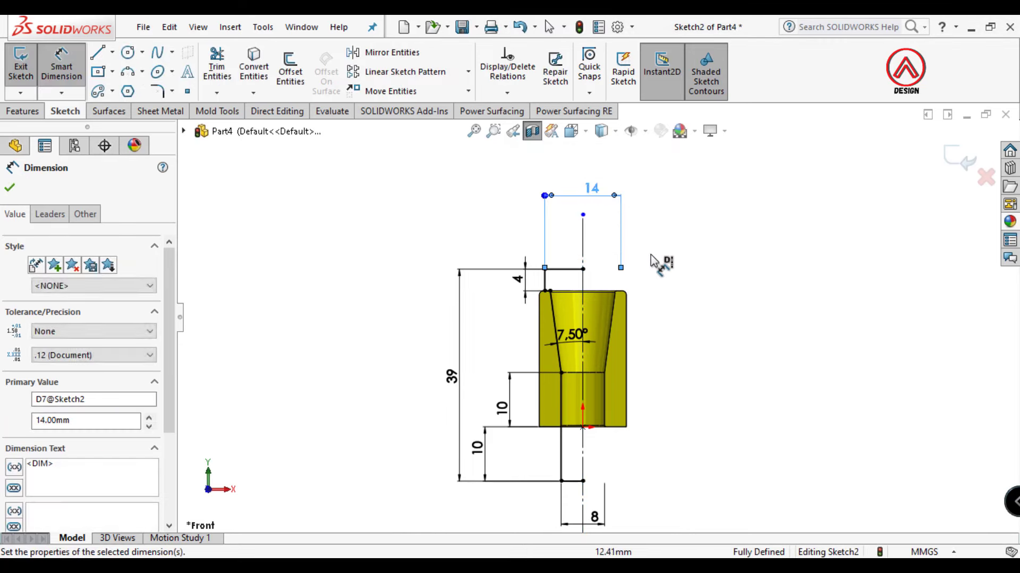
Close the pin profile with a line along the centreline, then pick the 3 Point Arc tool.
left_click(97, 53)
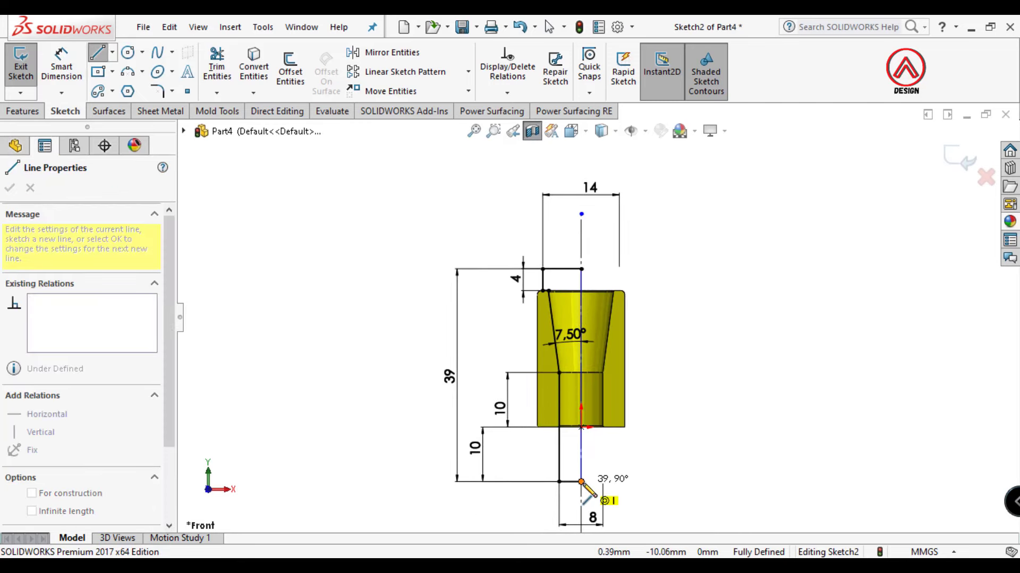
left_click(581, 482)
key("Escape")
scroll(573, 275, "down", 8)
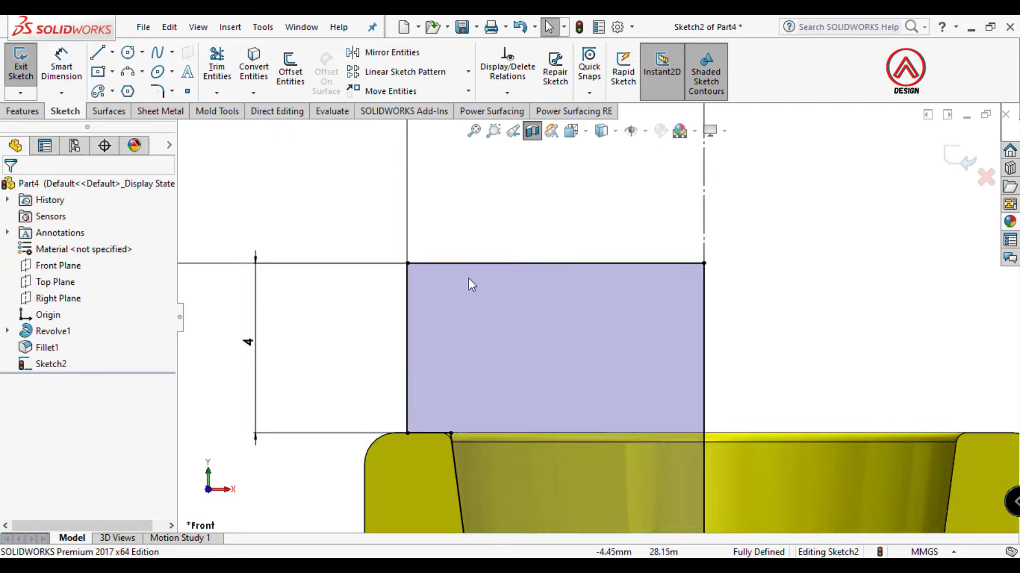
left_click(157, 94)
key("Escape")
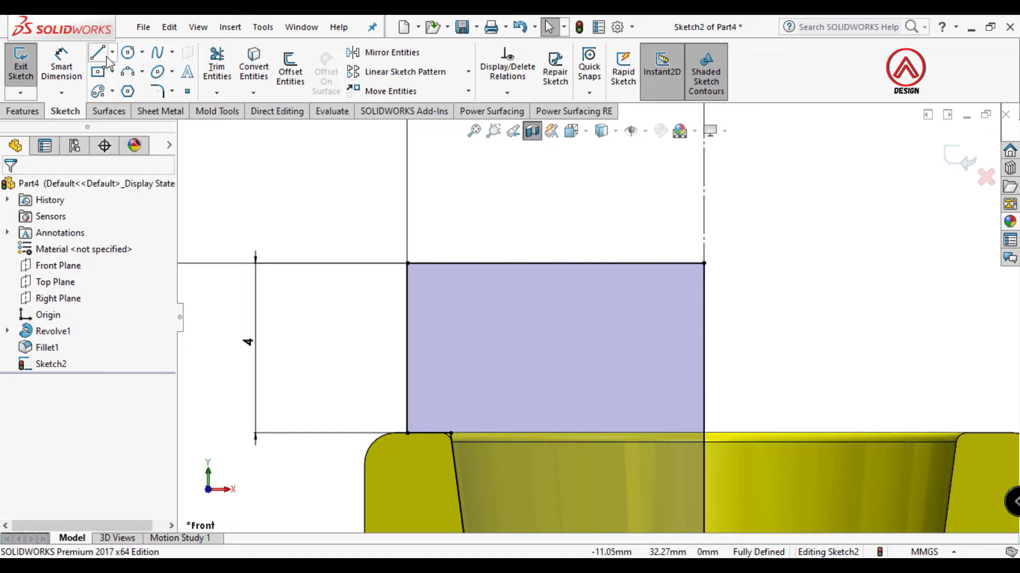
left_click(127, 72)
Draw a three-point arc across the head's top-left corner.
left_click(408, 302)
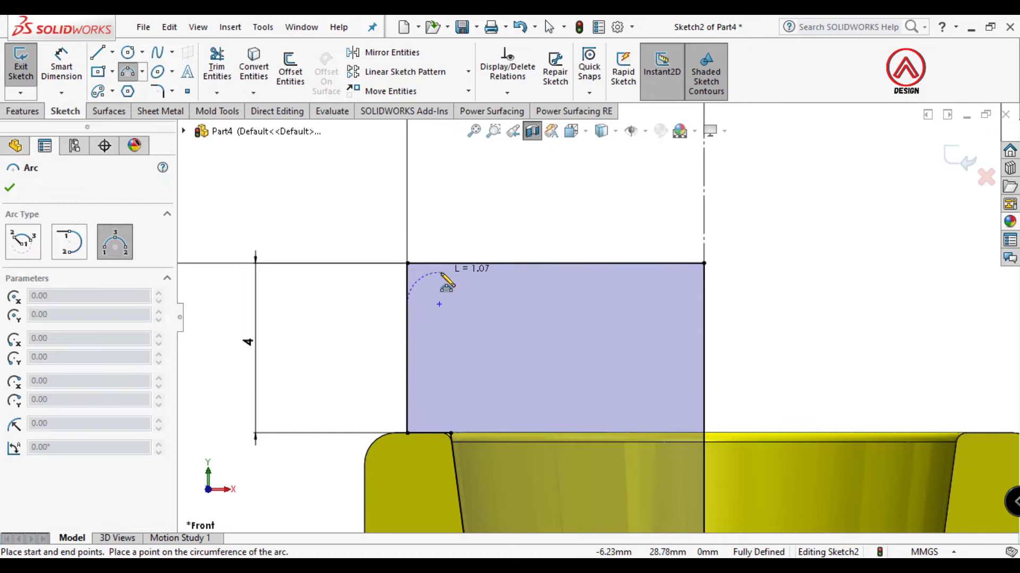
left_click(452, 264)
scroll(374, 262, "down", 3)
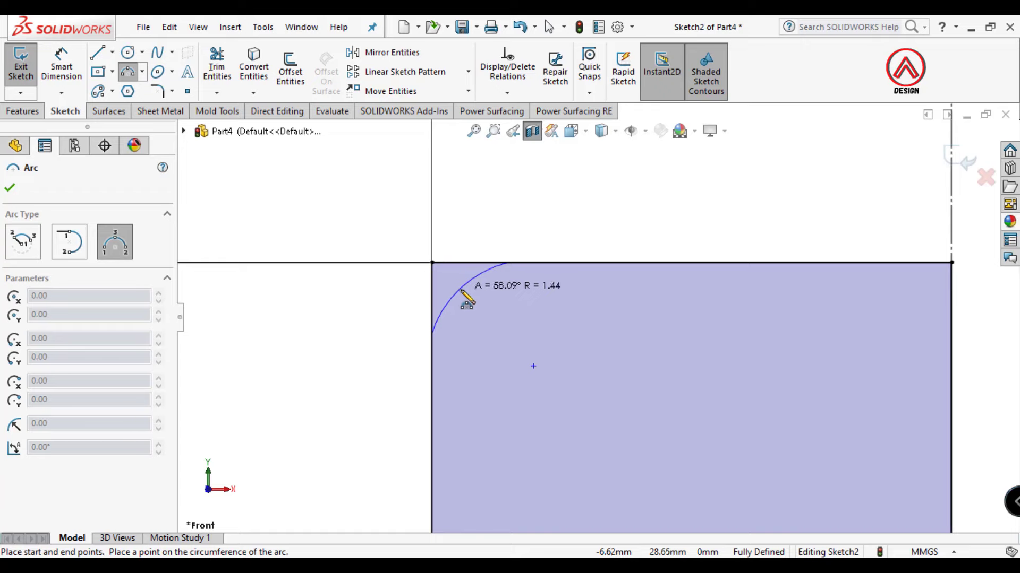
left_click(467, 300)
key("Escape")
Position the arc ends with a 1 mm vertical offset and a 1.50 mm horizontal offset.
key("d")
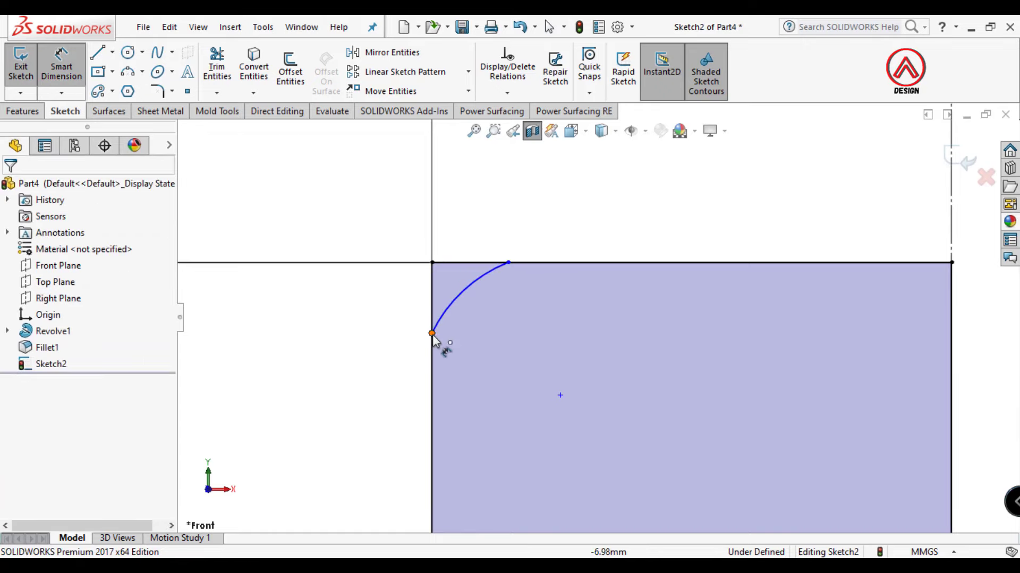
left_click(432, 334)
left_click(547, 265)
left_click(364, 296)
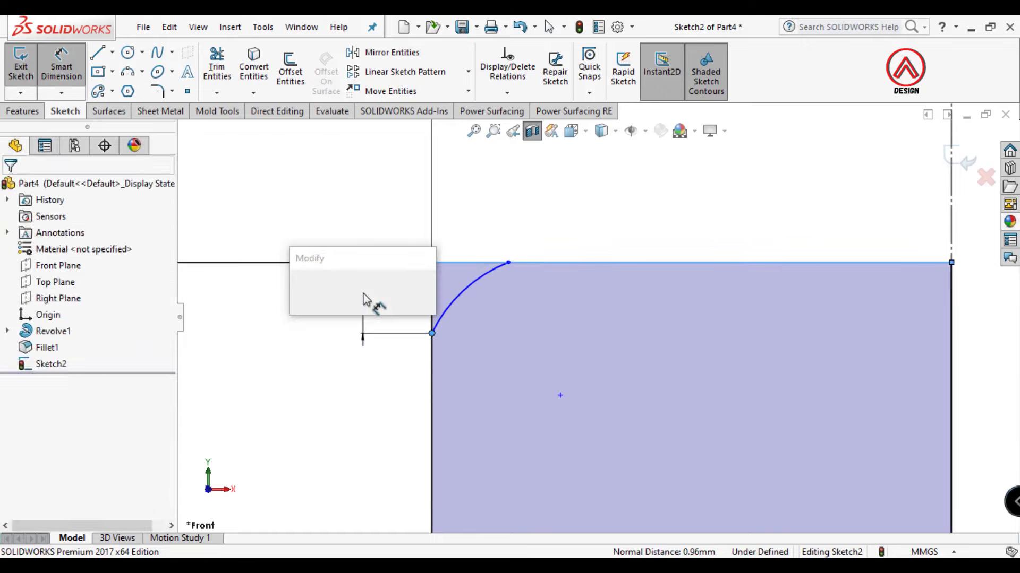
left_click(564, 226)
left_click(509, 264)
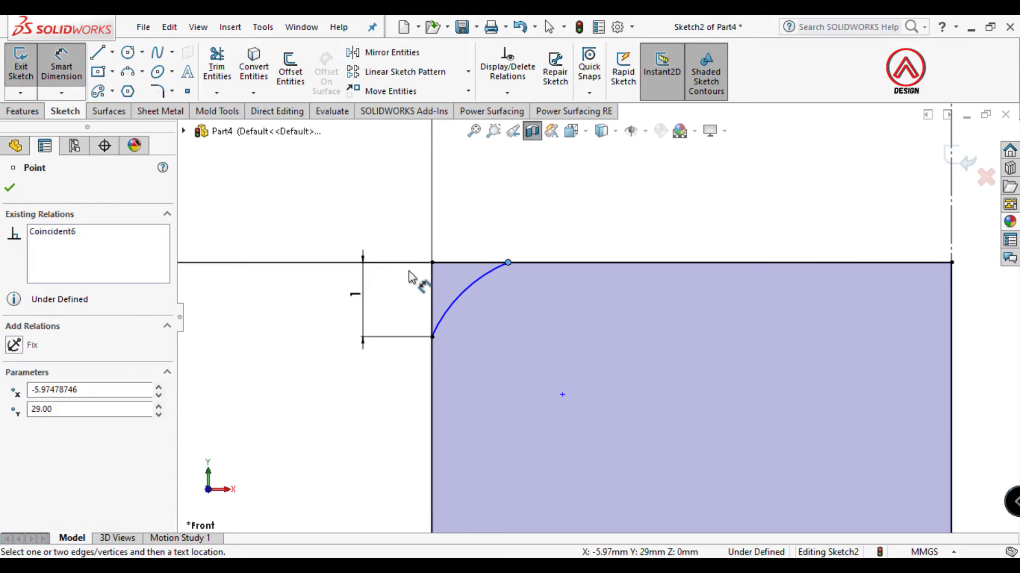
left_click(432, 390)
left_click(470, 221)
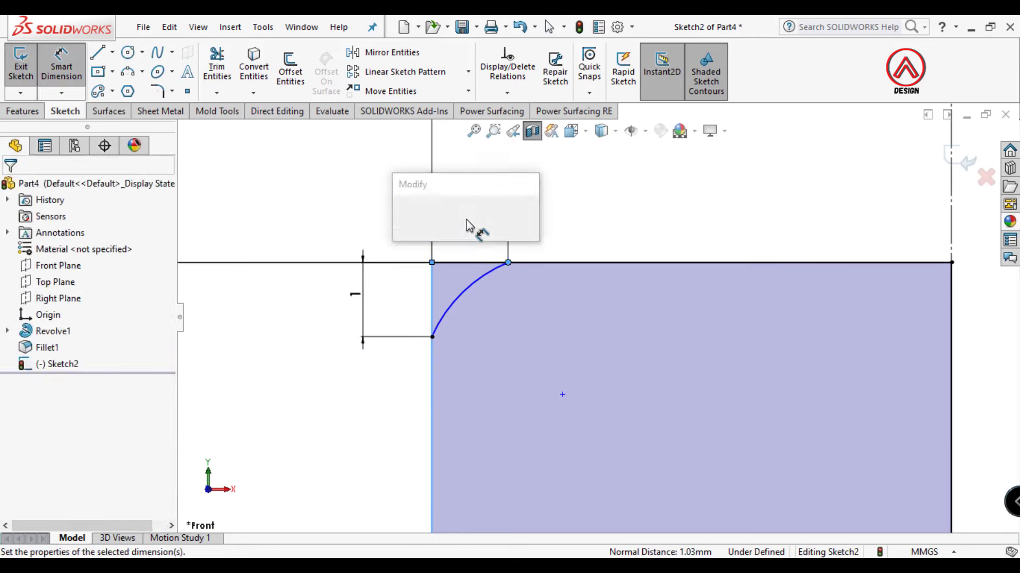
type("1.5")
key("Return")
key("Escape")
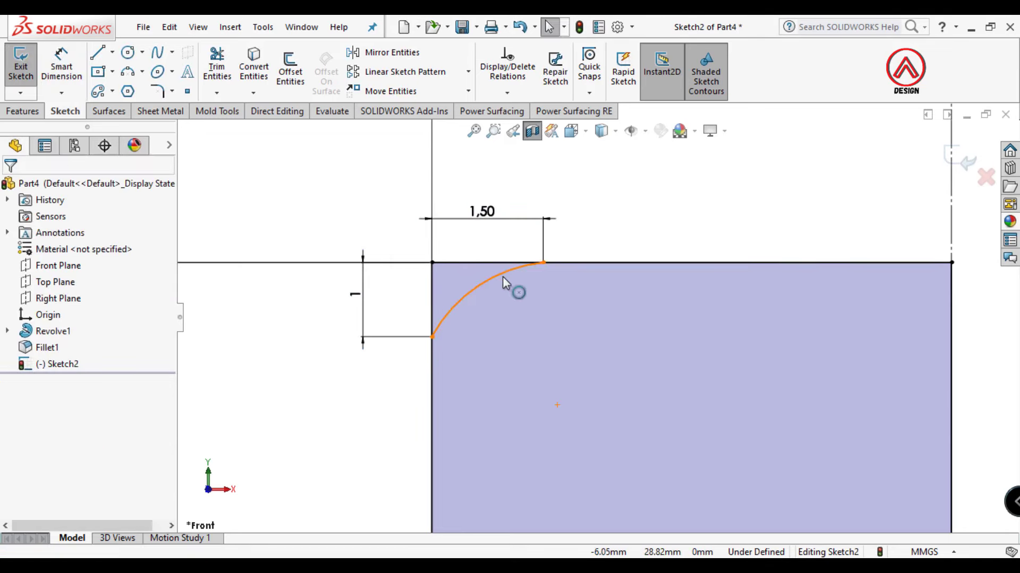
Make the arc tangent to the top line and trim away the sharp corner.
left_click(502, 276)
left_click(557, 262)
left_click(600, 198)
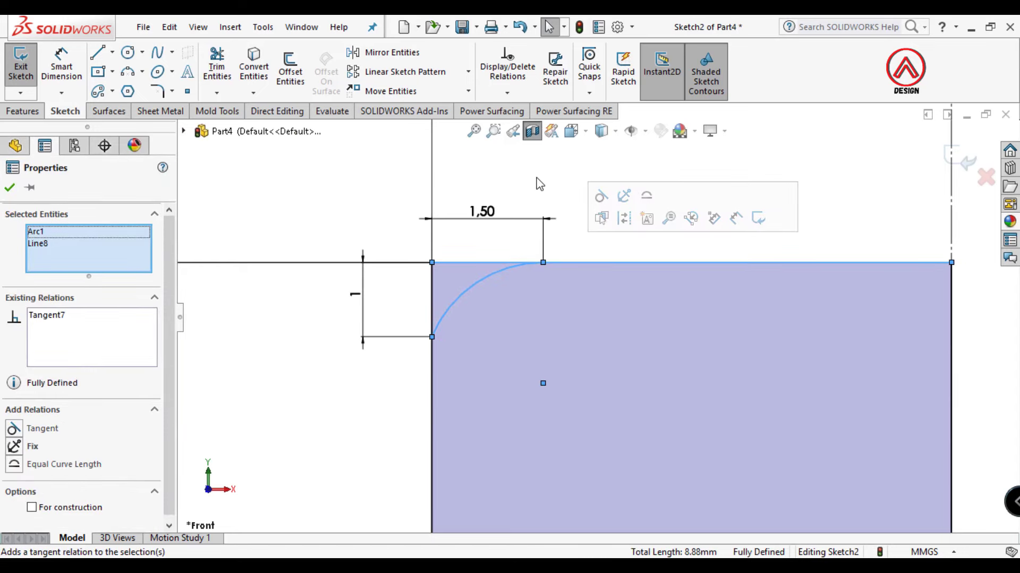
key("Escape")
left_click(218, 68)
left_click_drag(444, 278, 491, 254)
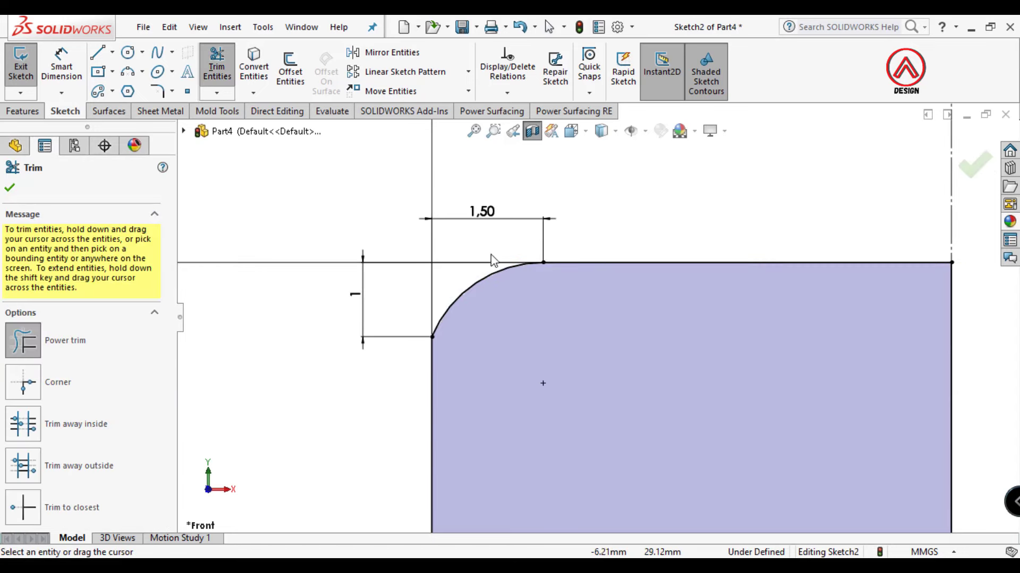
key("Escape")
scroll(584, 286, "up", 3)
scroll(611, 370, "down", 3)
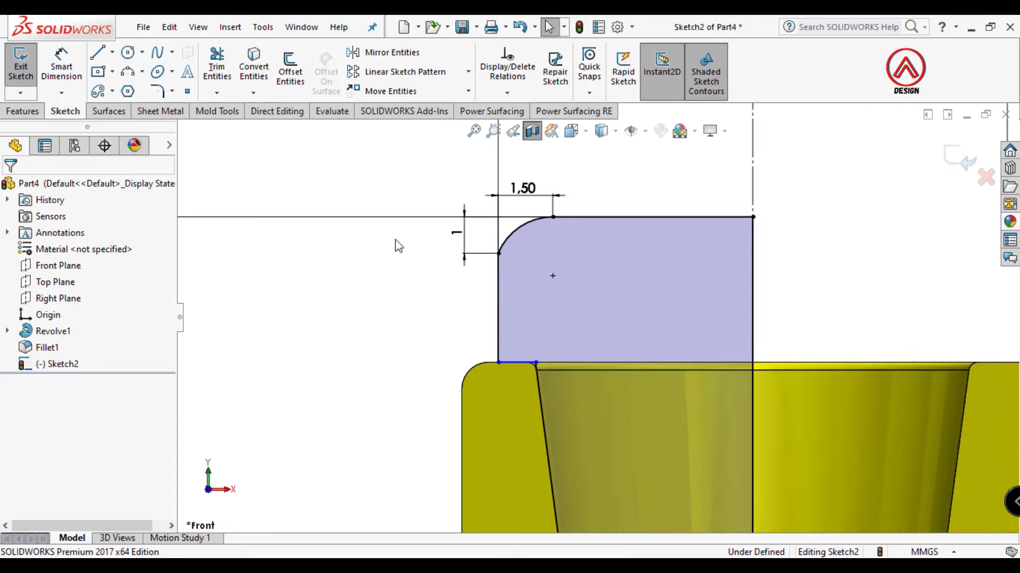
Re-dimension the head height between top and bottom edges as 4 mm.
left_click(53, 63)
left_click(587, 215)
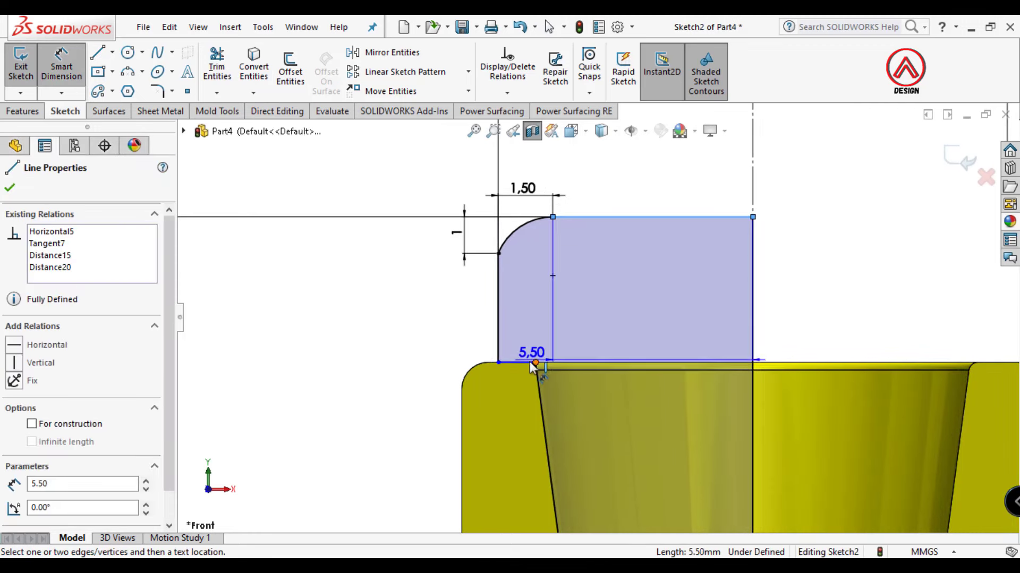
left_click(518, 365)
left_click(393, 314)
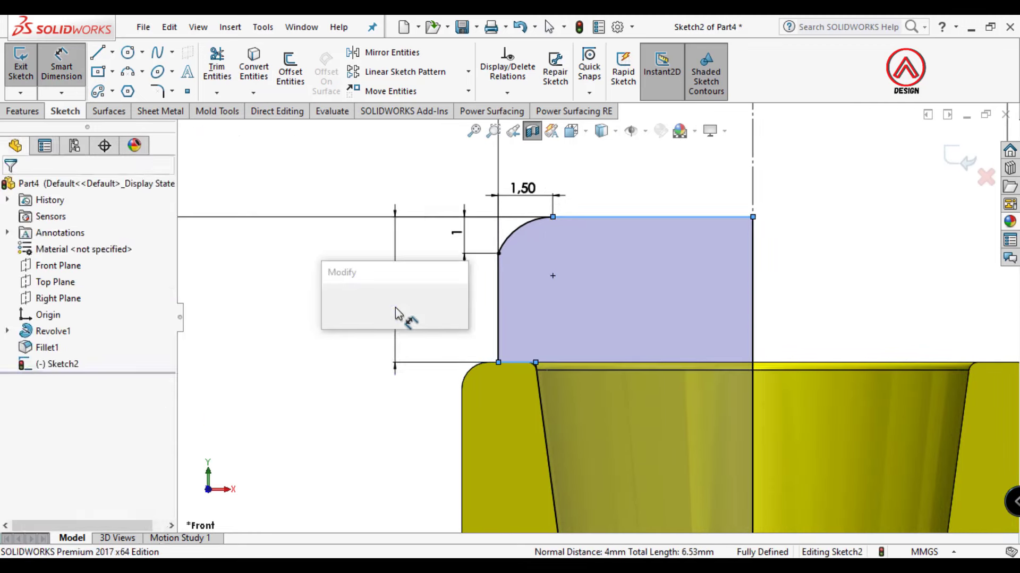
left_click(330, 304)
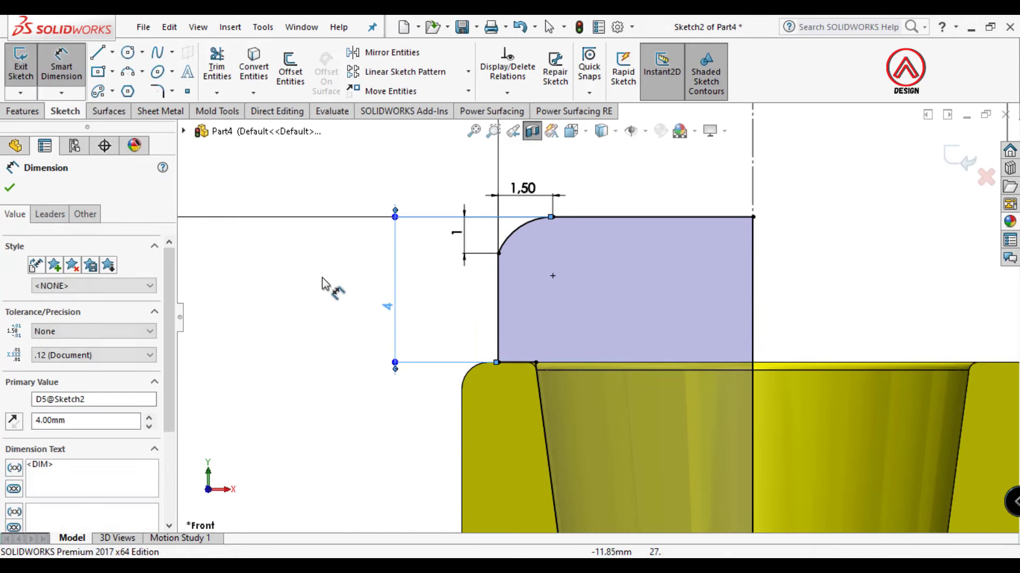
scroll(597, 318, "up", 4)
left_click(25, 116)
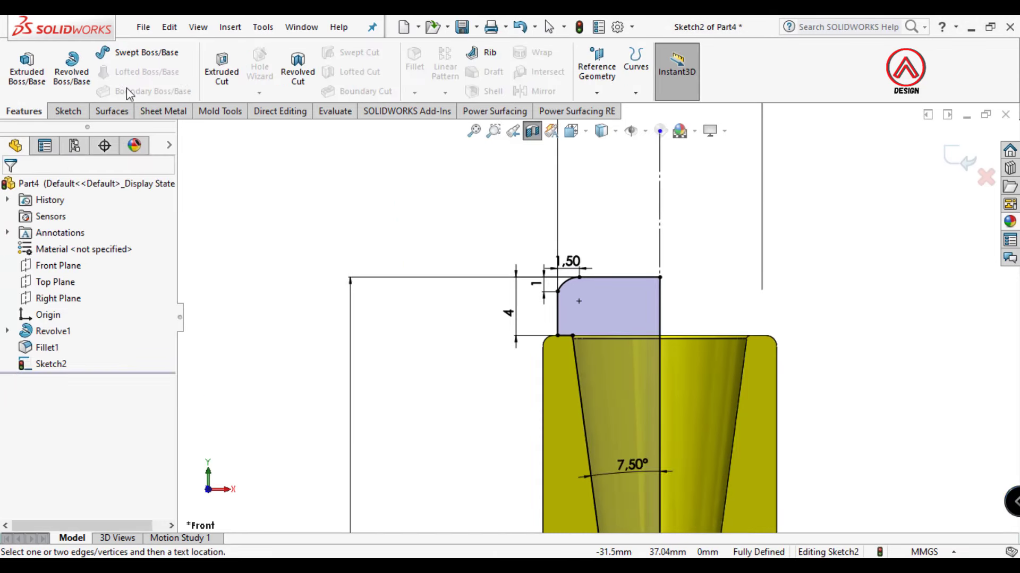
Revolve the head profile around the axis and turn off the section view.
left_click(72, 74)
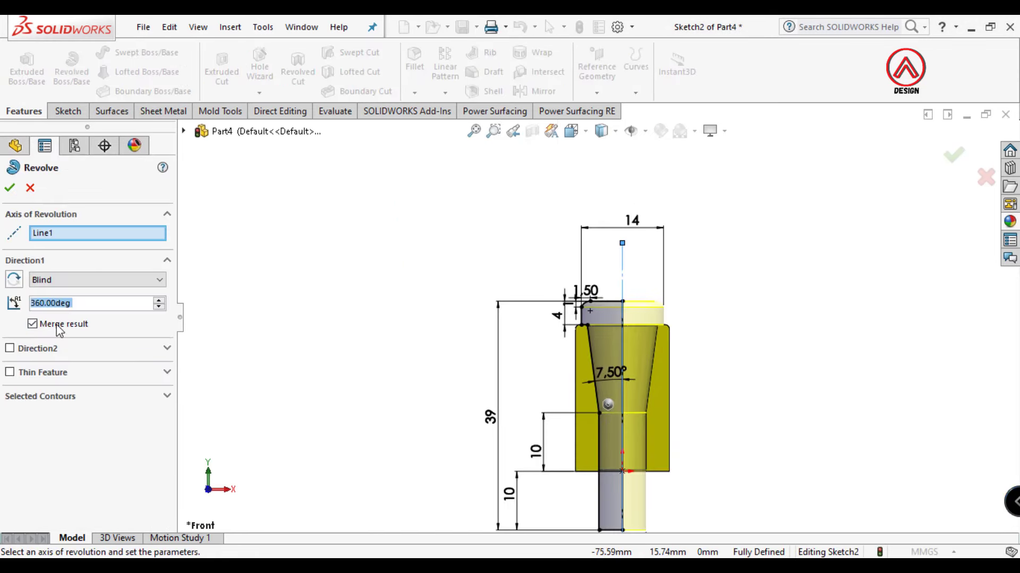
left_click(12, 189)
scroll(548, 213, "up", 2)
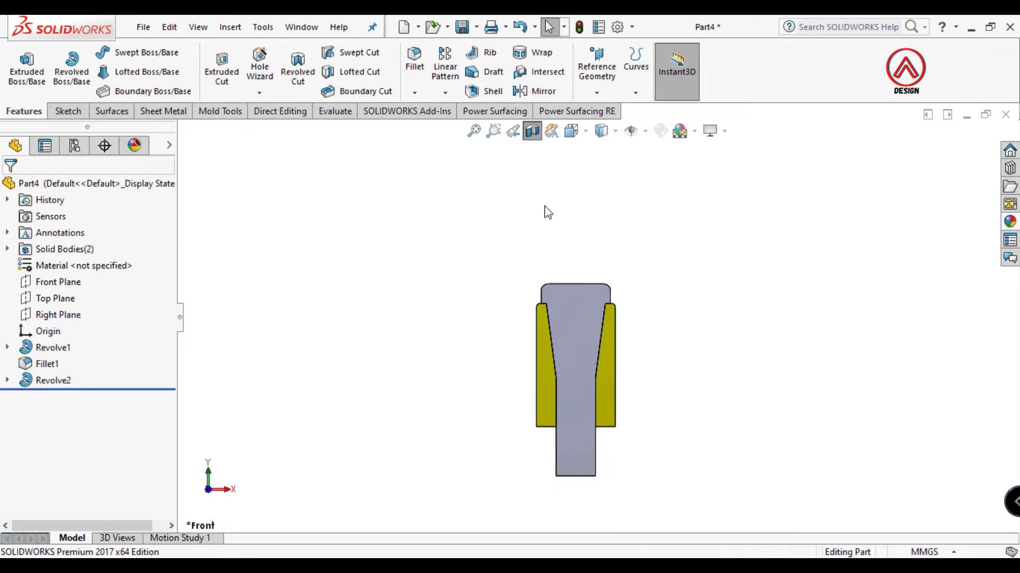
left_click(532, 132)
scroll(600, 341, "down", 2)
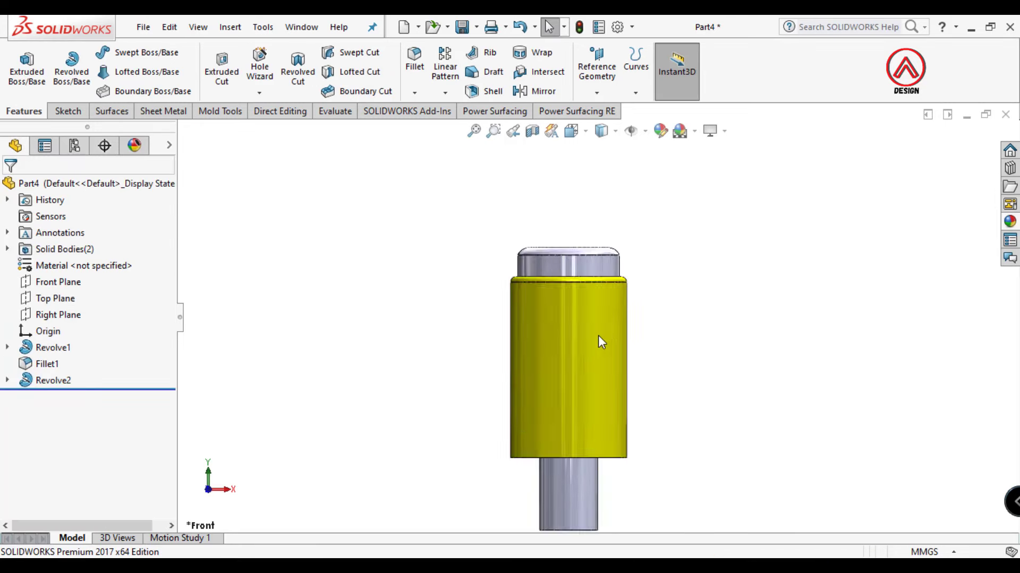
Isolate the pin from the yellow sleeve and view the head's top face Normal To.
right_click(595, 270)
left_click(647, 514)
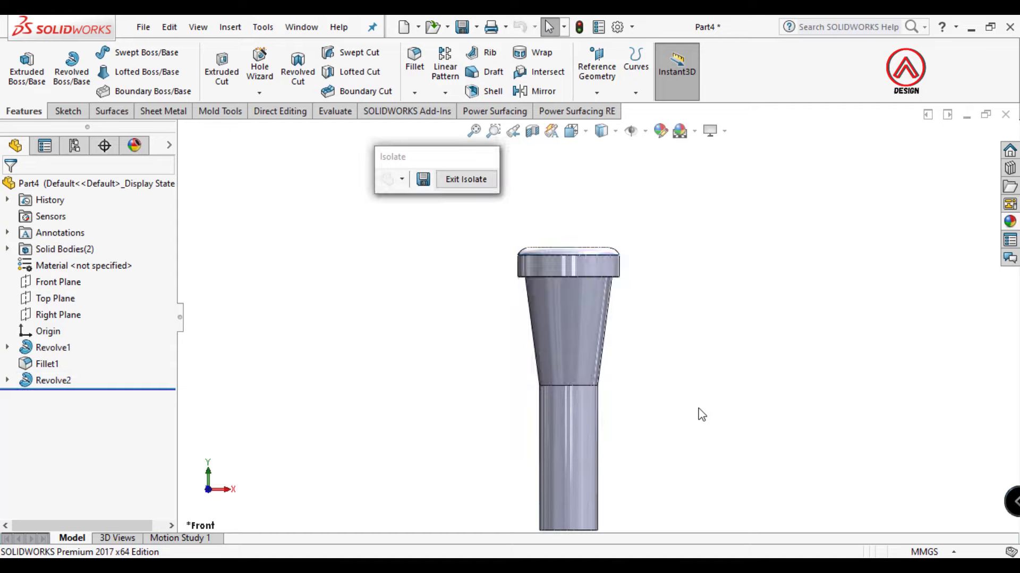
mouse_move(598, 439)
middle_mouse_down()
mouse_move(621, 295)
mouse_move(674, 414)
mouse_move(701, 375)
middle_mouse_up()
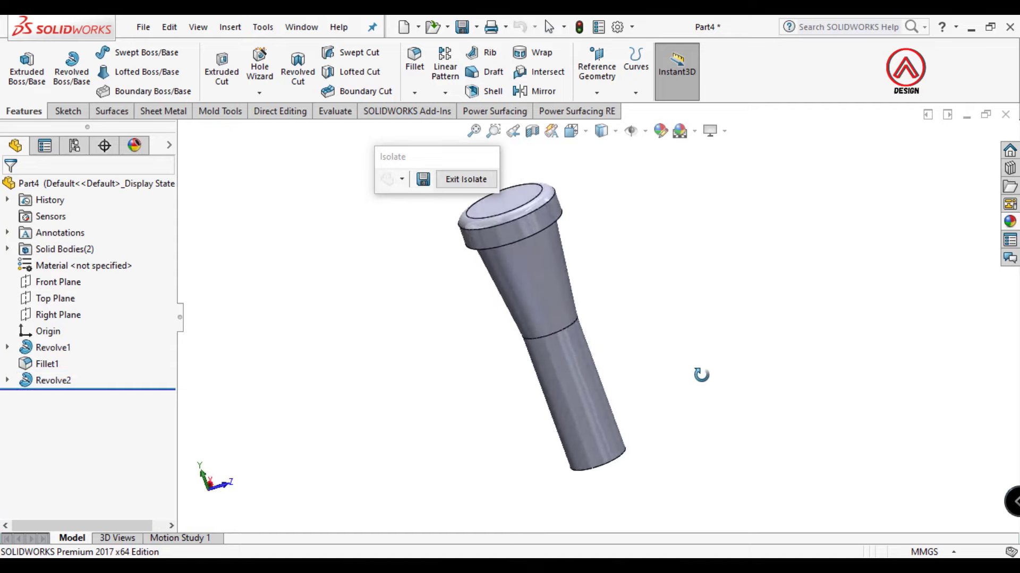
scroll(567, 304, "up", 3)
scroll(567, 304, "down", 5)
left_click(555, 228)
left_click(677, 205)
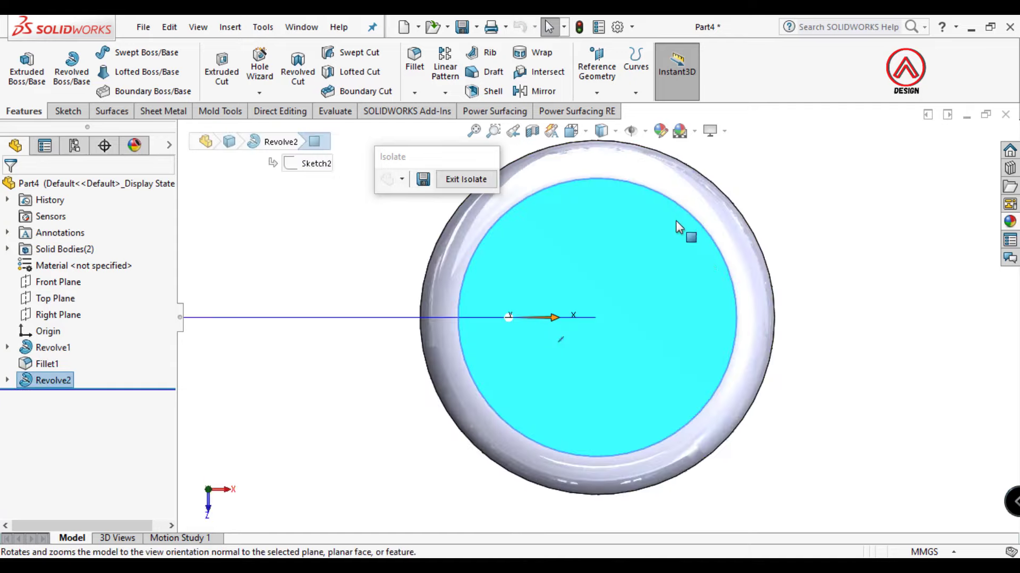
left_click(85, 114)
Sketch a six-sided polygon centred on the origin on the head's top face.
left_click(20, 64)
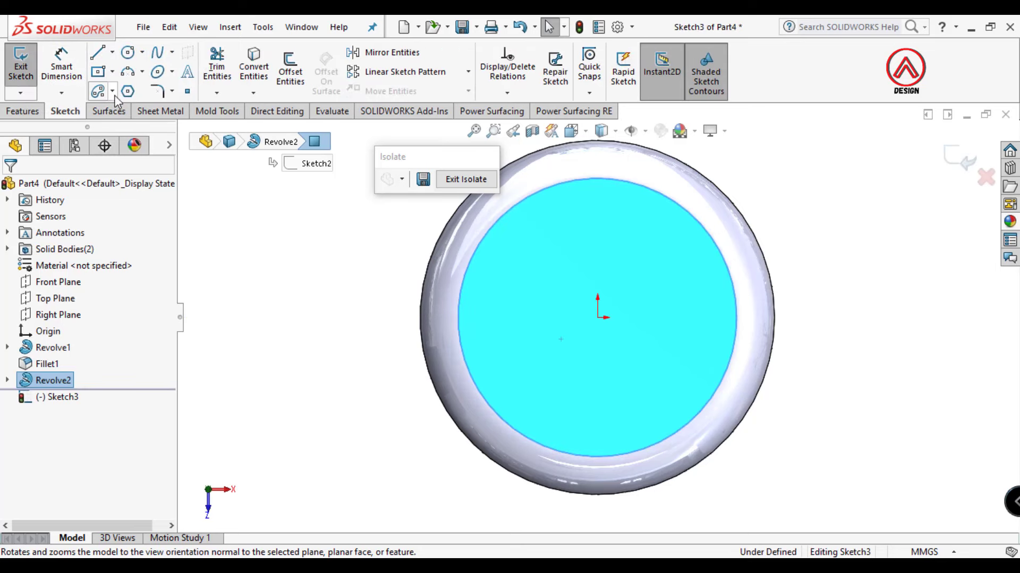
left_click(127, 92)
left_click_drag(597, 318, 45, 256)
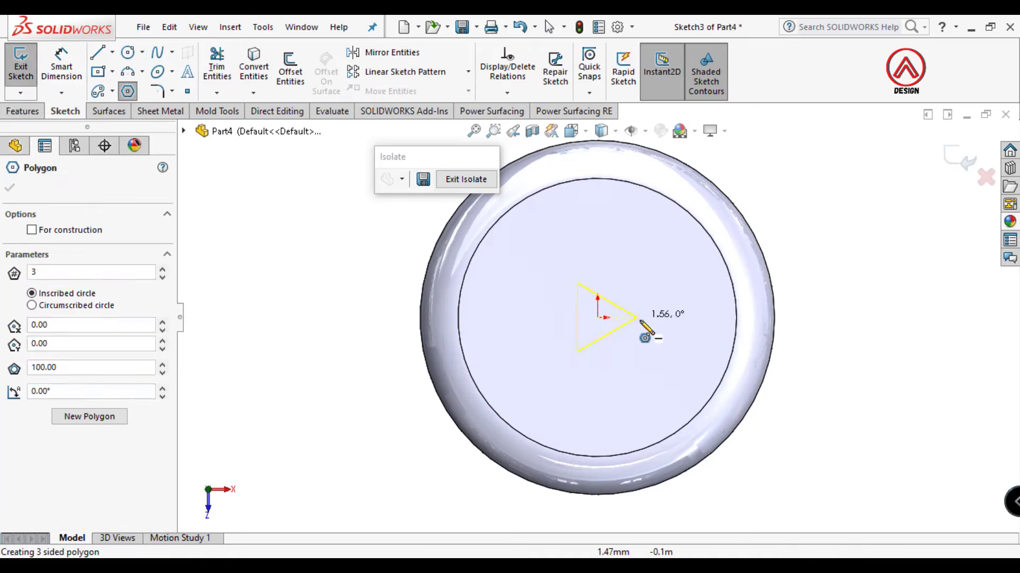
left_click(135, 96)
type("6")
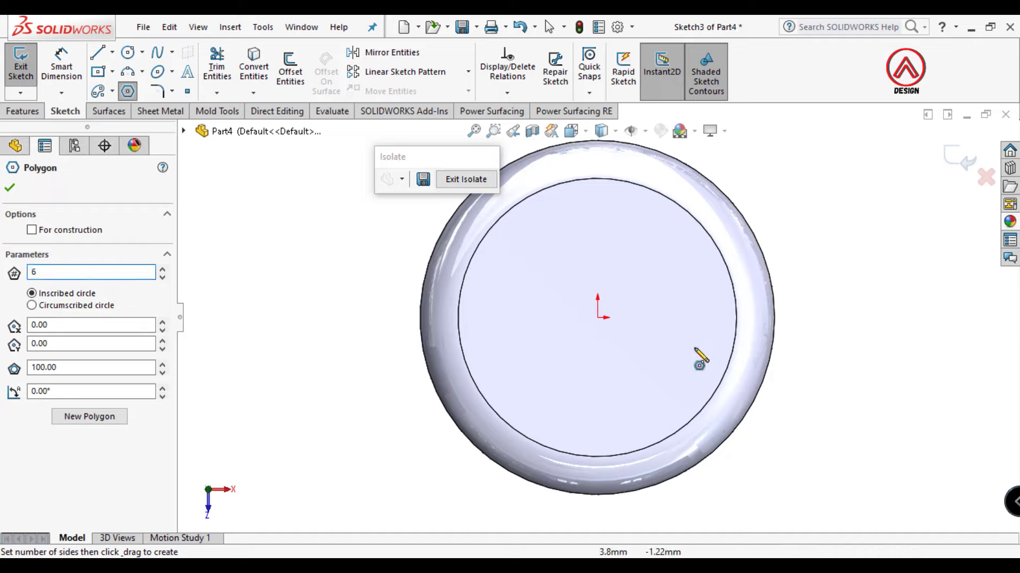
left_click_drag(596, 317, 614, 276)
left_click_drag(639, 310, 661, 318)
Give the hexagon's circle a 6 mm diameter and make its bottom edge horizontal.
left_click(61, 63)
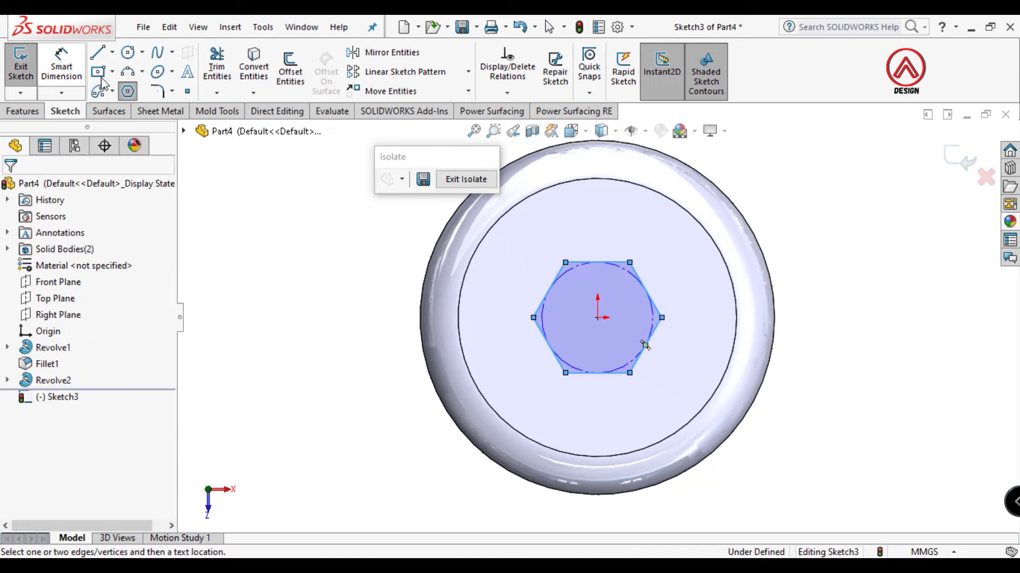
left_click(635, 280)
left_click(768, 197)
type("6")
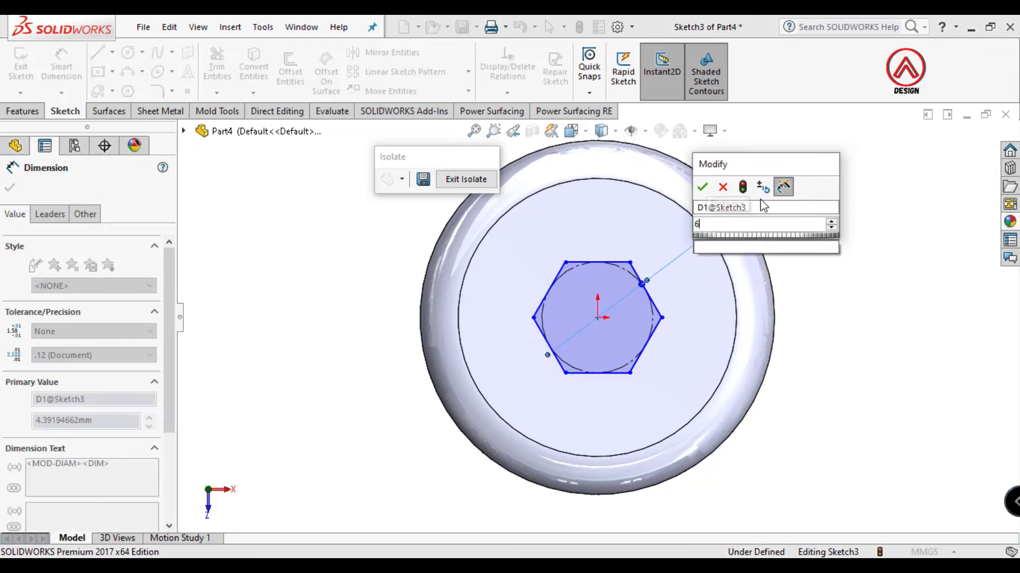
key("Return")
key("Escape")
key("Escape")
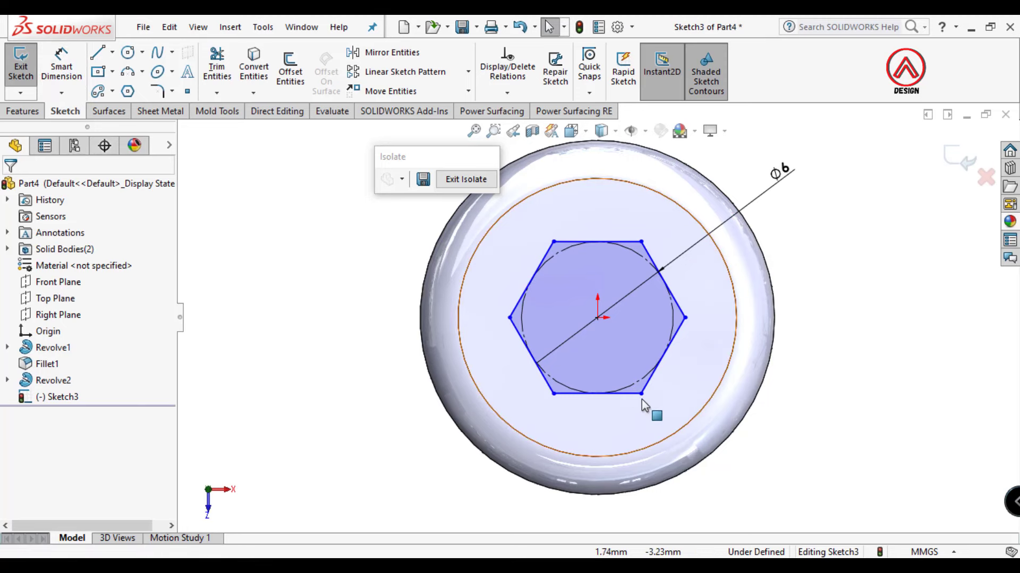
left_click(634, 394)
left_click(677, 328)
left_click(825, 439)
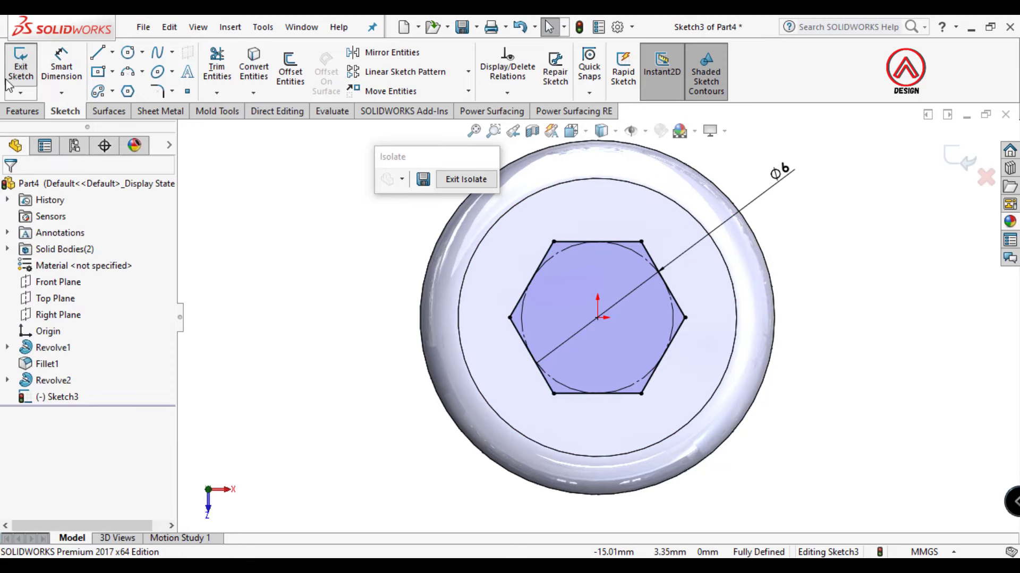
Extruded-cut the hexagon 3.5 mm deep, blind, into the pin head.
left_click(9, 82)
left_click(236, 78)
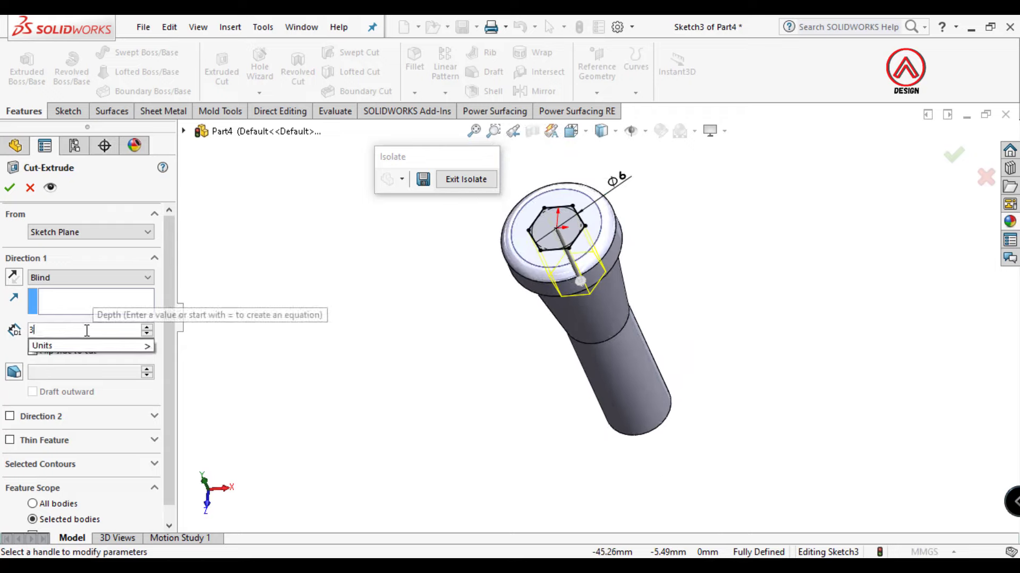
type("3.5")
key("Return")
scroll(603, 306, "up", 3)
middle_click_drag(616, 232, 393, 272)
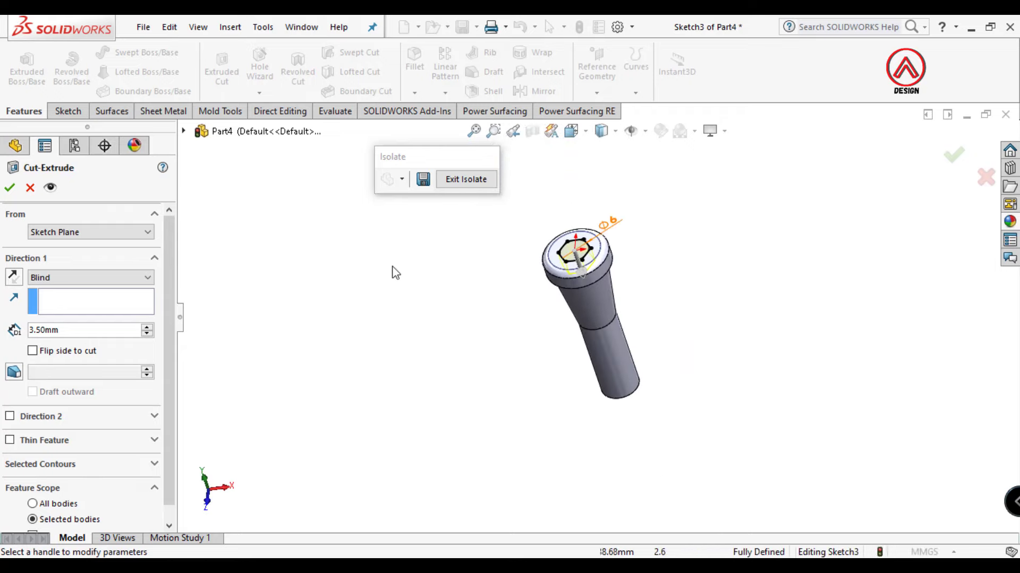
left_click(9, 188)
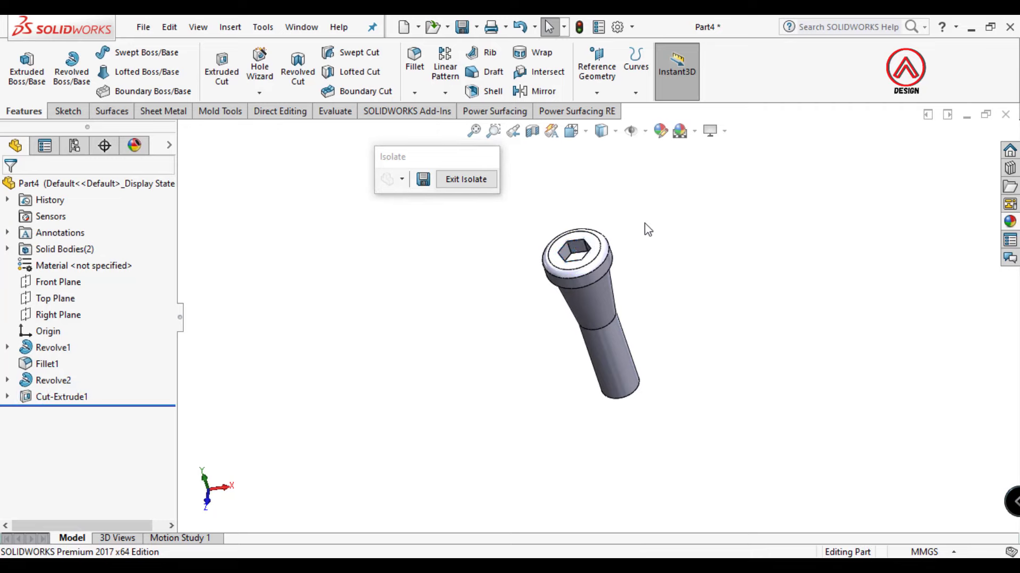
View the pin from the front and section it through the Front Plane.
scroll(599, 240, "down", 5)
left_click(575, 134)
left_click(596, 197)
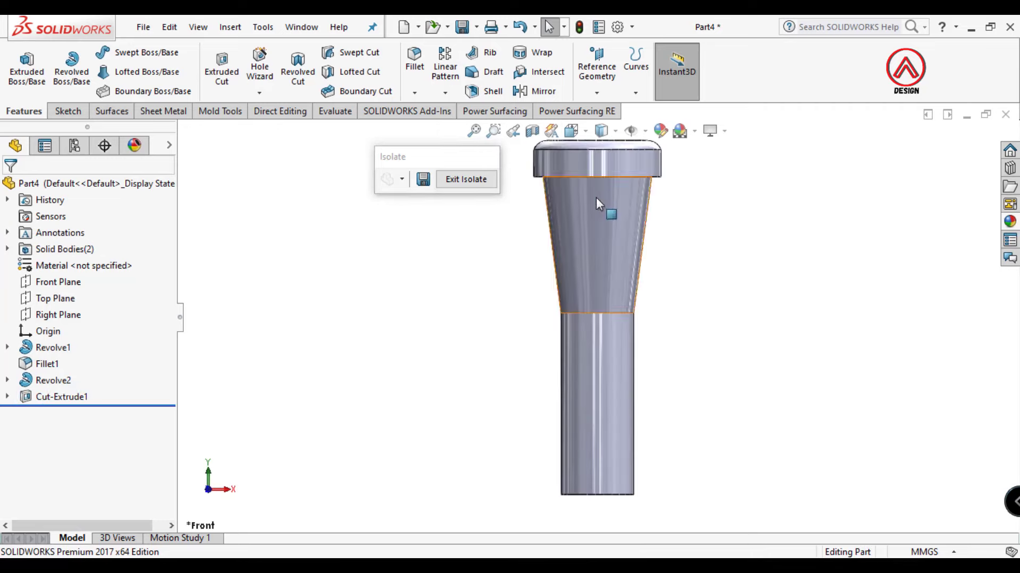
left_click(531, 130)
mouse_move(644, 215)
middle_mouse_down()
mouse_move(633, 350)
mouse_move(627, 319)
middle_mouse_up()
left_click(10, 188)
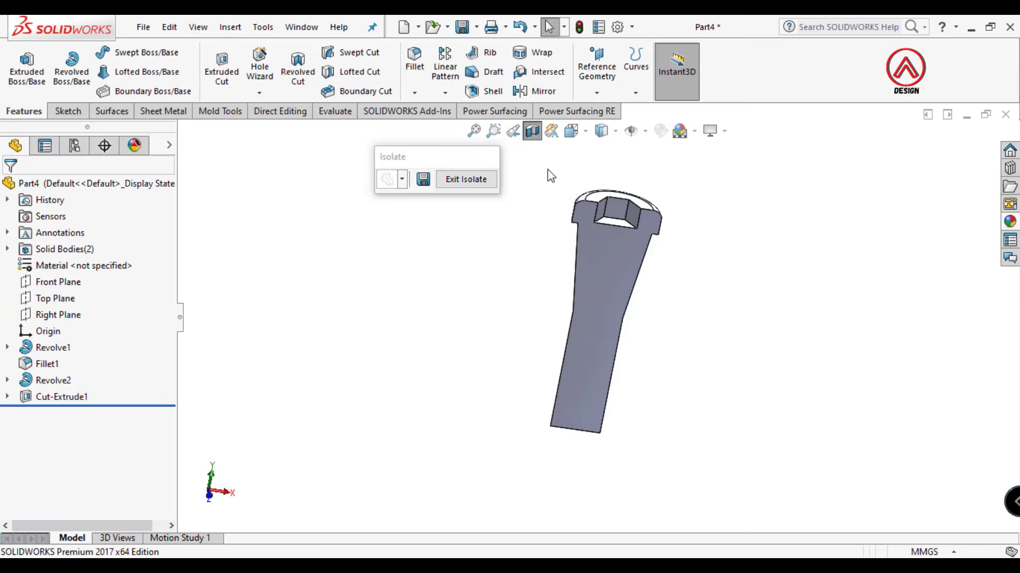
Return to the Front view and start a new sketch on the Front Plane.
left_click(571, 131)
left_click(656, 214)
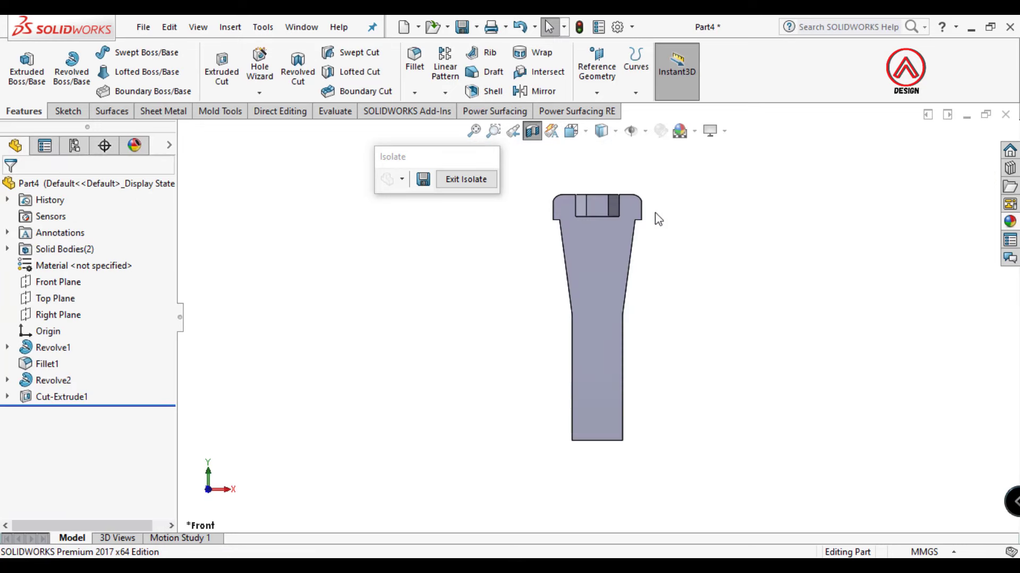
left_click(57, 283)
left_click(76, 266)
Draw a vertical centerline up from the origin as the sketch's centre axis.
left_click(112, 52)
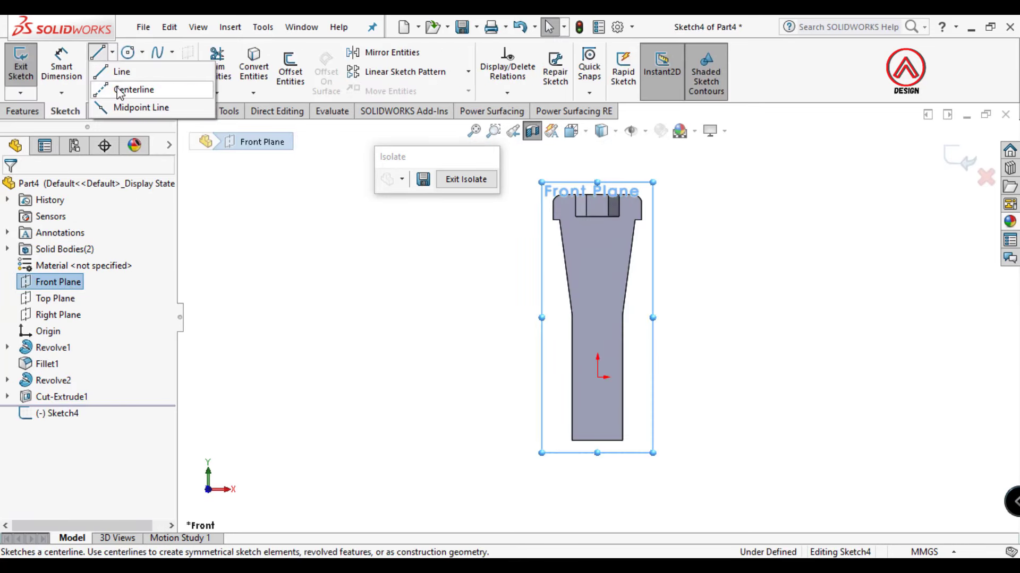
left_click(599, 377)
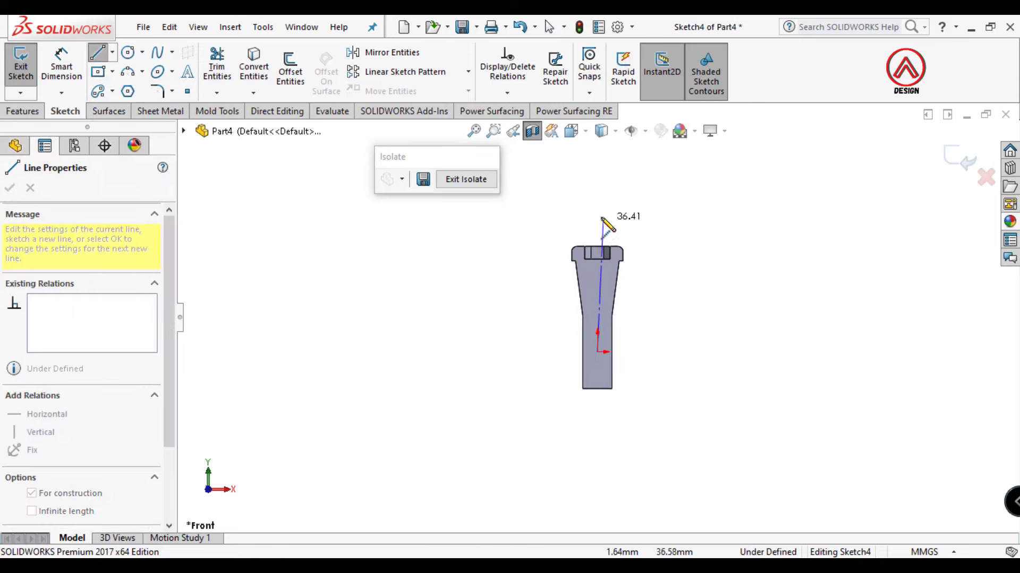
left_click(597, 154)
key("Escape")
scroll(595, 271, "down", 3)
scroll(624, 369, "down", 3)
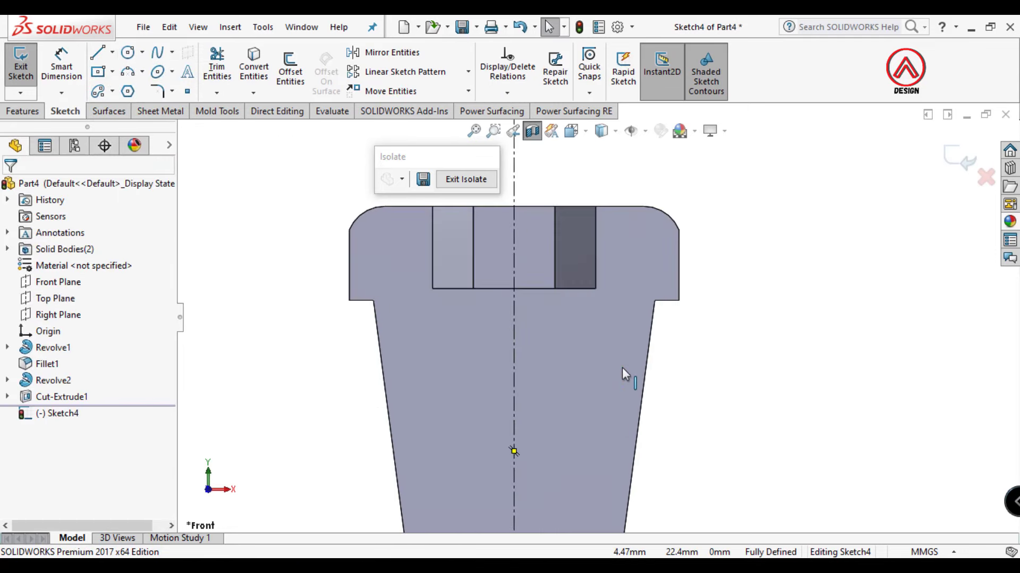
Draw a diagonal line from the socket's bottom-left corner to the centre axis.
left_click(99, 57)
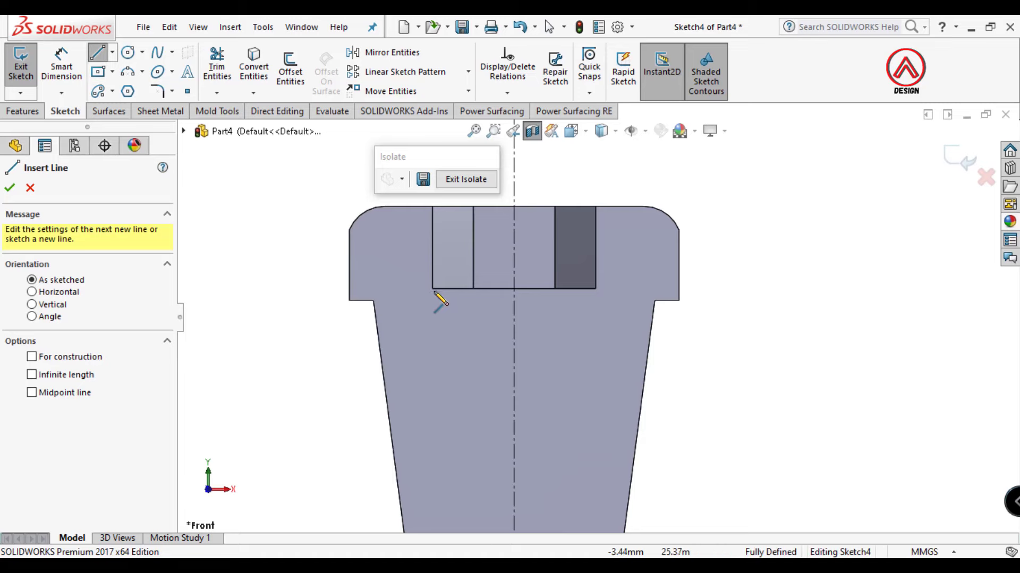
left_click(433, 289)
left_click(514, 336)
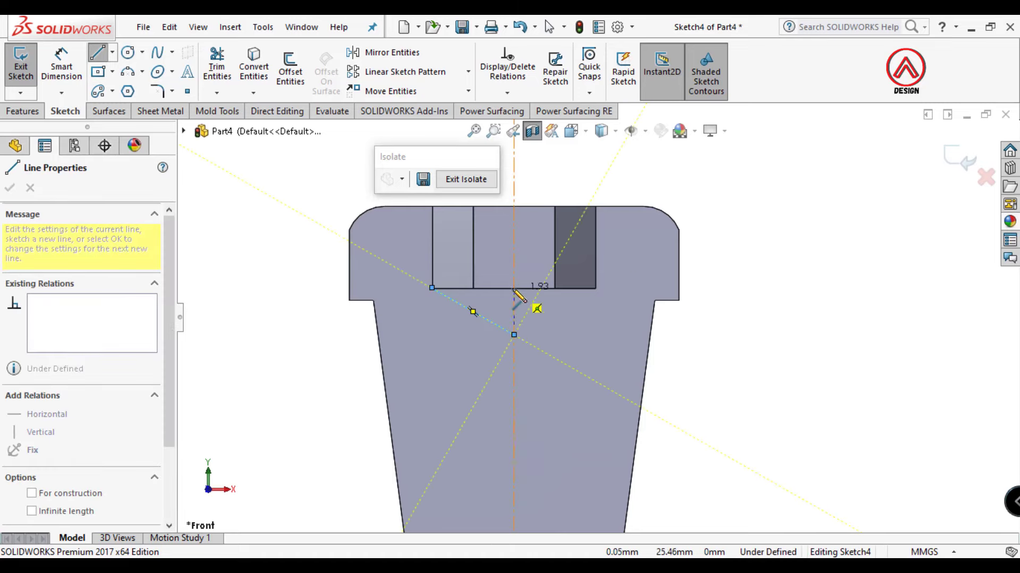
scroll(490, 285, "down", 5)
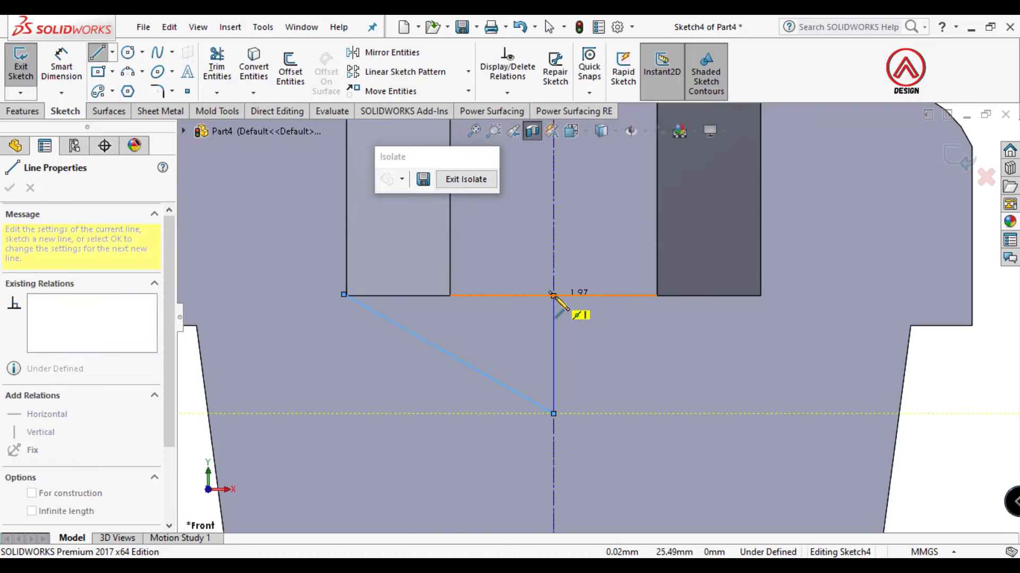
key("Escape")
key("Escape")
scroll(413, 314, "down", 3)
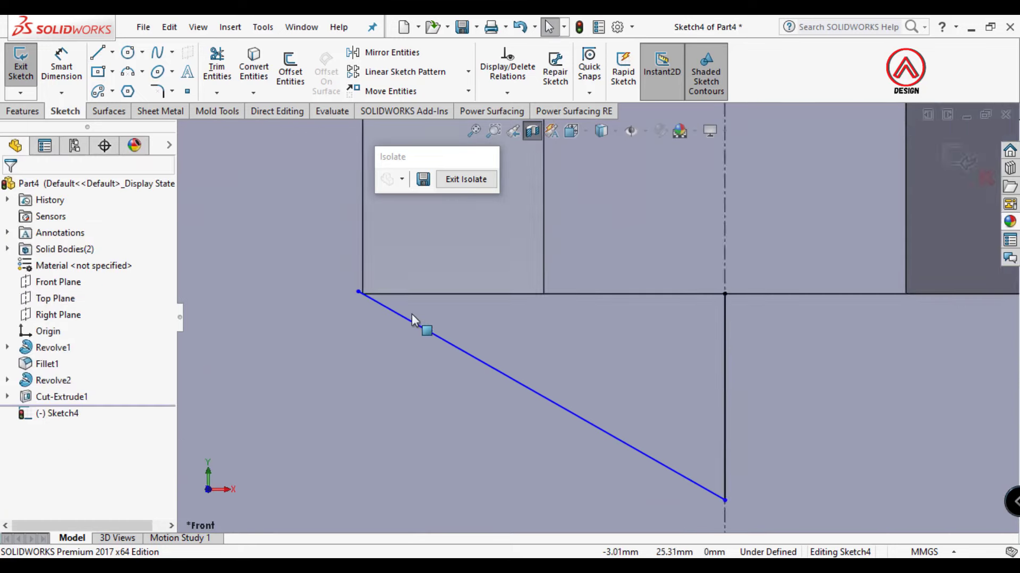
scroll(368, 295, "down", 2)
Attach the diagonal line's upper endpoint to the socket edge with a Pierce relation.
left_click(356, 284)
middle_click_drag(357, 284, 384, 340)
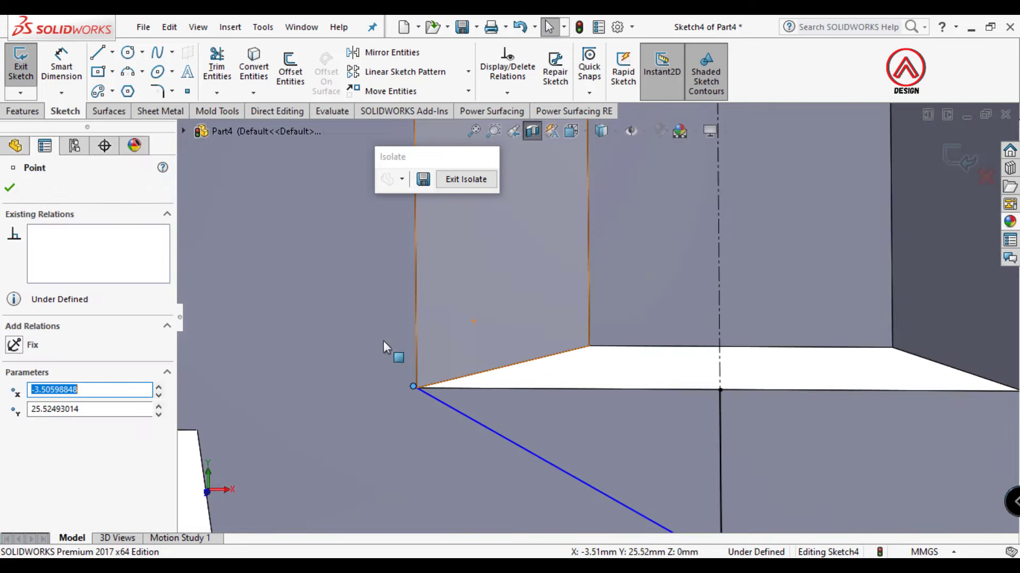
left_click(452, 384, "ctrl")
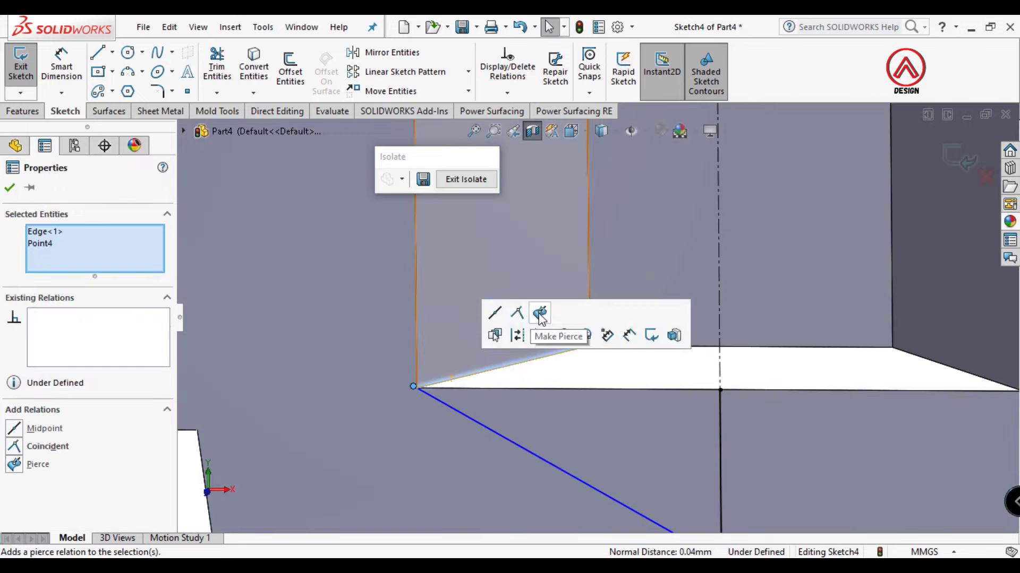
left_click(541, 318)
key("Escape")
scroll(540, 384, "up", 3)
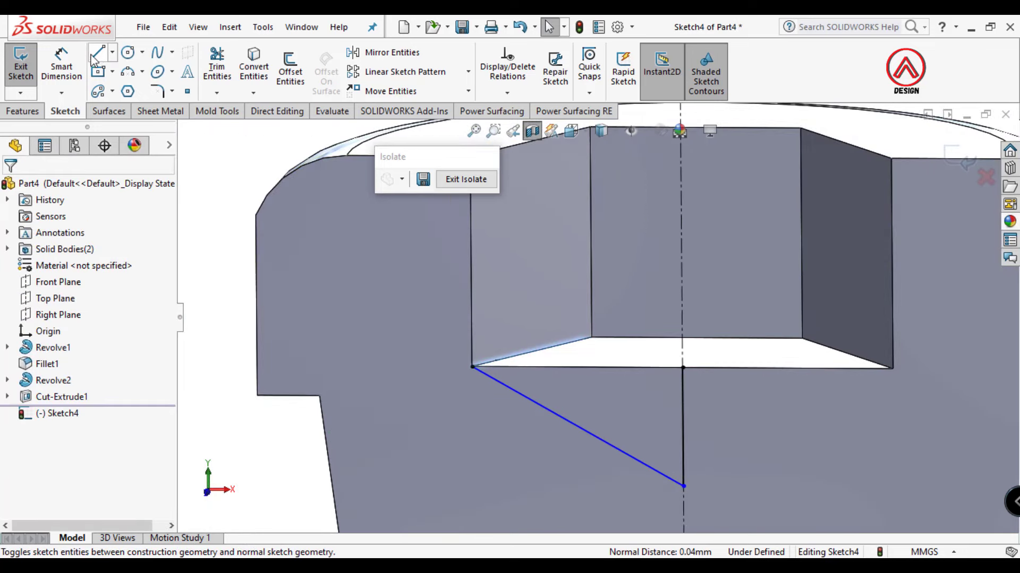
Close the lower triangle with a line to the axis and return to front view.
left_click(96, 56)
left_click(472, 366)
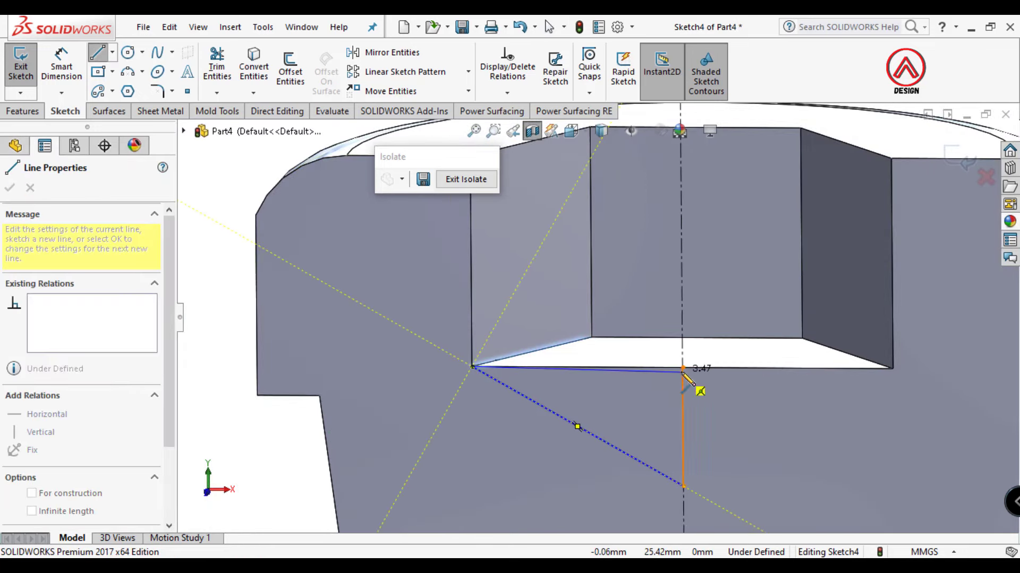
left_click(683, 367)
key("Escape")
left_click(572, 130)
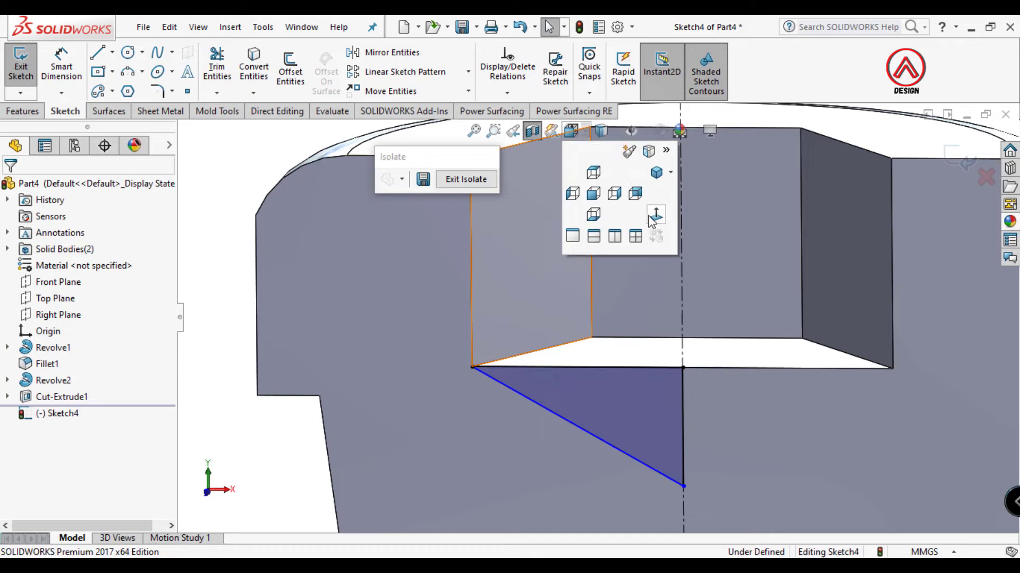
left_click(655, 222)
scroll(591, 249, "down", 5)
Dimension the lower triangle's diagonal at 60° to the centre axis.
left_click(61, 66)
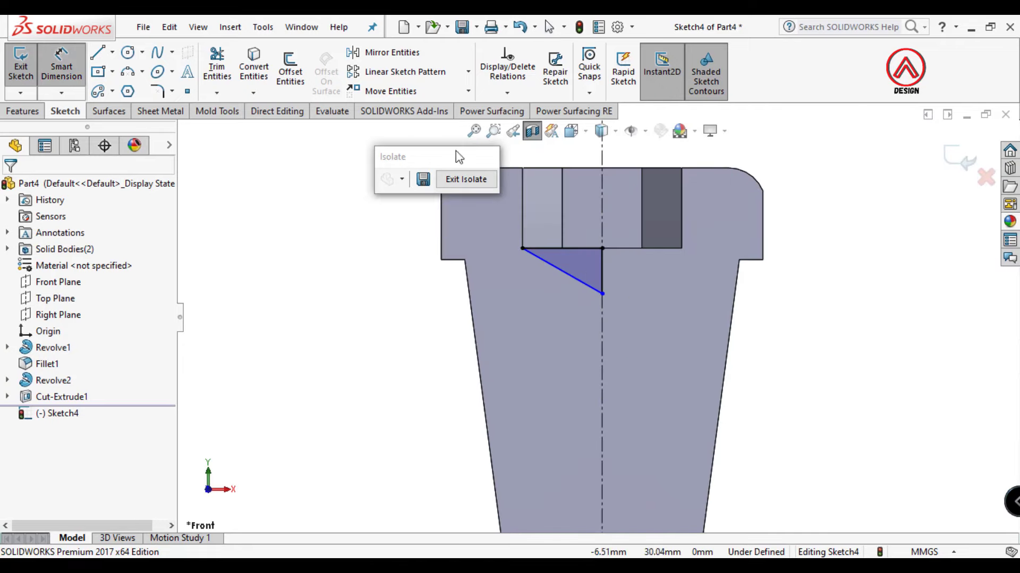
left_click(597, 289)
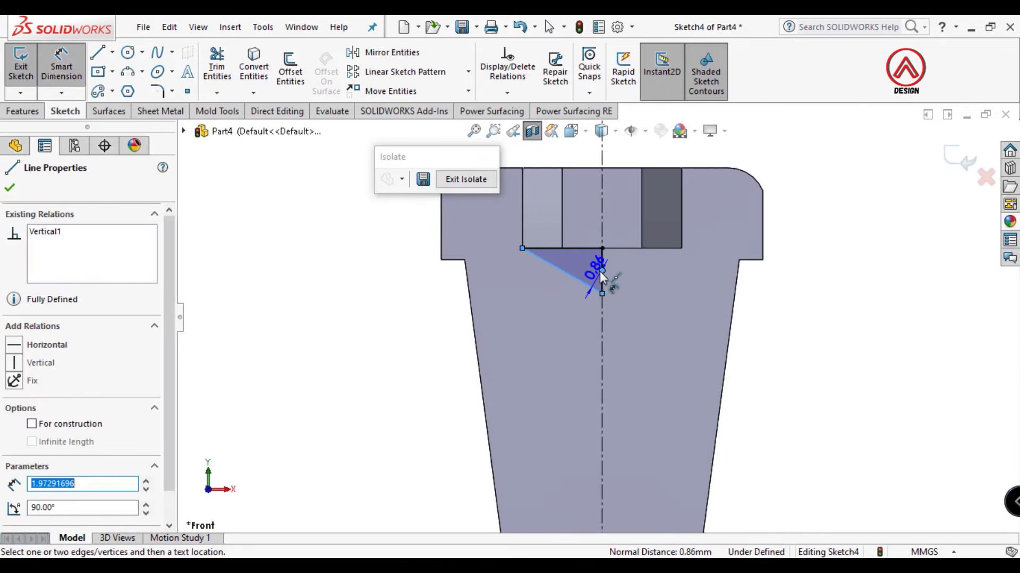
key("Escape")
left_click(602, 239)
scroll(576, 241, "down", 2)
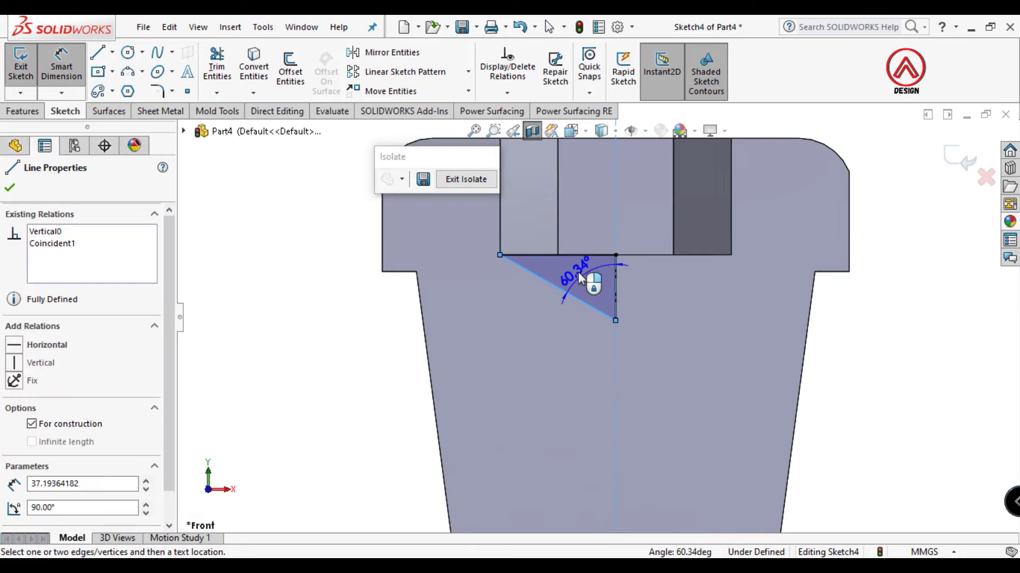
left_click(582, 279)
type("60")
key("Return")
left_click(889, 367)
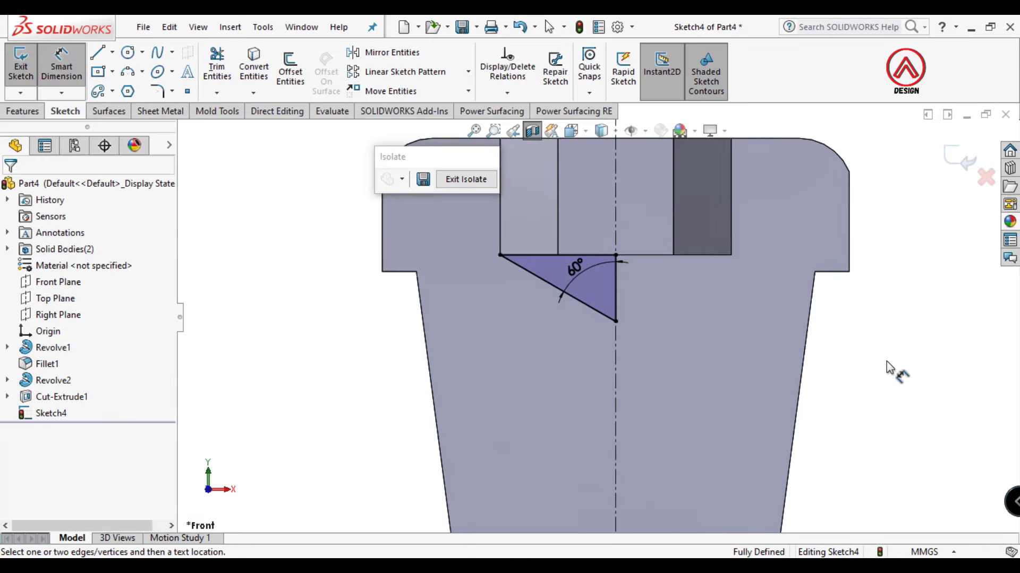
scroll(608, 265, "up", 5)
scroll(544, 264, "down", 4)
Draw the upper triangle from the socket's top-left corner to the axis and head top.
left_click(98, 53)
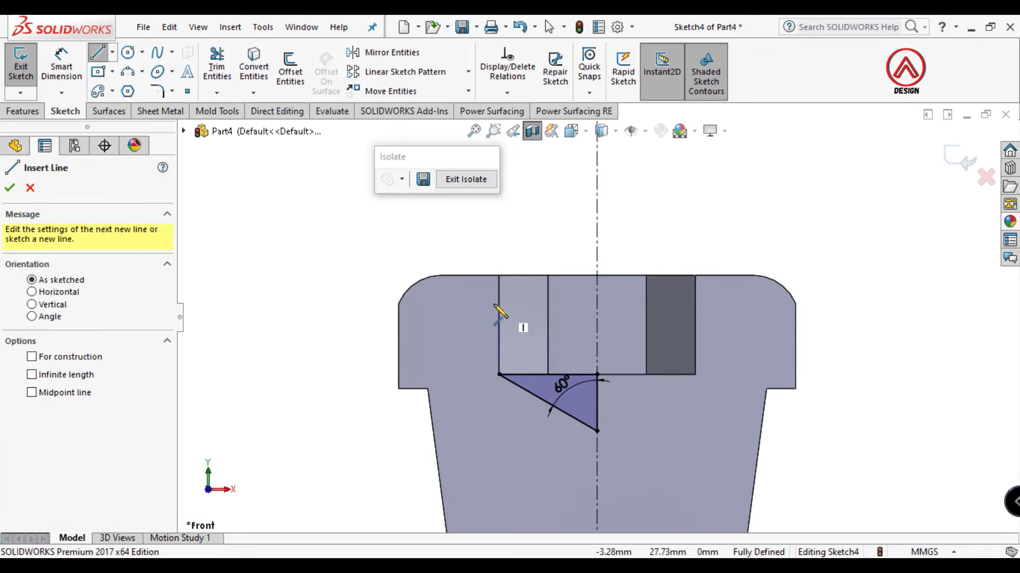
left_click(499, 277)
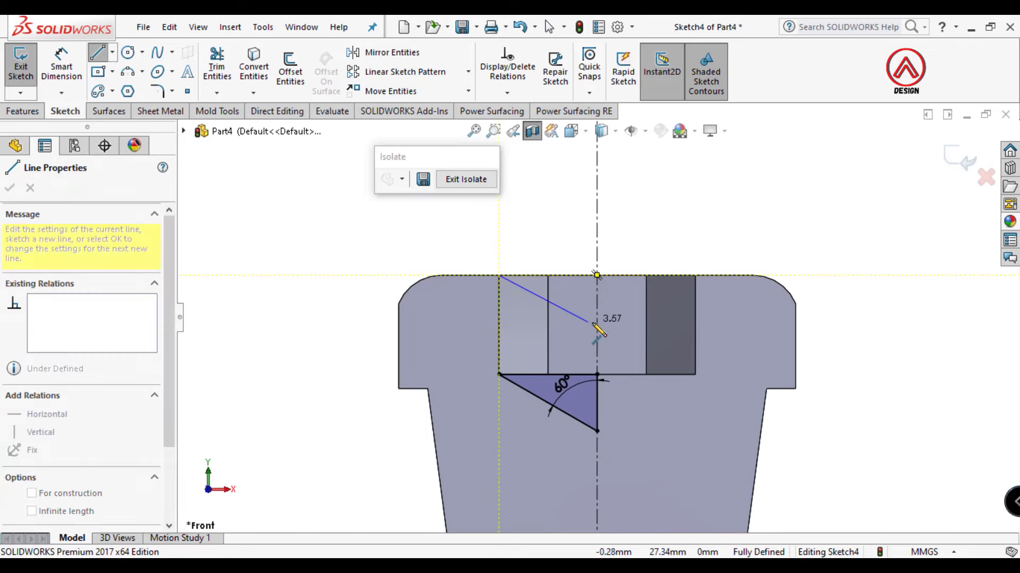
left_click(597, 318)
left_click(596, 275)
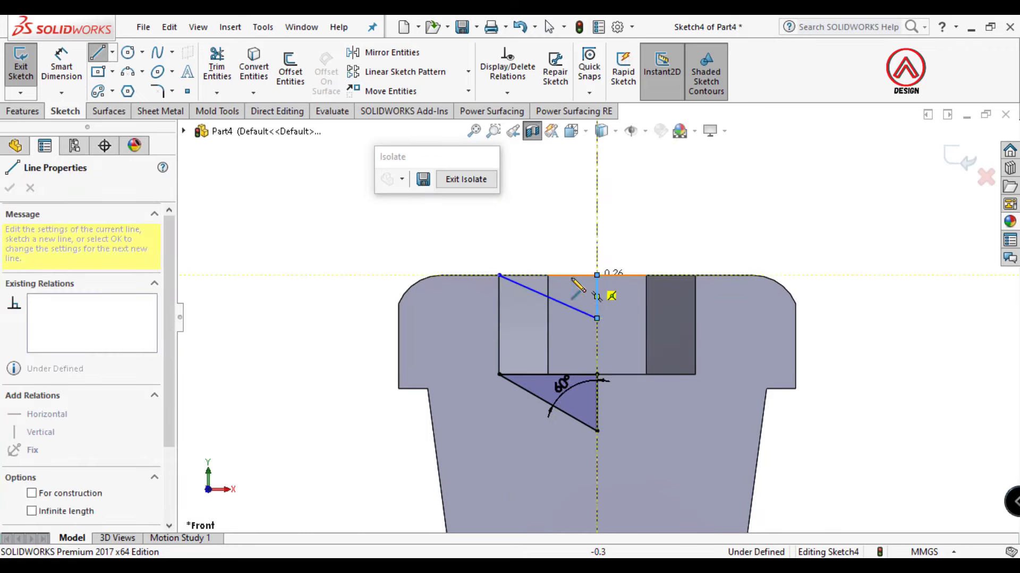
left_click(499, 277)
key("Escape")
scroll(502, 290, "down", 2)
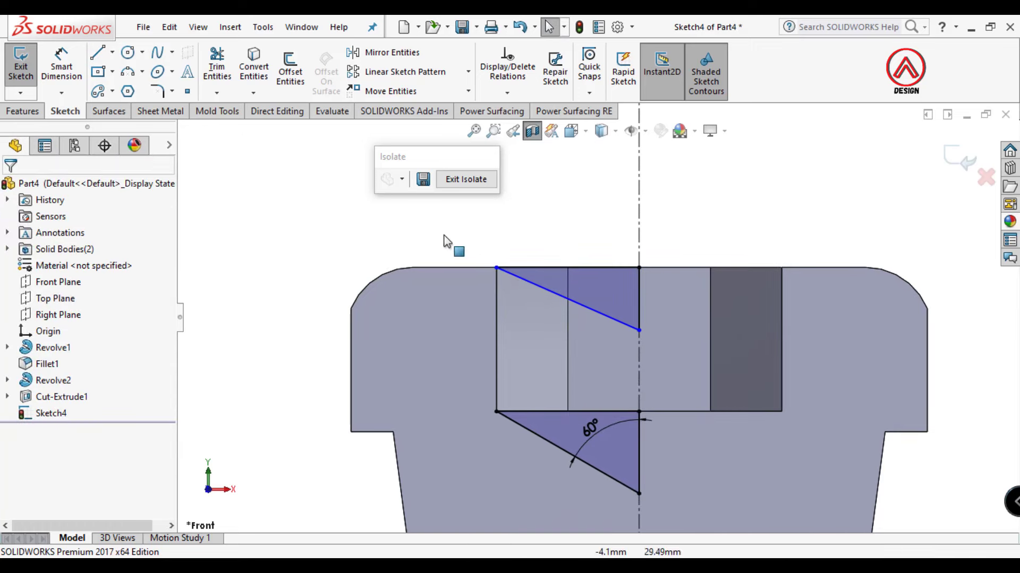
Attach the upper triangle's corner to the head's top edge, then return to front view.
middle_click_drag(467, 238, 492, 274)
left_click(492, 274)
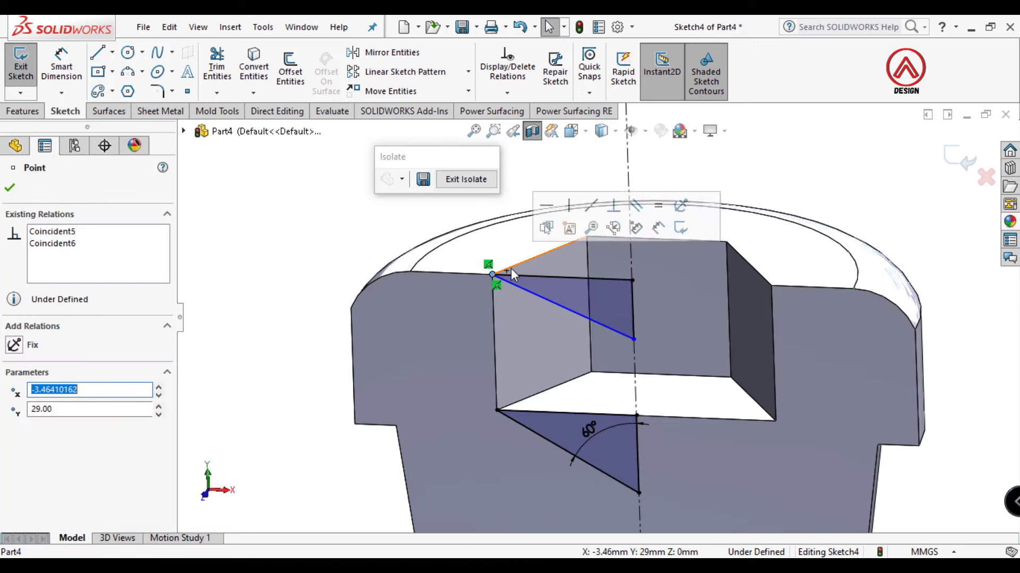
left_click(600, 202)
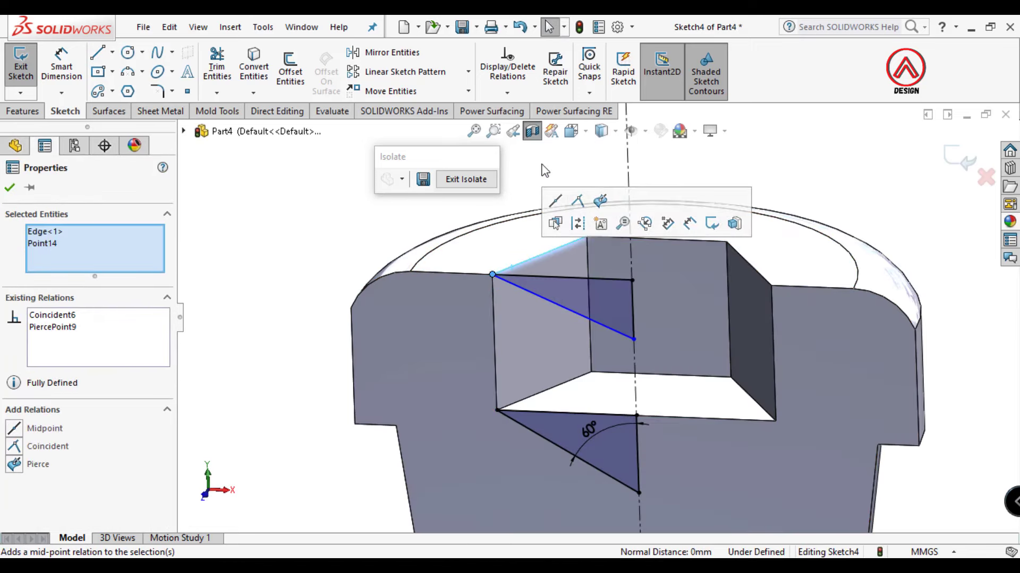
key("Escape")
left_click(569, 137)
left_click(636, 195)
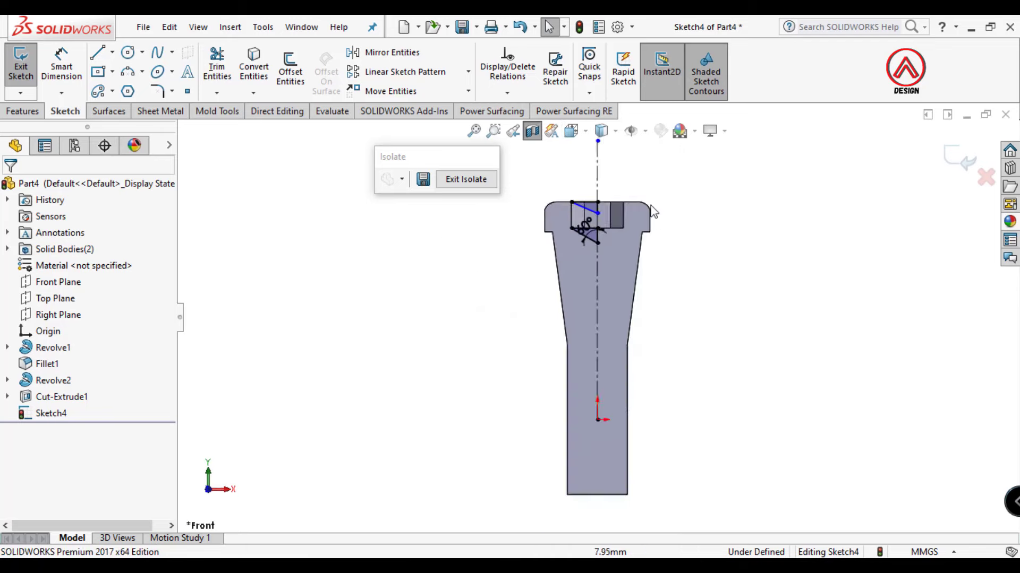
scroll(589, 175, "up", 3)
Dimension the upper triangle's diagonal at 60° to the centre axis.
left_click(579, 298)
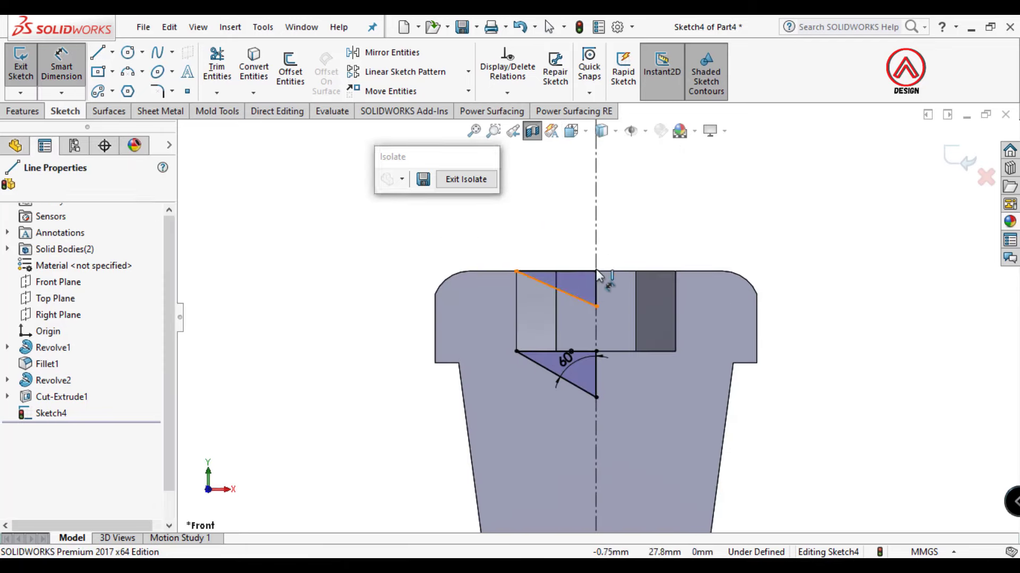
left_click(596, 269)
left_click(576, 261)
type("60")
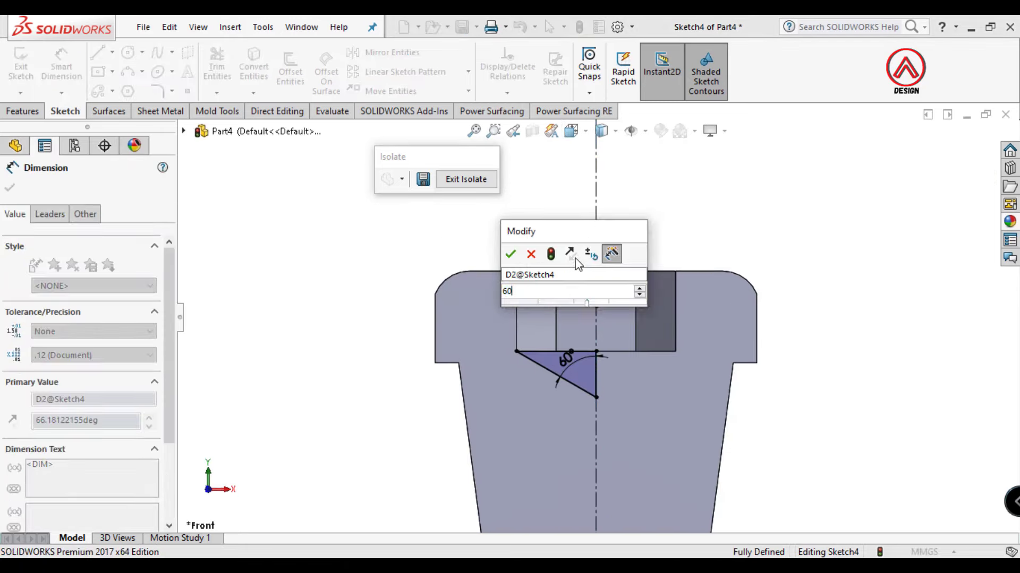
key("Return")
key("Escape")
Revolve-cut Sketch4's triangles 360° around the centerline as Cut-Revolve1.
left_click(22, 111)
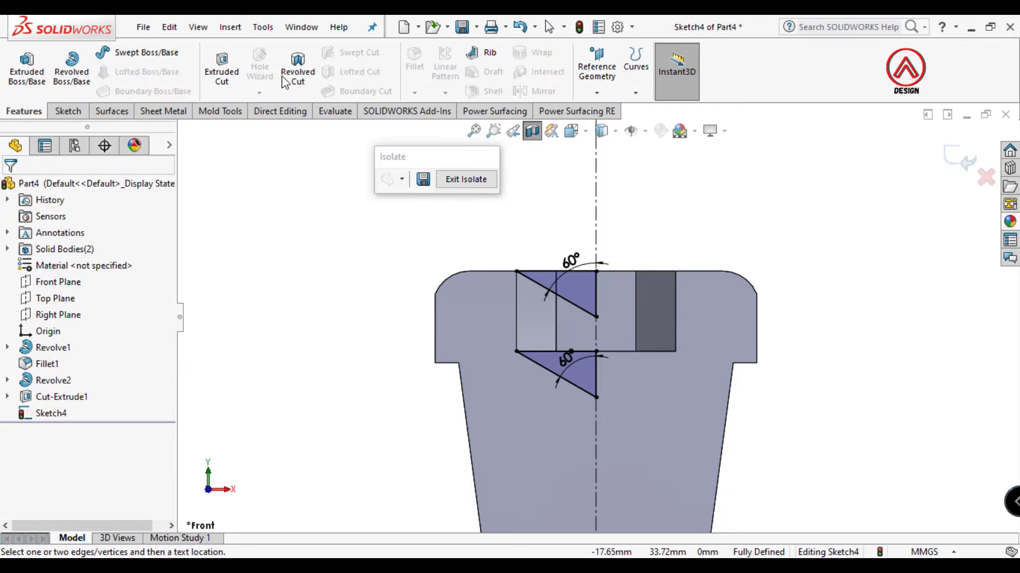
left_click(297, 72)
middle_click_drag(579, 375, 571, 371)
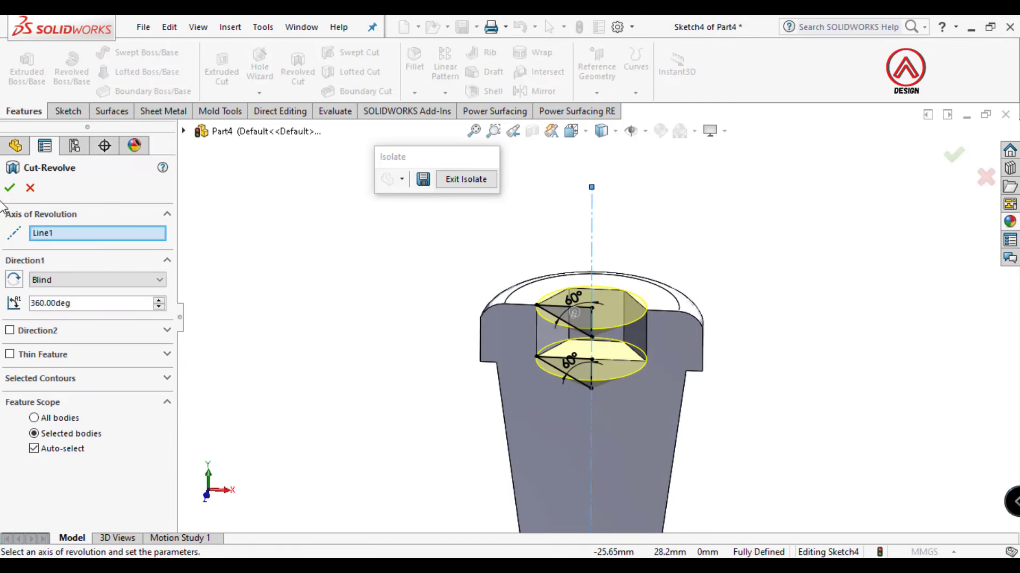
left_click(9, 188)
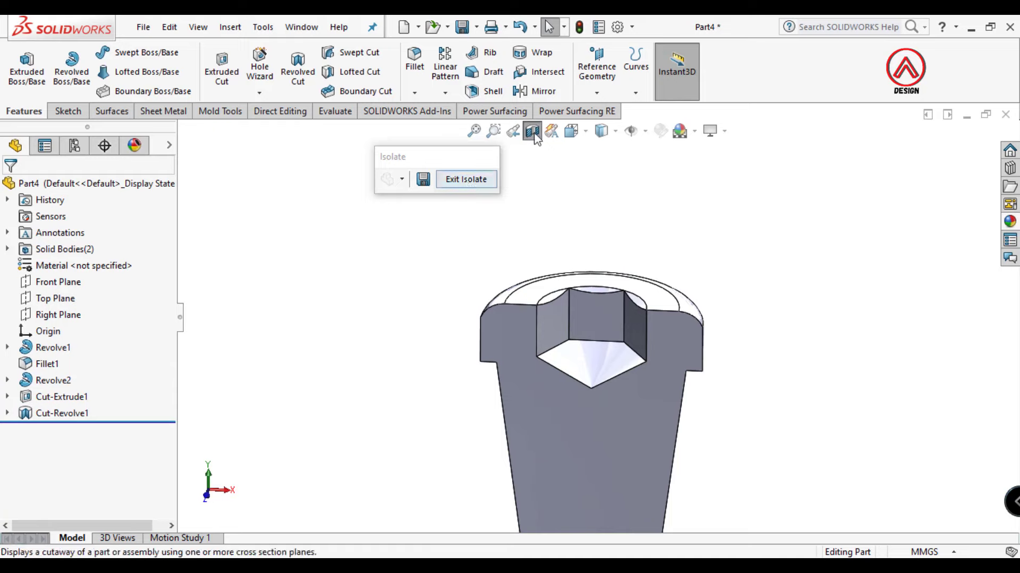
middle_click_drag(671, 222, 600, 345)
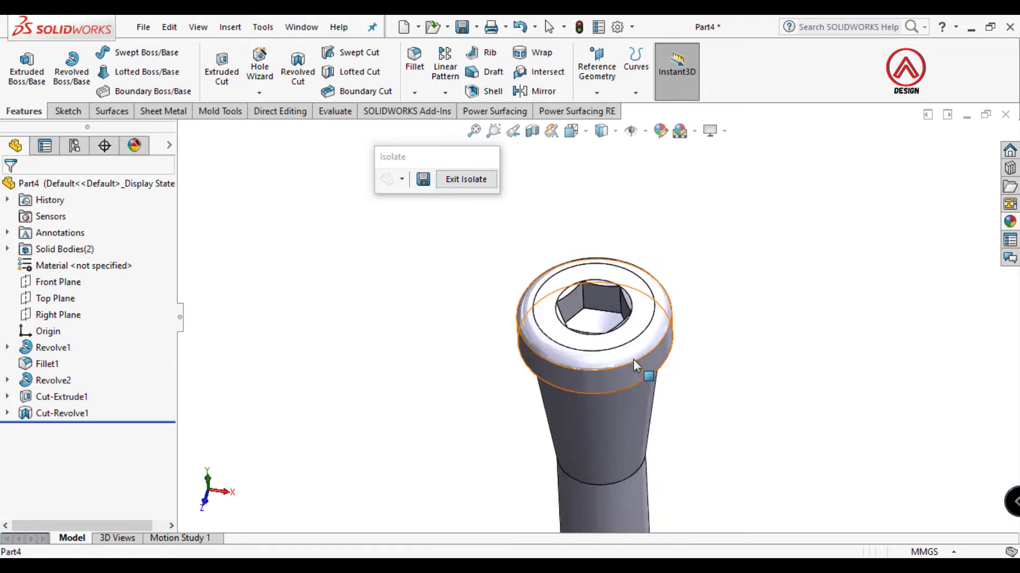
scroll(601, 345, "down", 2)
scroll(600, 345, "down", 1)
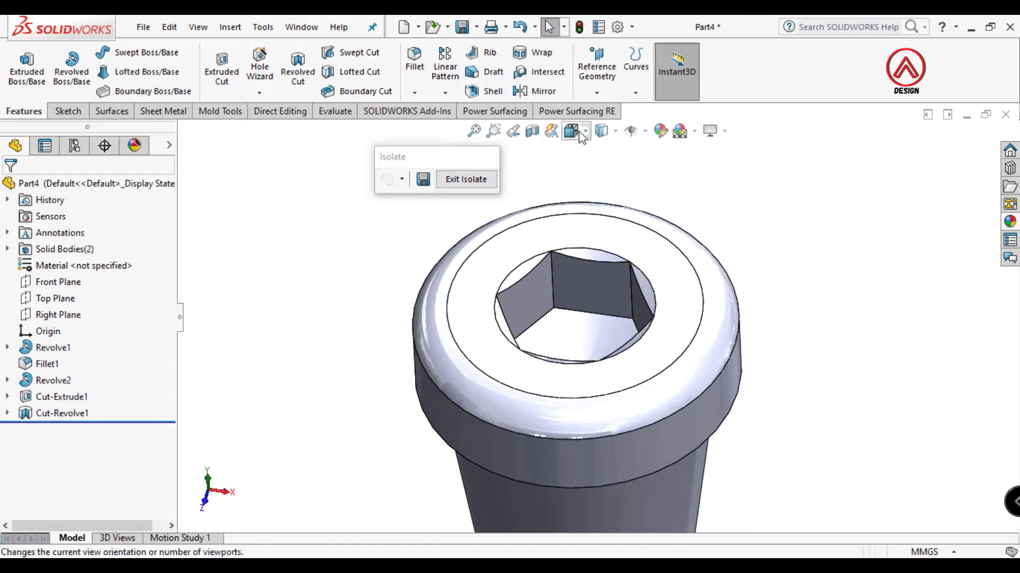
Switch the display style to Hidden Lines Visible and view the pin side-on.
left_click(615, 131)
left_click(603, 208)
mouse_move(619, 346)
middle_mouse_down()
mouse_move(611, 223)
mouse_move(536, 350)
middle_mouse_up()
scroll(531, 355, "down", 2)
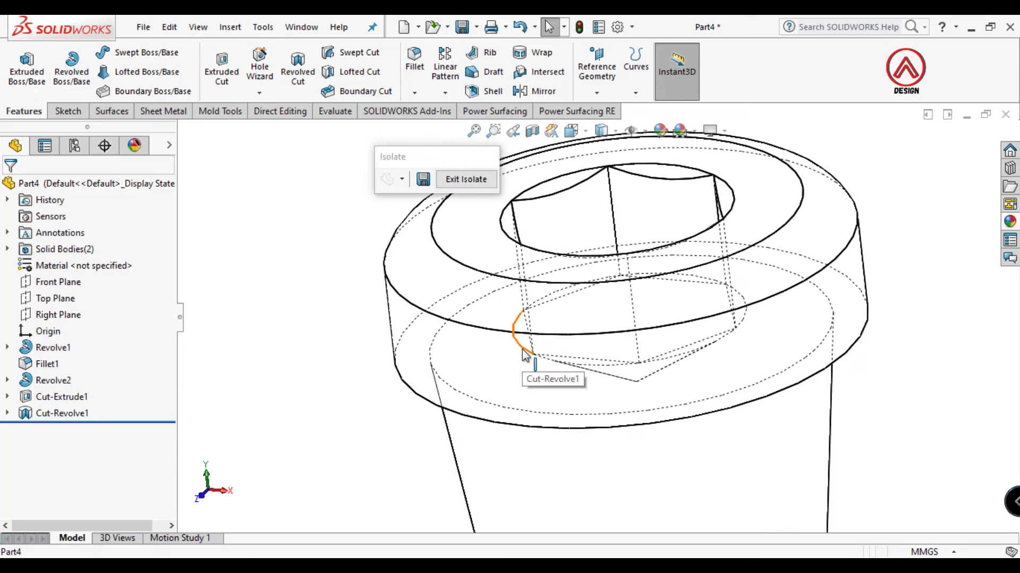
Create reference plane Plane1 on the pin head's round edge.
left_click(525, 354)
left_click(597, 68)
left_click(610, 107)
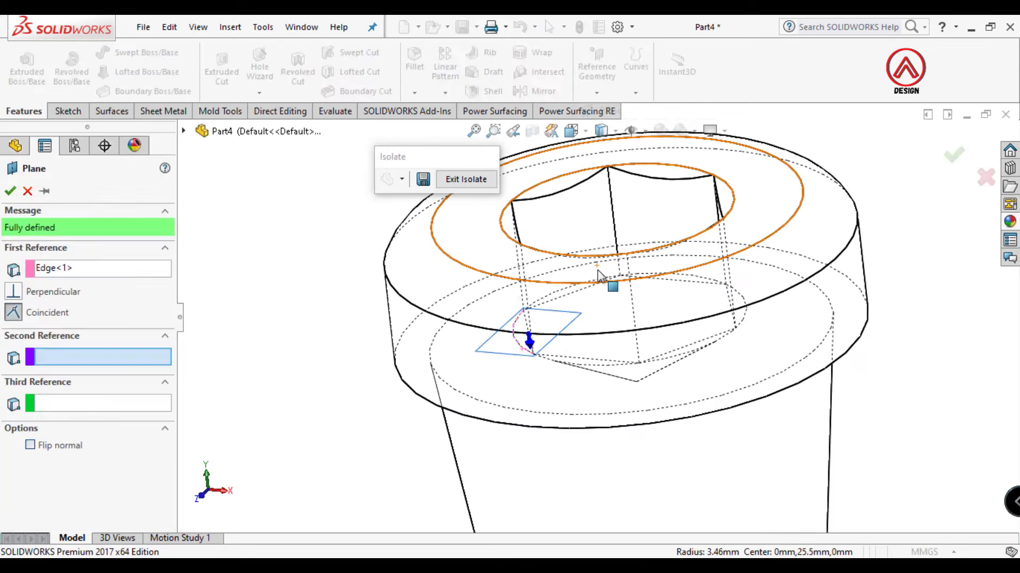
left_click(10, 192)
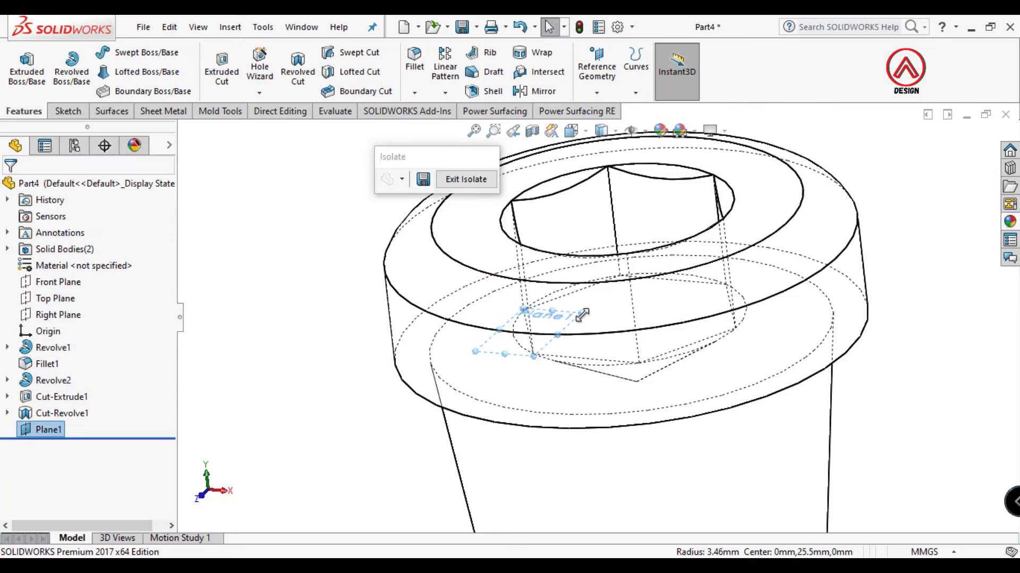
Select Plane1 as the plane for the next sketch.
left_click(804, 274)
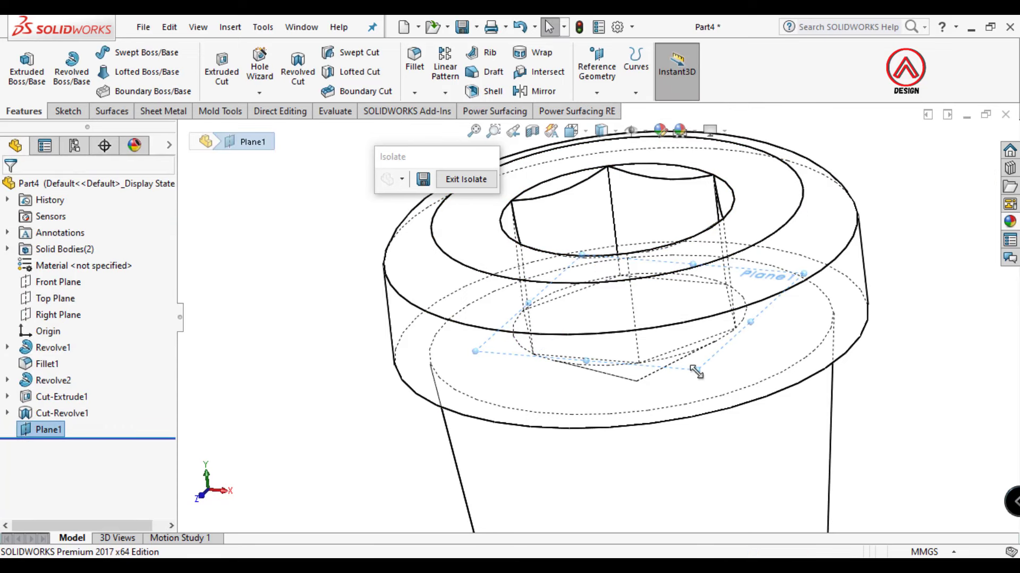
scroll(597, 304, "up", 2)
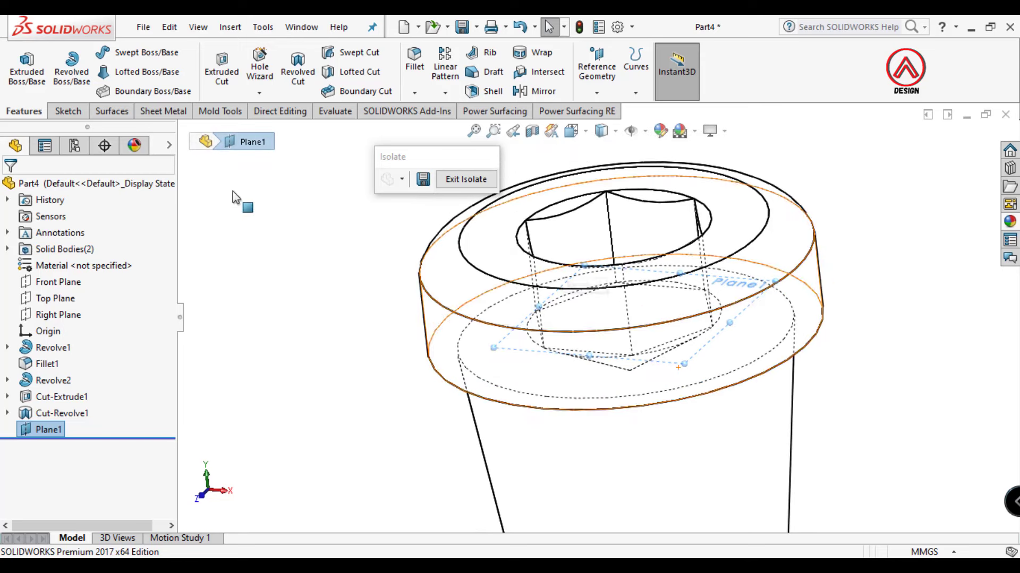
left_click(66, 111)
Start a sketch on Plane1 and convert Sketch3's hexagon outline into it.
left_click(23, 78)
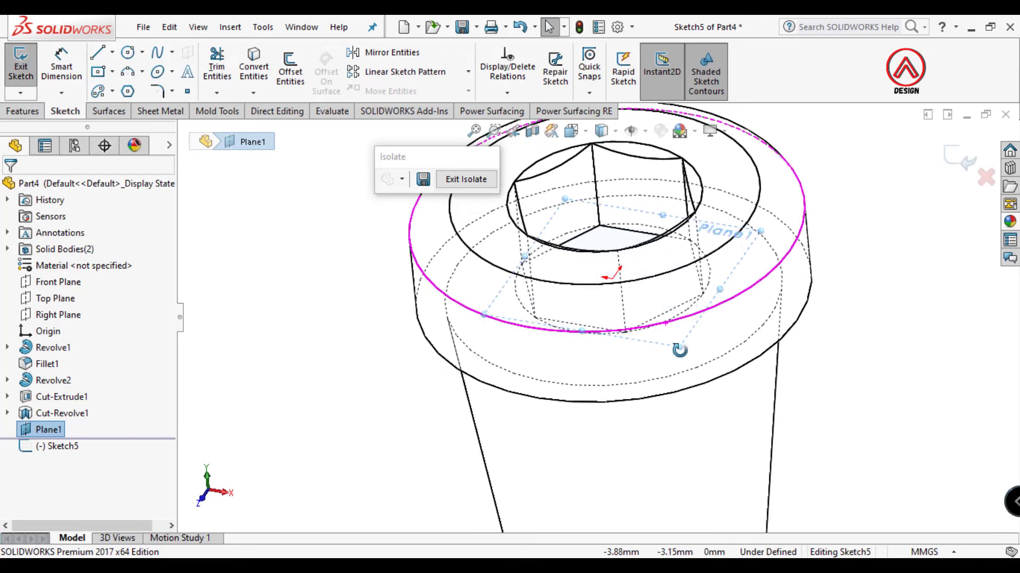
left_click(7, 397)
left_click(49, 415)
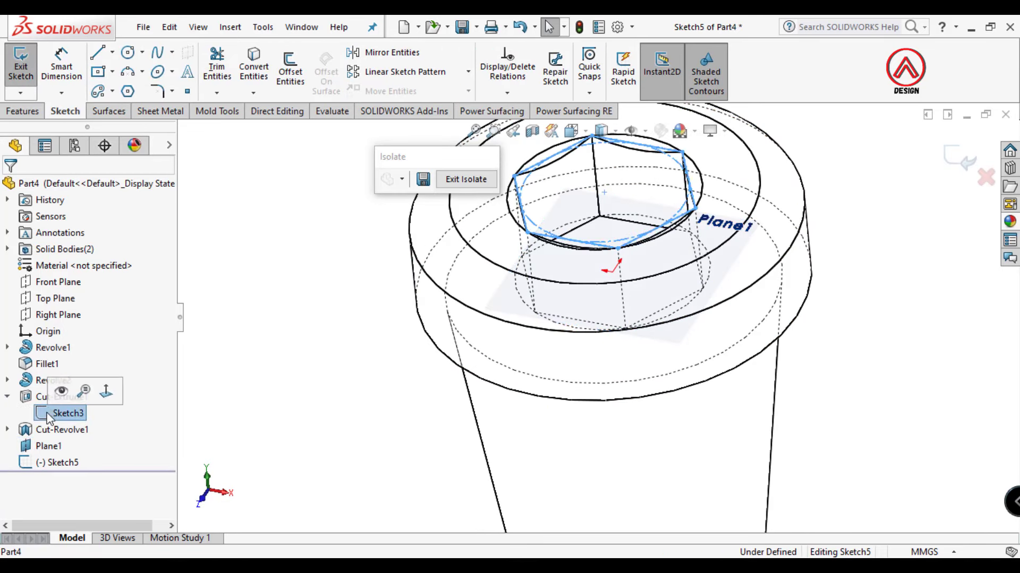
left_click(313, 353)
scroll(584, 239, "down", 2)
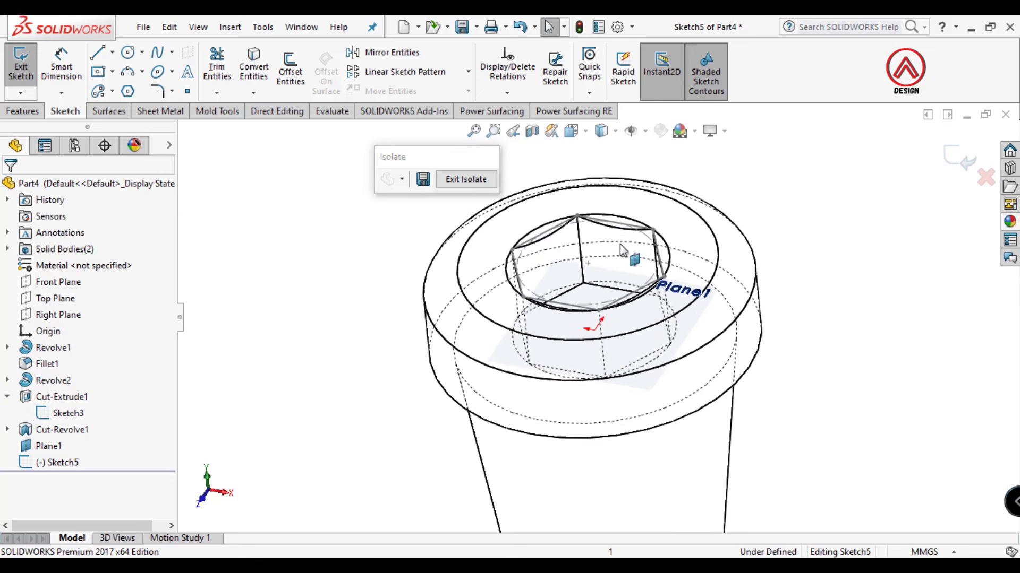
left_click(262, 69)
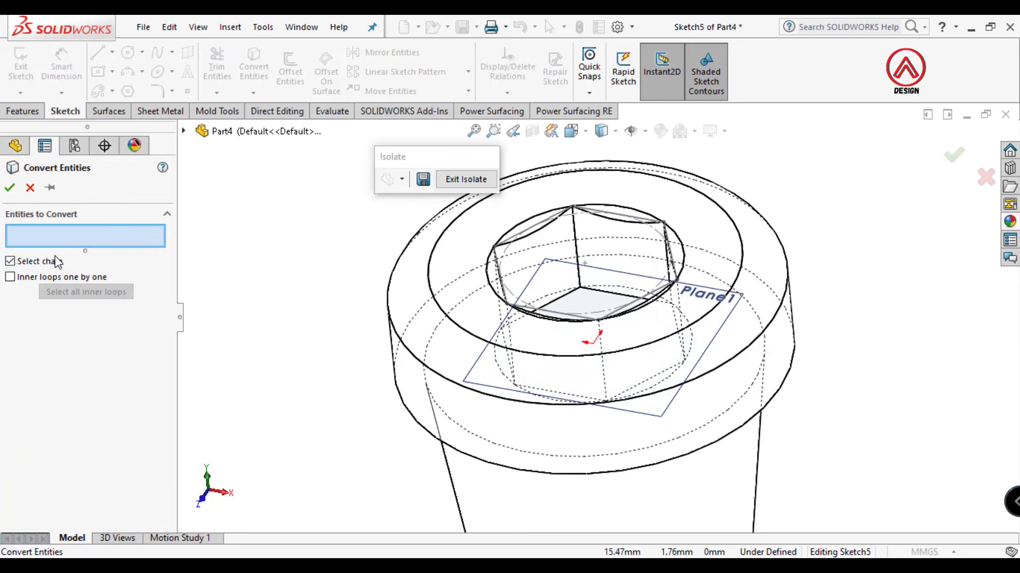
left_click(523, 239)
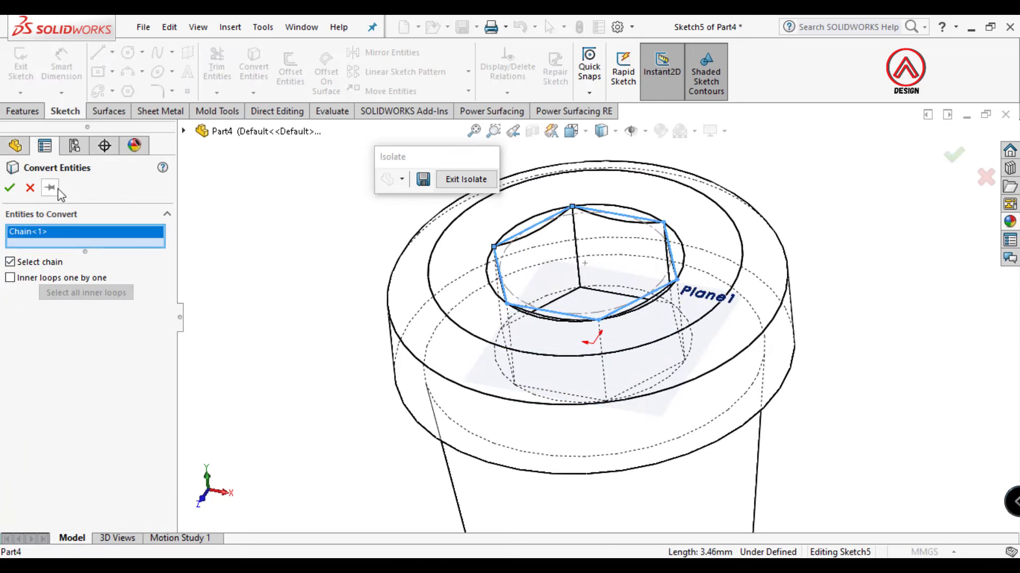
left_click(10, 187)
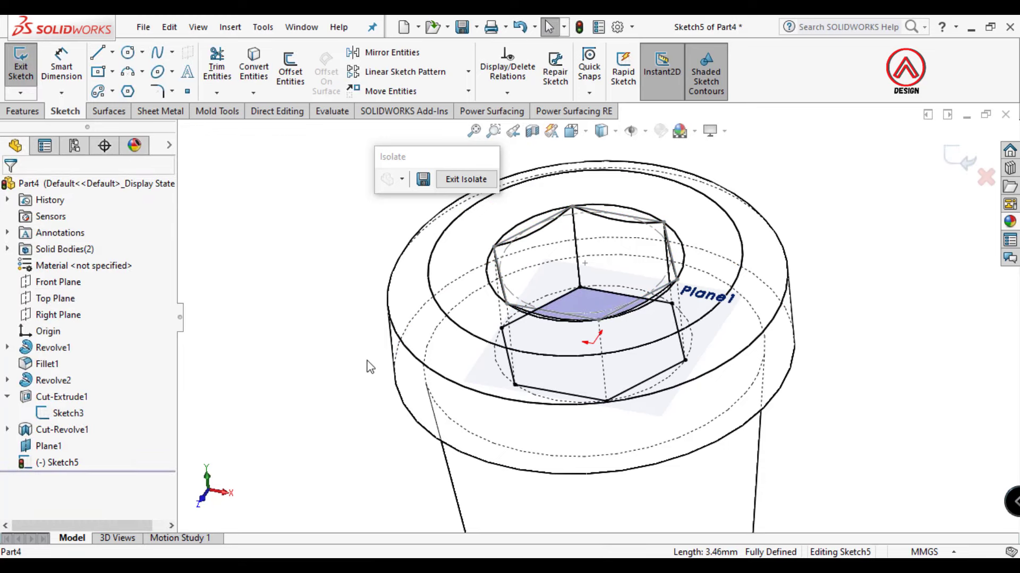
Draw a circle centred on the hexagon and dimension it to 8.5 mm diameter.
left_click(125, 55)
left_click(593, 344)
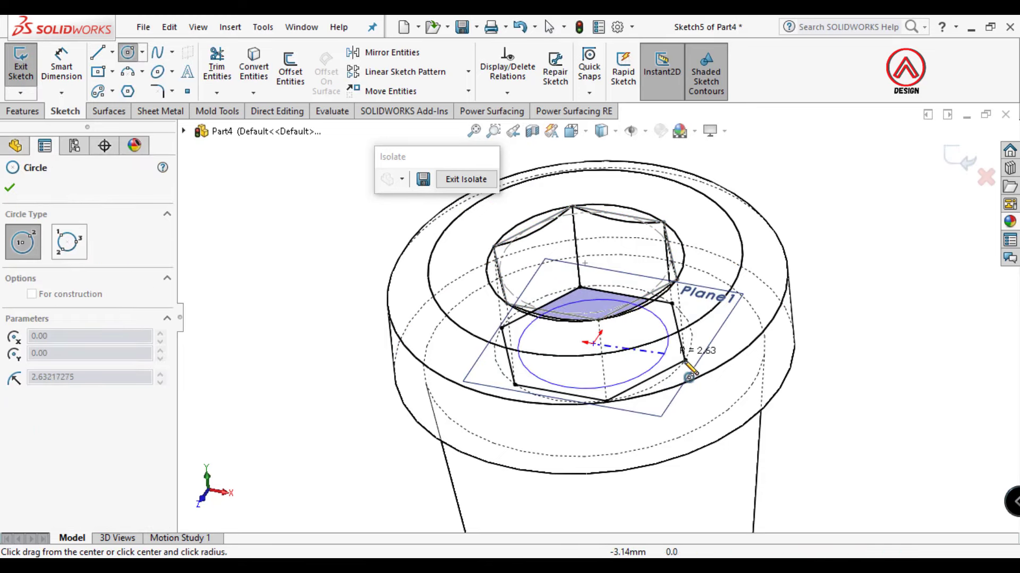
left_click(712, 387)
middle_click_drag(587, 337, 600, 371)
left_click(61, 66)
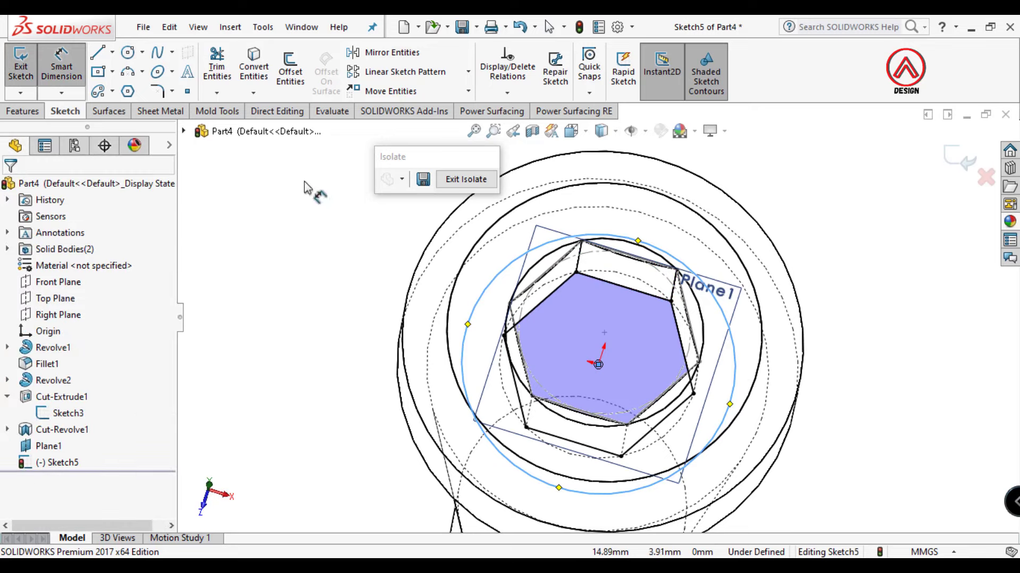
left_click(732, 329)
left_click(844, 231)
type("8")
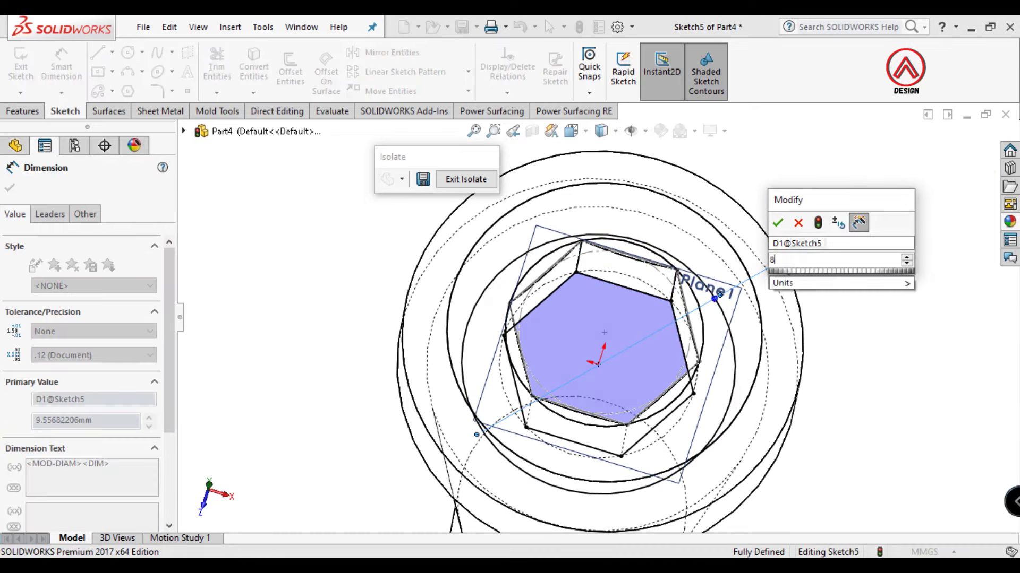
type(".5")
key("Return")
key("ctrl+7")
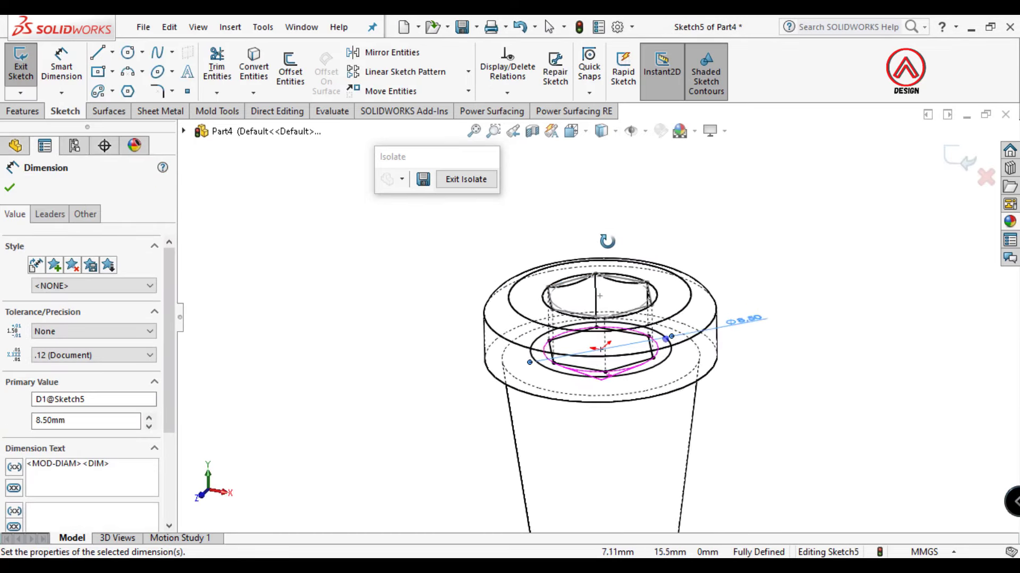
left_click(45, 111)
Extrude Sketch5 3.50 mm as Boss-Extrude1.
left_click(30, 72)
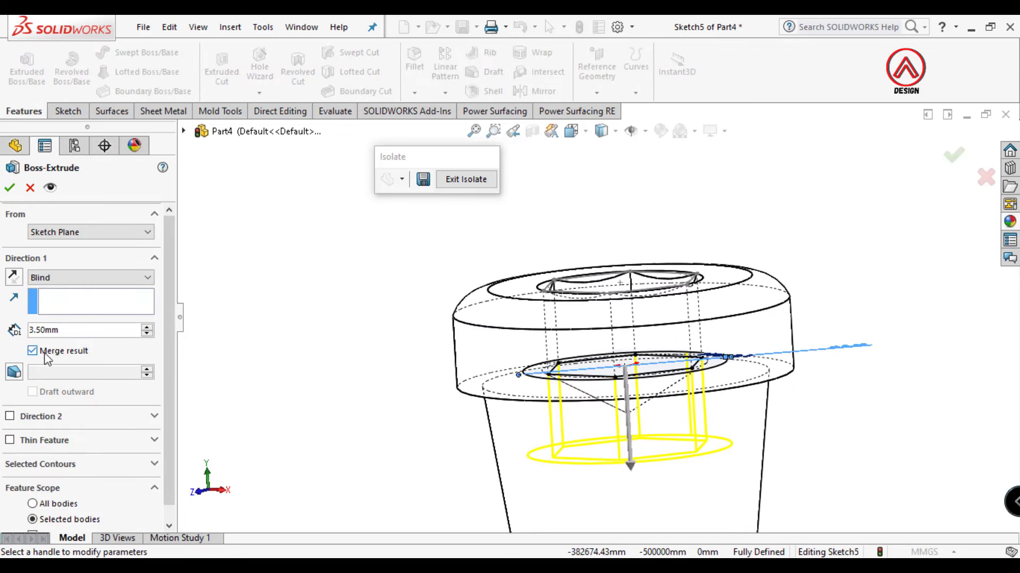
mouse_move(518, 433)
middle_mouse_down()
mouse_move(525, 403)
mouse_move(228, 285)
middle_mouse_up()
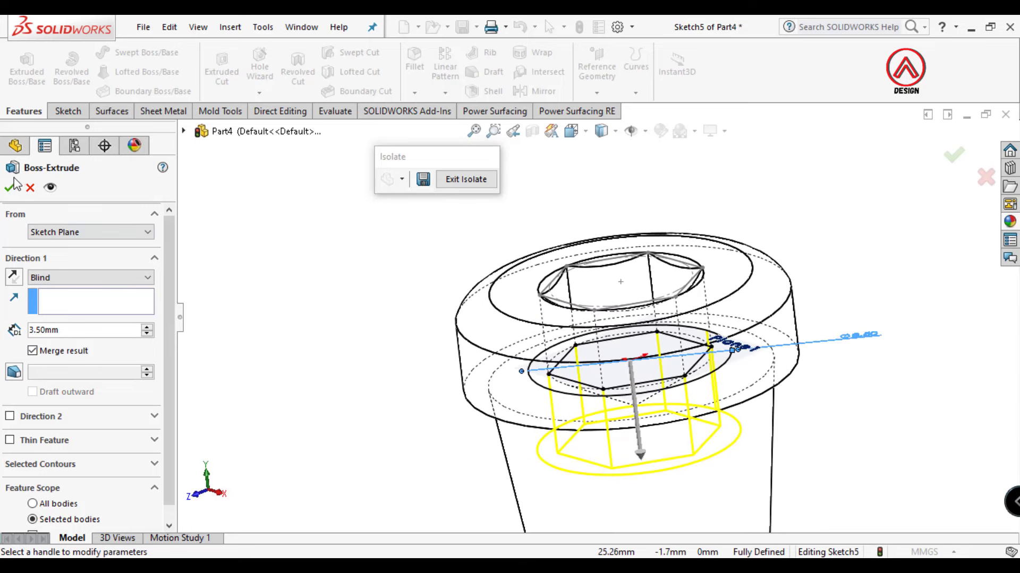
key("Return")
middle_click_drag(573, 368, 489, 210)
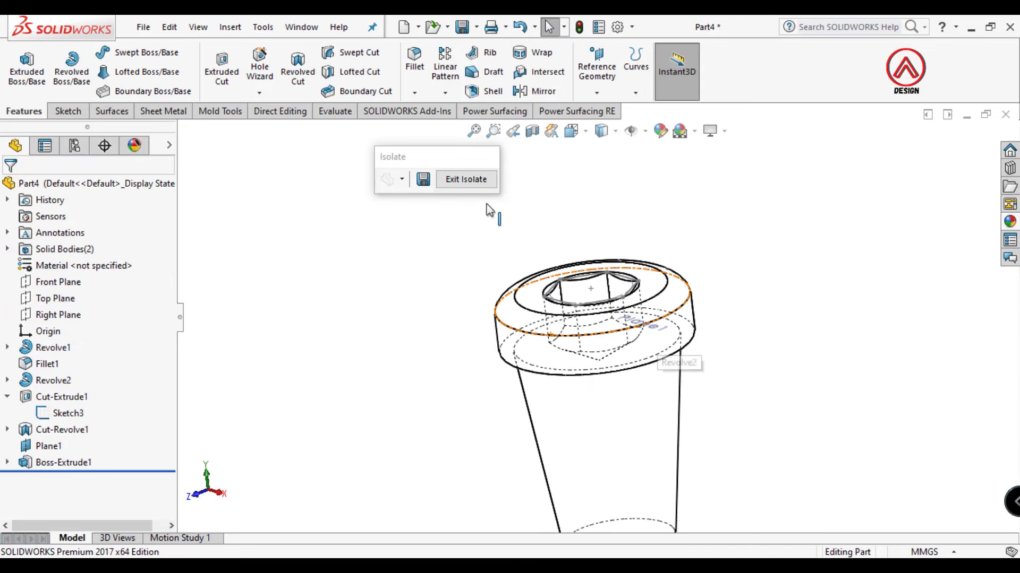
Show all bodies again with the yellow sleeve, displayed Shaded With Edges.
left_click(96, 423)
left_click(75, 392)
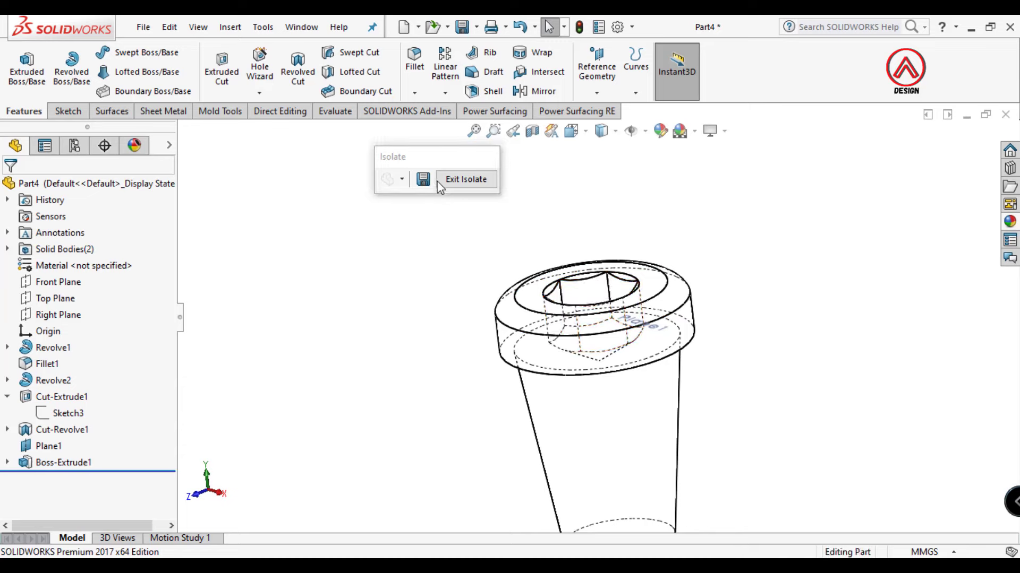
left_click(467, 179)
left_click(615, 131)
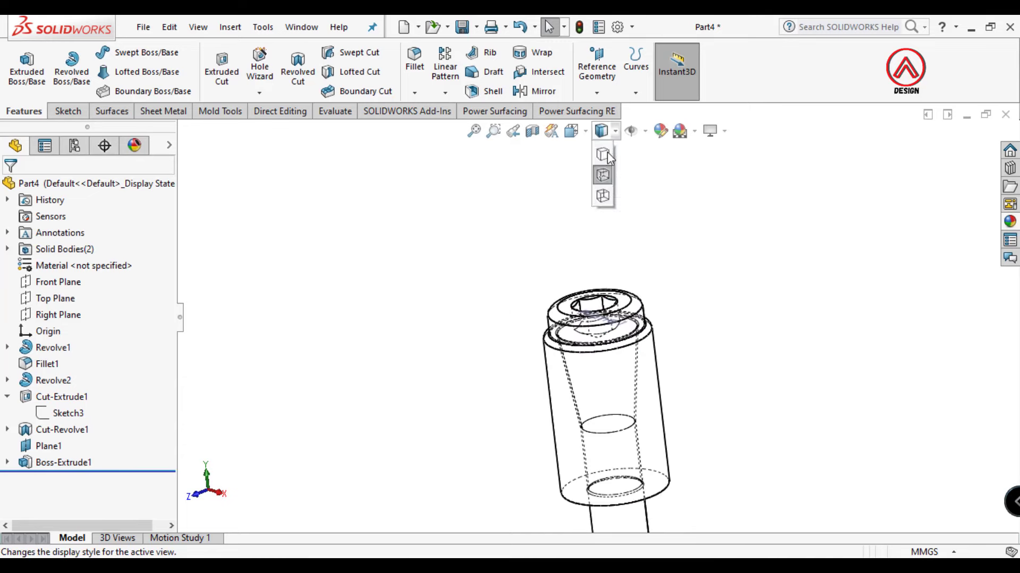
left_click(604, 147)
scroll(629, 319, "down", 2)
right_click(626, 335)
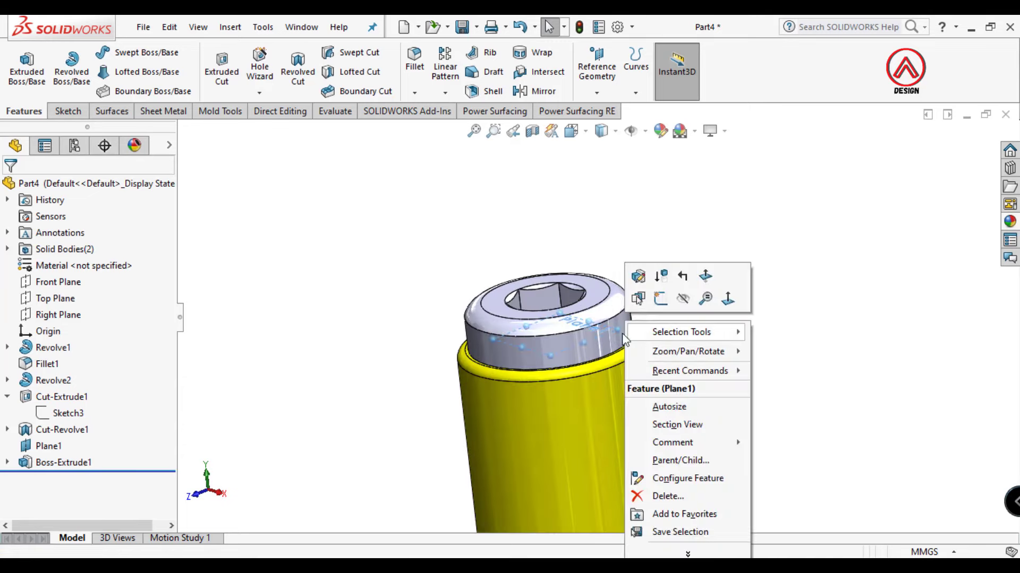
middle_click_drag(808, 227, 587, 353)
Isolate the pin body via a head edge, hiding the yellow sleeve.
scroll(558, 367, "down", 2)
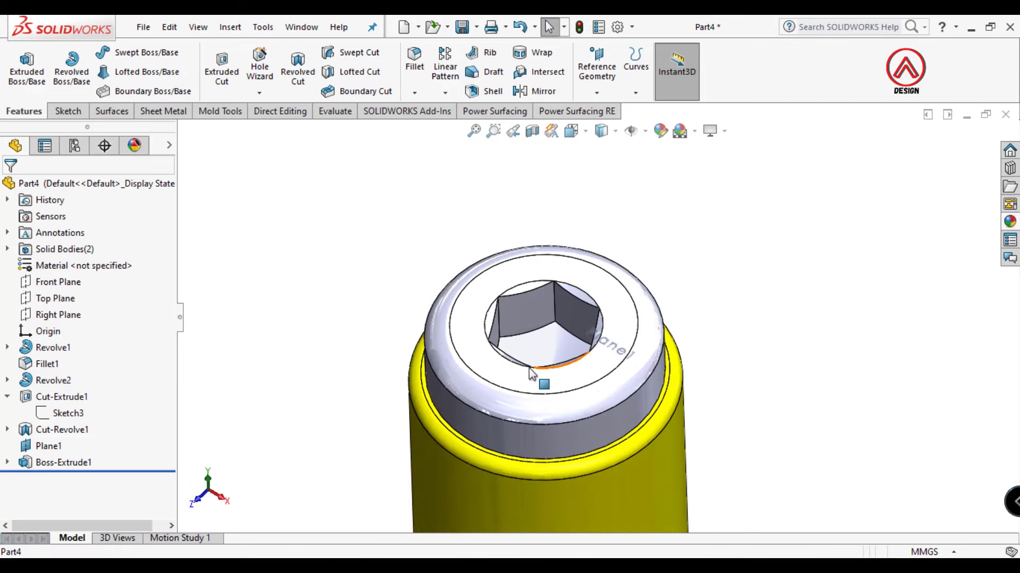
left_click(640, 374)
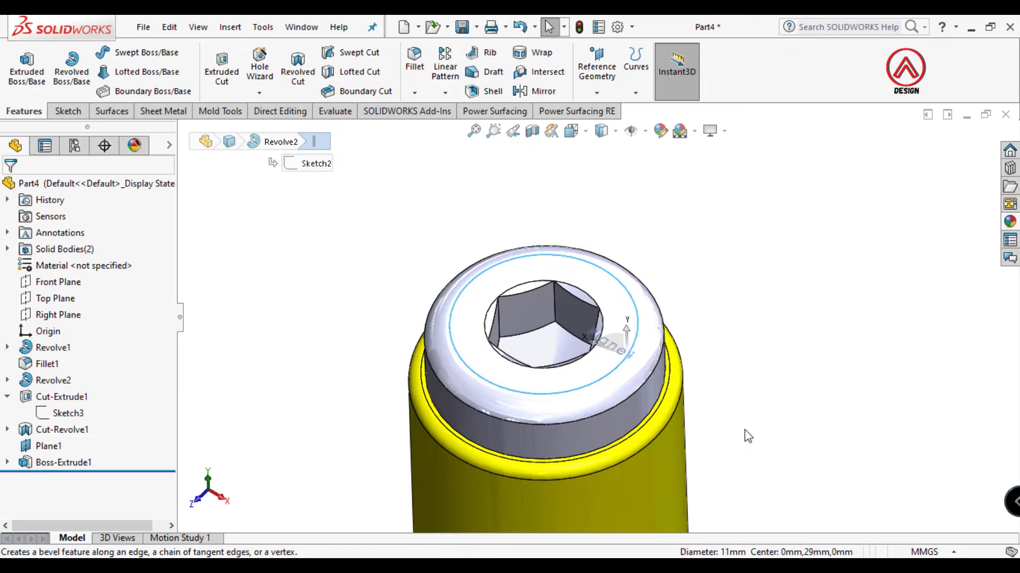
right_click(645, 407)
left_click(685, 515)
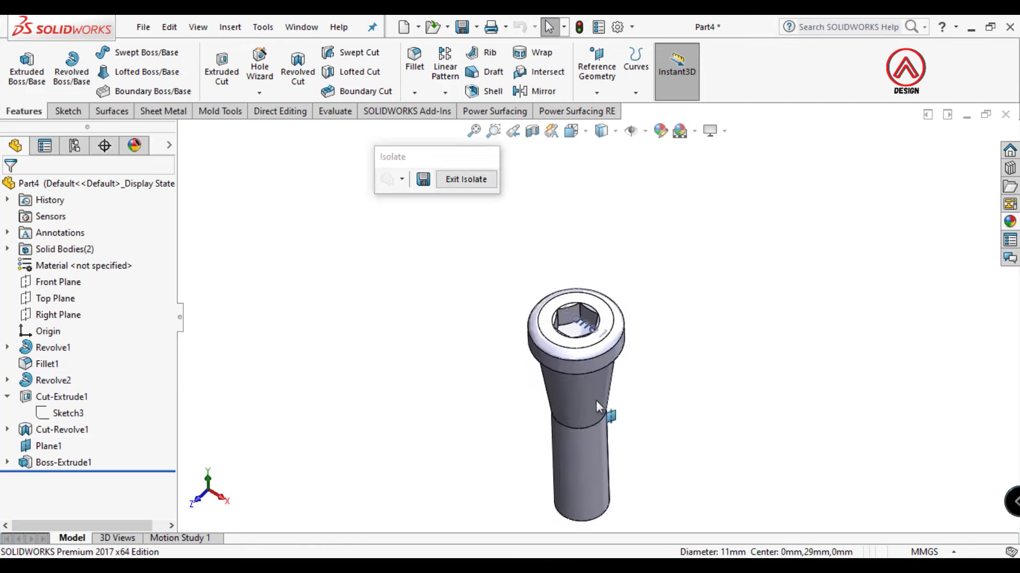
middle_click_drag(603, 409, 571, 325)
Discard the accidental sketch on Plane1 and hide Plane1.
left_click(49, 446)
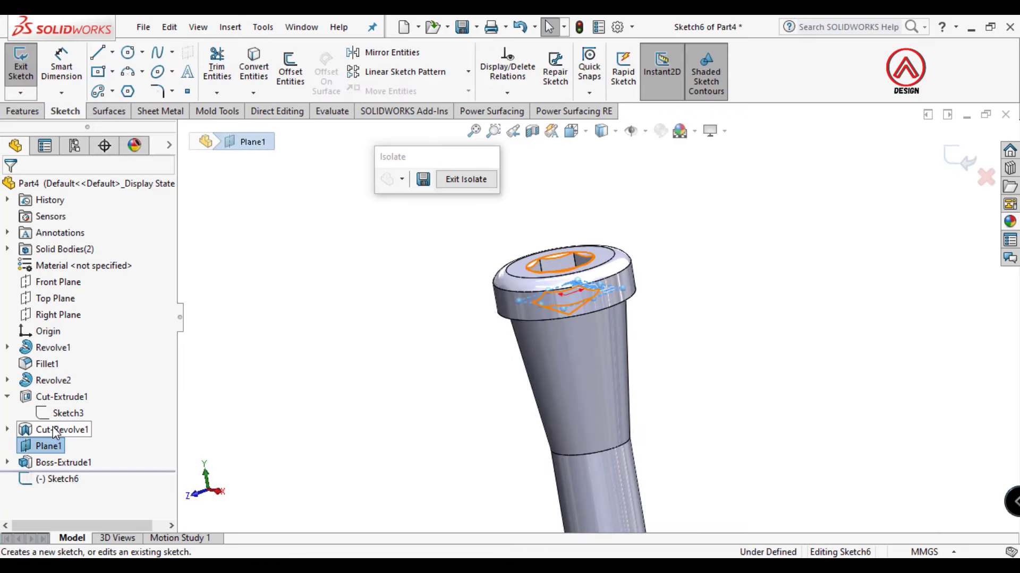
left_click(387, 308)
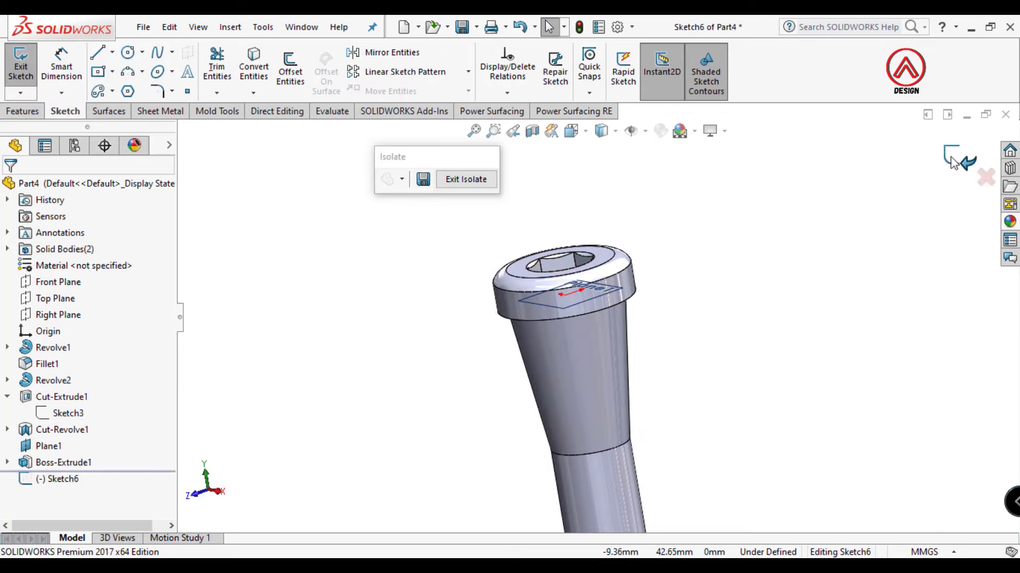
left_click(952, 163)
left_click(82, 428)
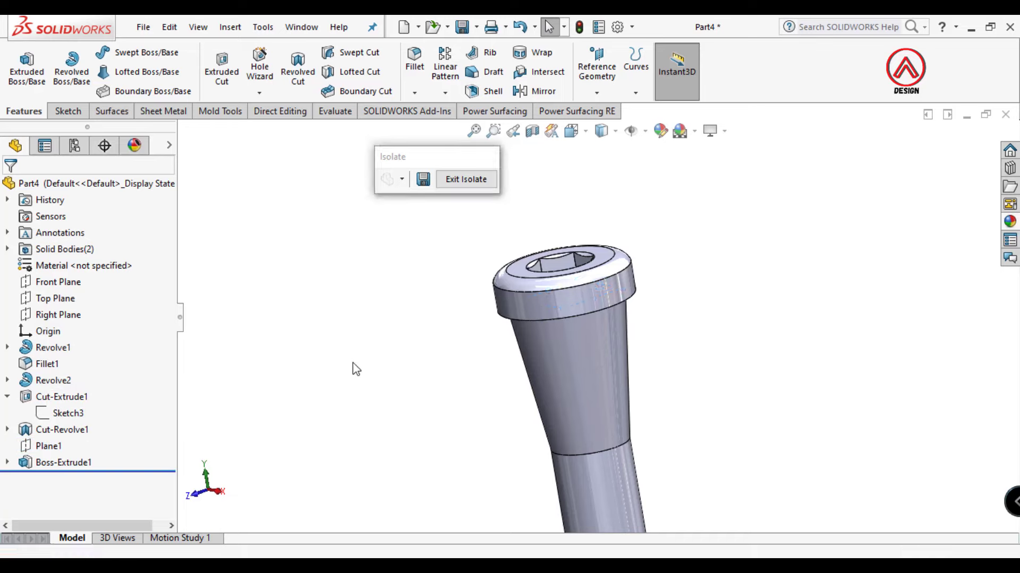
mouse_move(353, 364)
middle_mouse_down()
mouse_move(558, 441)
mouse_move(716, 401)
middle_mouse_up()
Begin a chamfer on the tip's end edge, then cancel it.
scroll(716, 400, "down", 5)
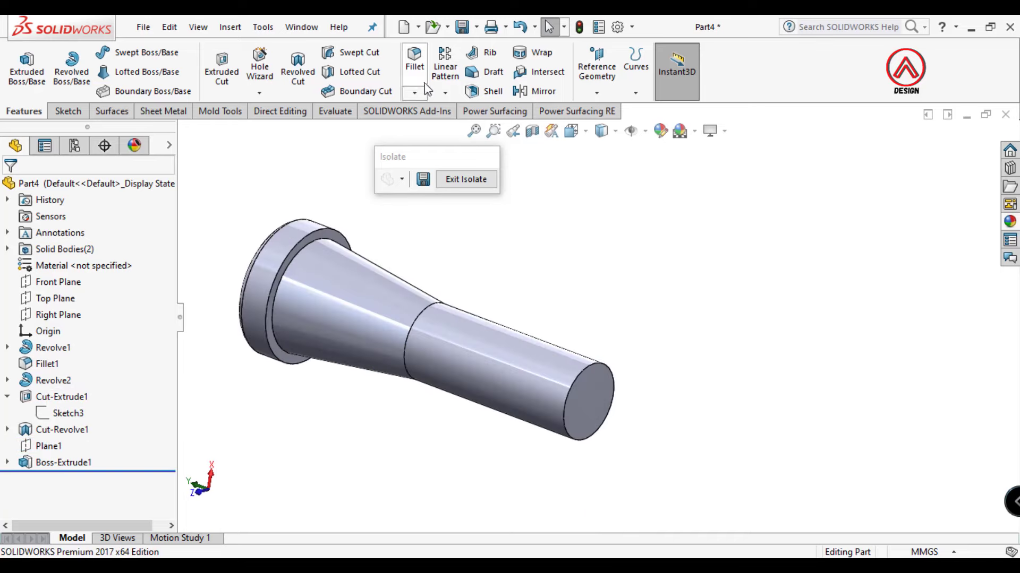
left_click(415, 93)
left_click(428, 125)
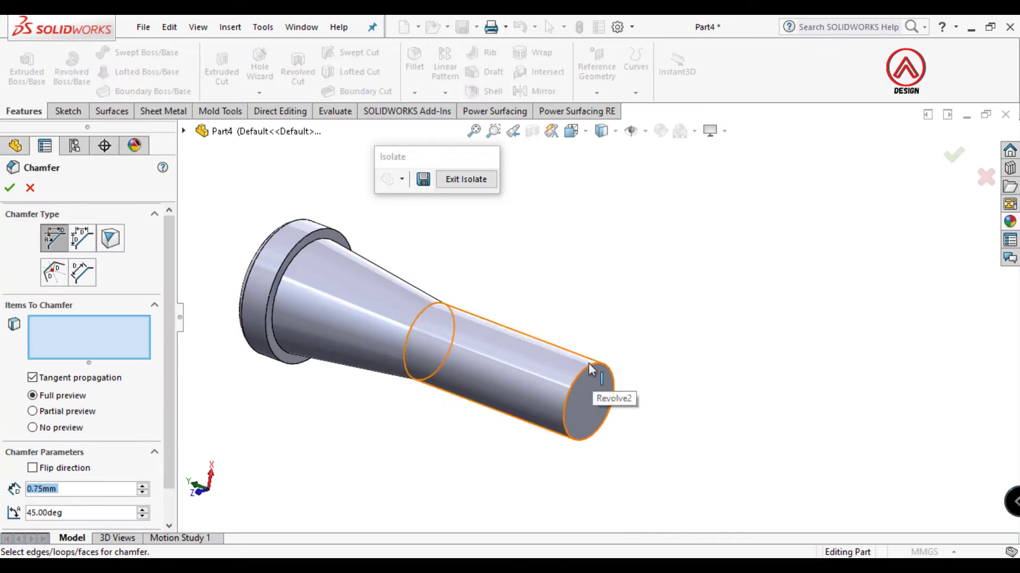
left_click(588, 364)
scroll(591, 365, "down", 3)
key("Escape")
Chamfer the tip's end edge 0.75 mm at 45° as Chamfer1.
left_click(414, 92)
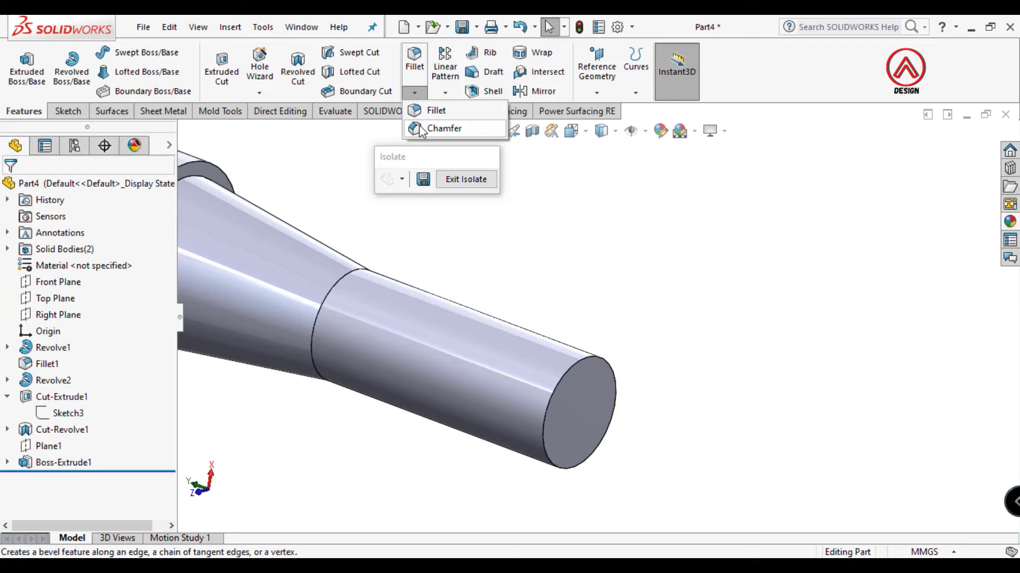
left_click(421, 129)
left_click(581, 362)
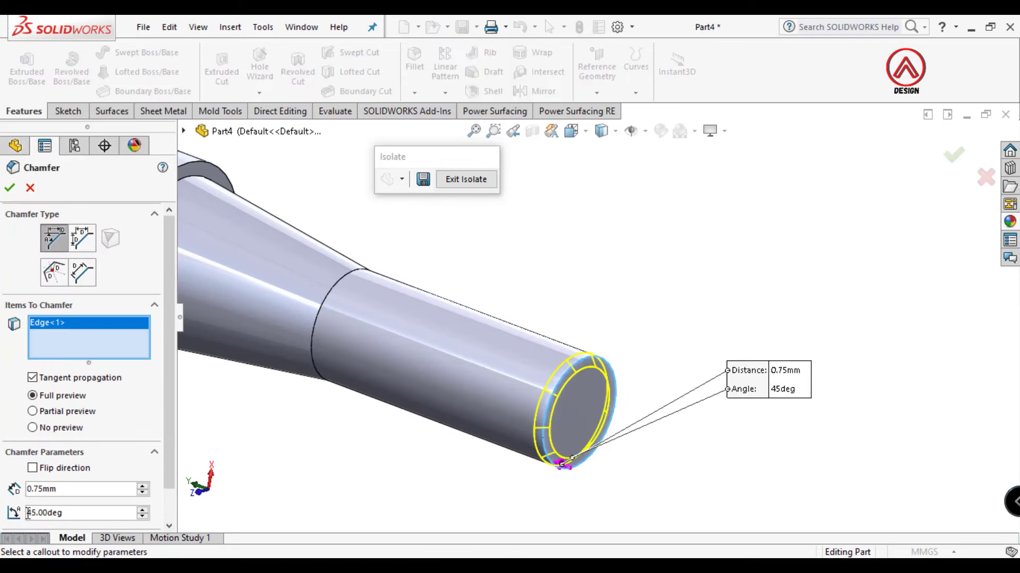
key("Return")
scroll(633, 278, "up", 5)
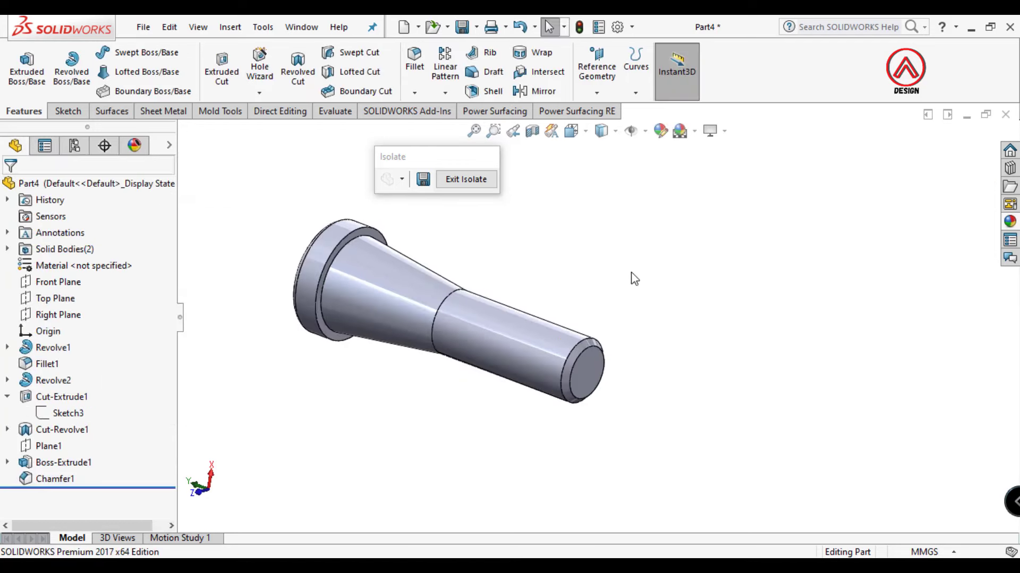
scroll(587, 273, "down", 2)
scroll(603, 320, "down", 2)
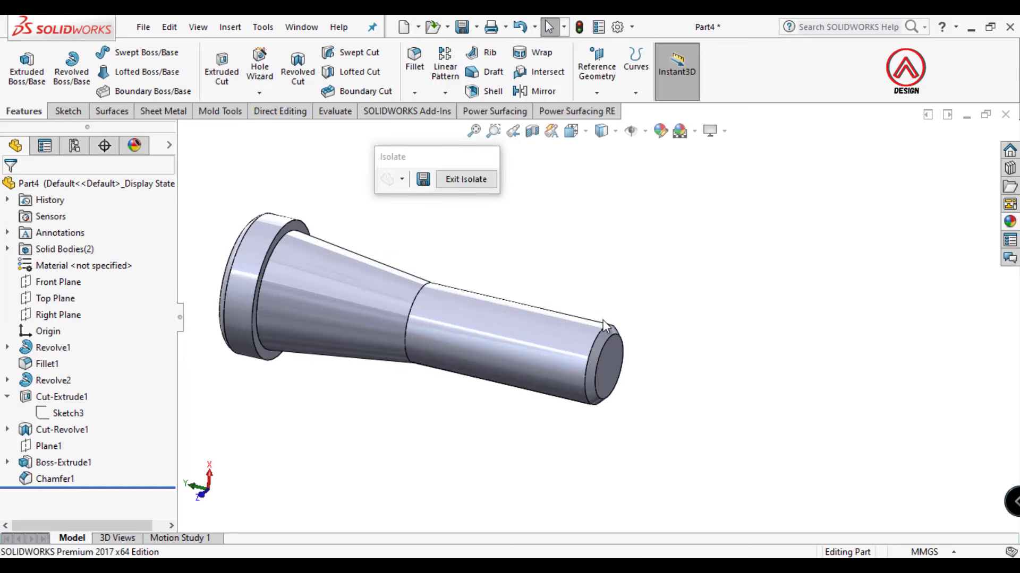
Start a thread on the pin tip's end edge with a reversed 1.50mm offset.
left_click(259, 94)
left_click(266, 146)
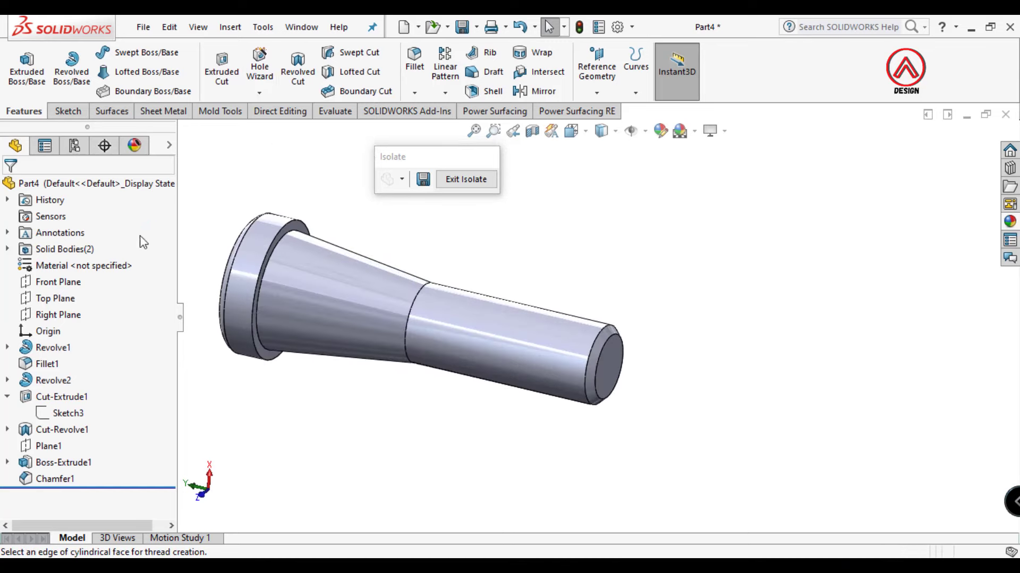
left_click(603, 332)
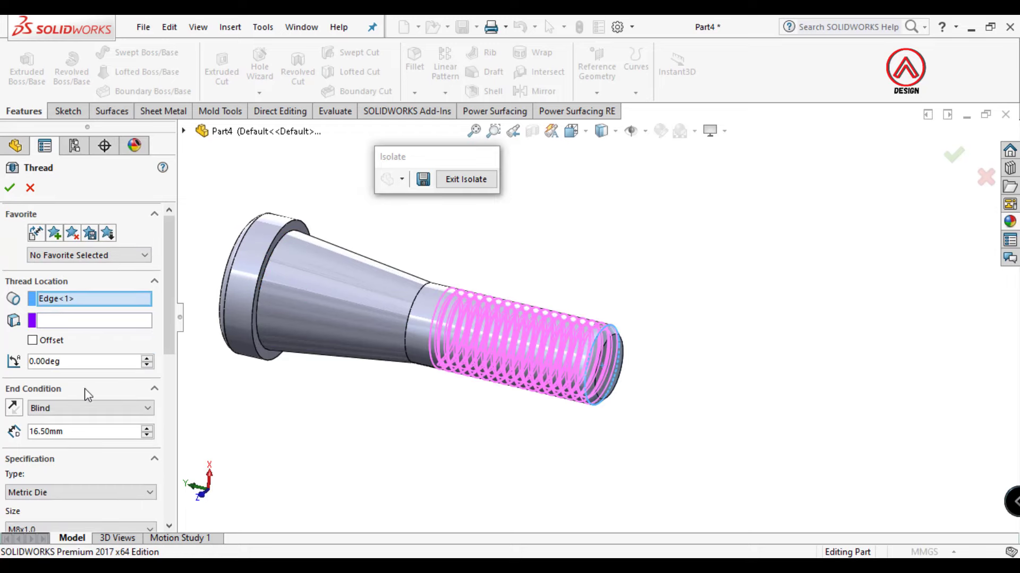
scroll(471, 422, "down", 2)
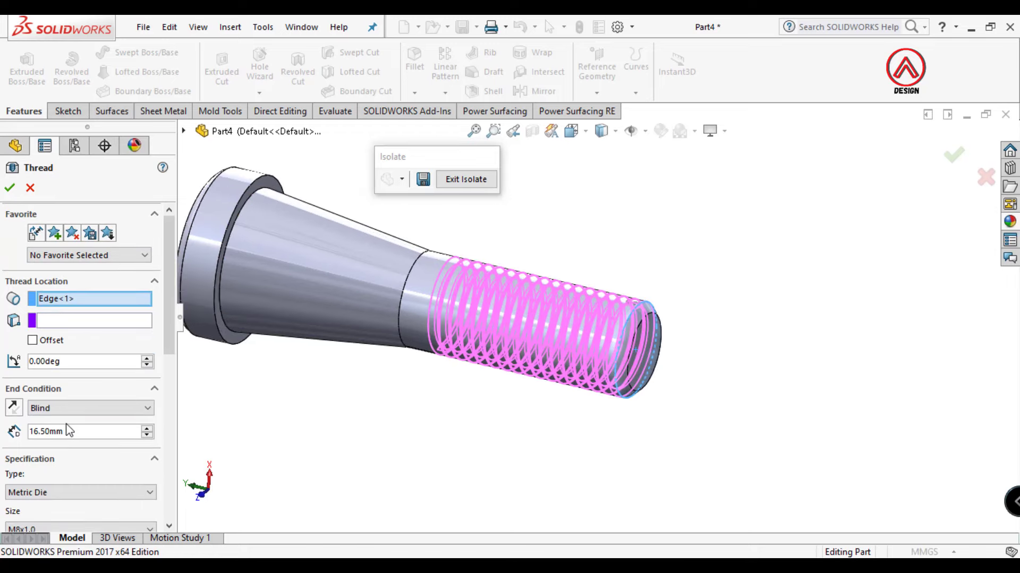
left_click(33, 341)
left_click(30, 361)
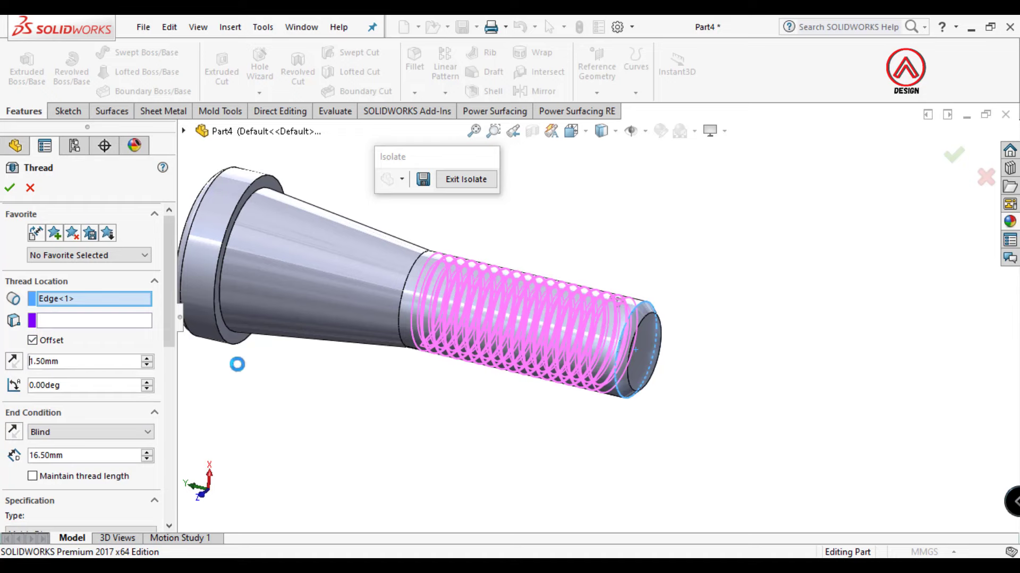
left_click(14, 363)
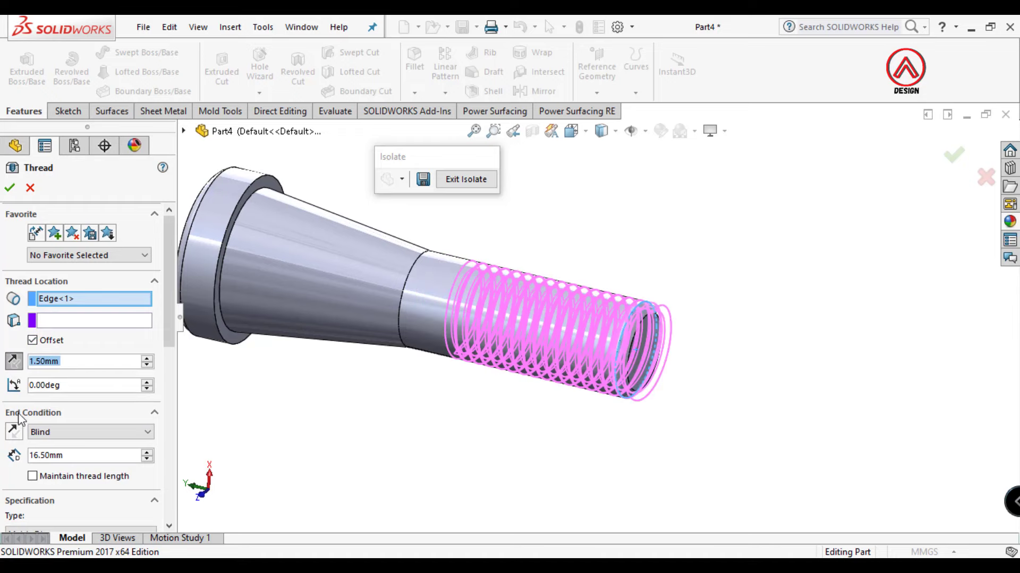
Set the thread to Blind 16.5mm length and size M8x1.25, then accept it.
left_click(81, 456)
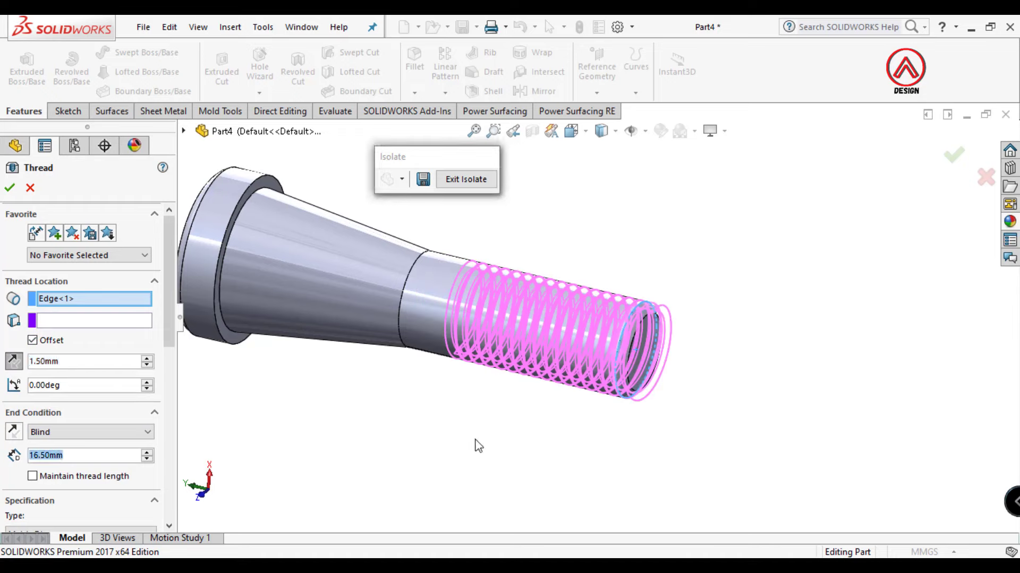
middle_click_drag(478, 446, 529, 387)
double_click(85, 460)
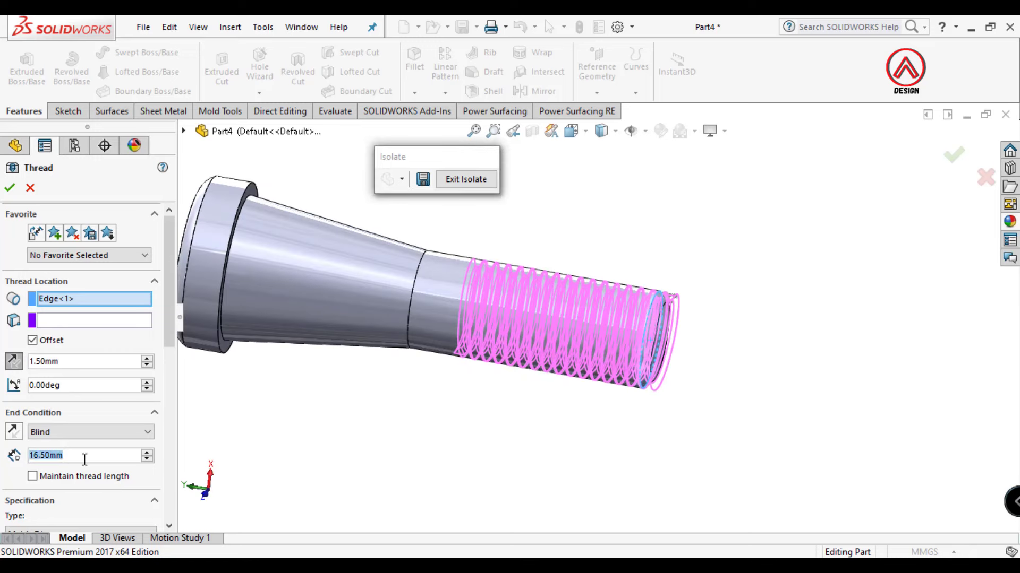
type("16.5")
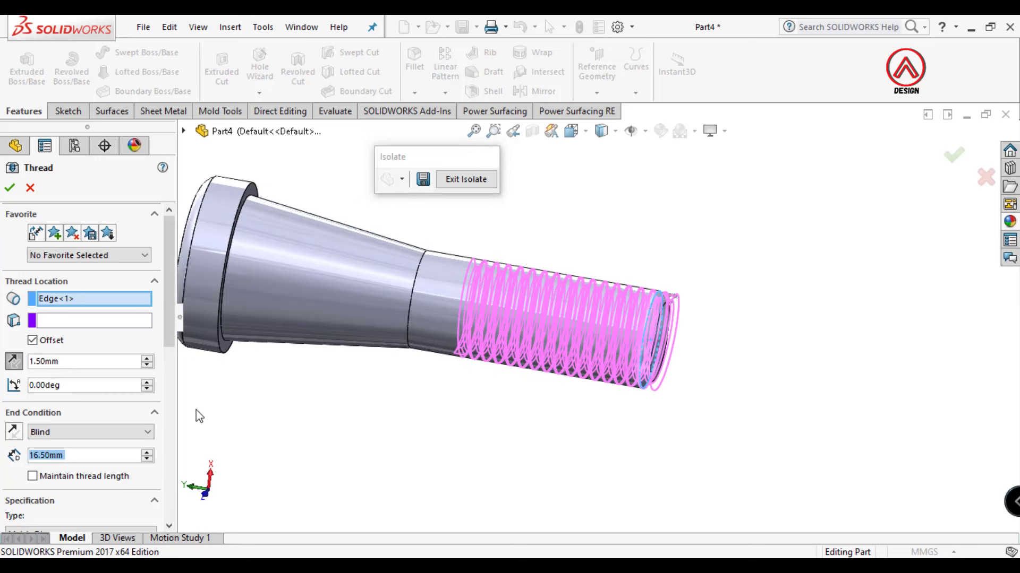
left_click_drag(171, 330, 165, 400)
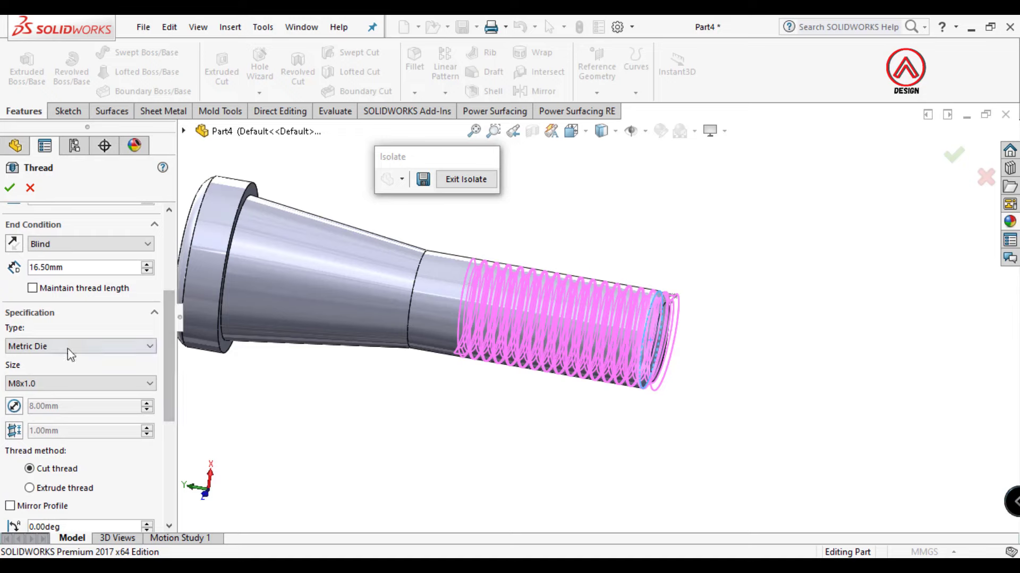
left_click(52, 386)
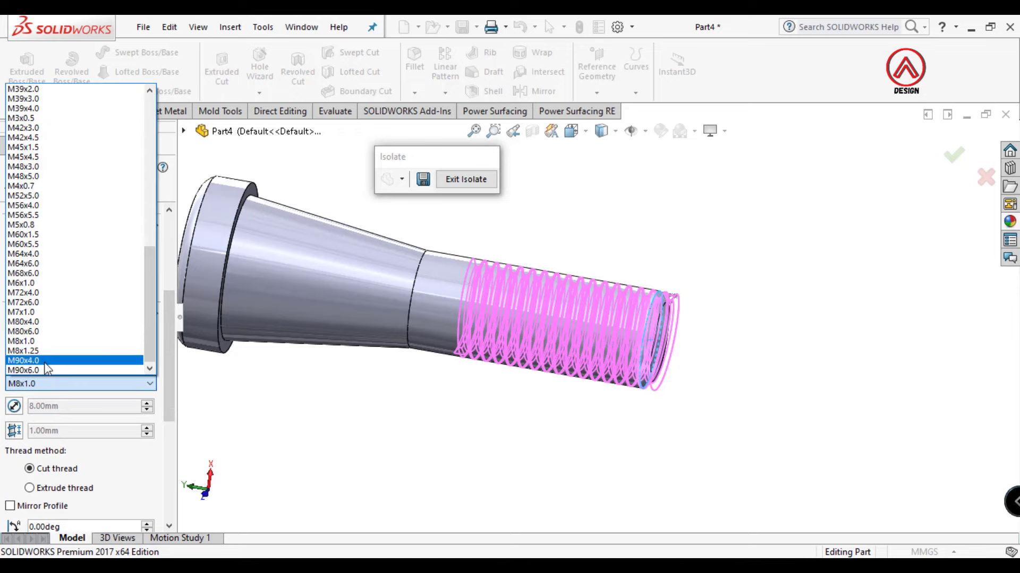
left_click(38, 361)
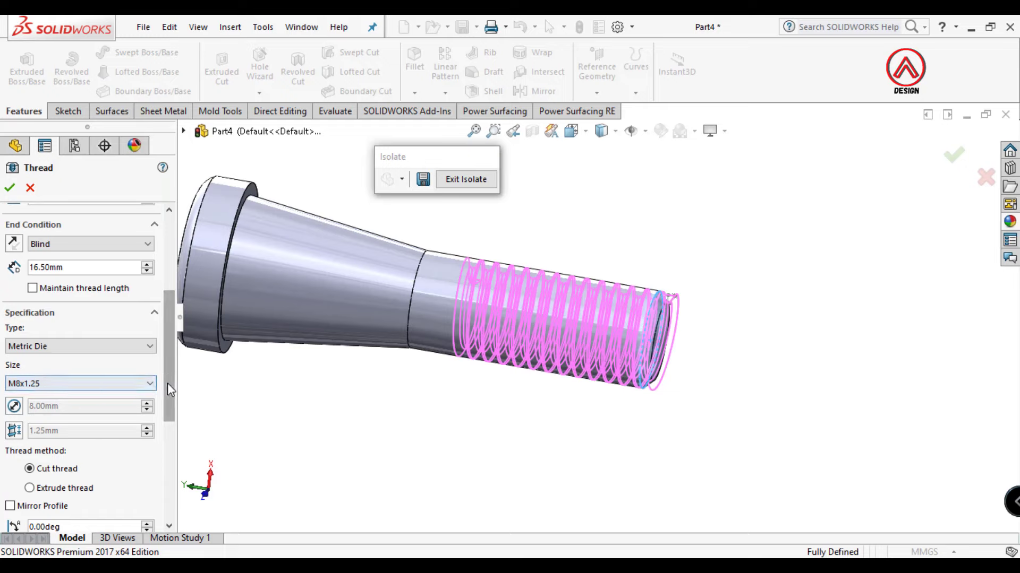
mouse_move(167, 384)
left_mouse_down()
mouse_move(161, 455)
mouse_move(176, 250)
left_mouse_up()
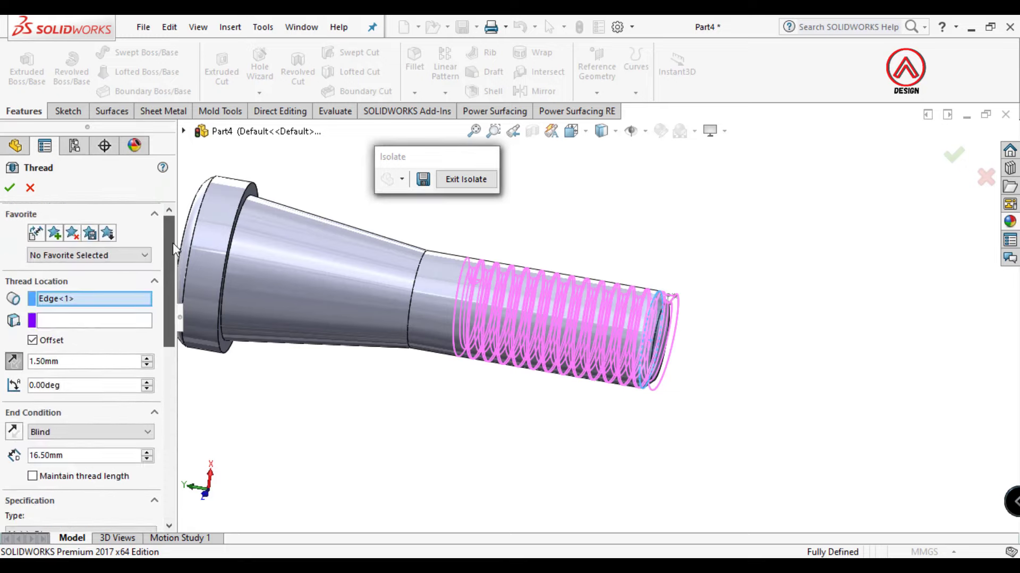
left_click(9, 188)
Sketch on the thread profile face and convert its edges into sketch lines.
middle_click_drag(655, 251, 616, 497)
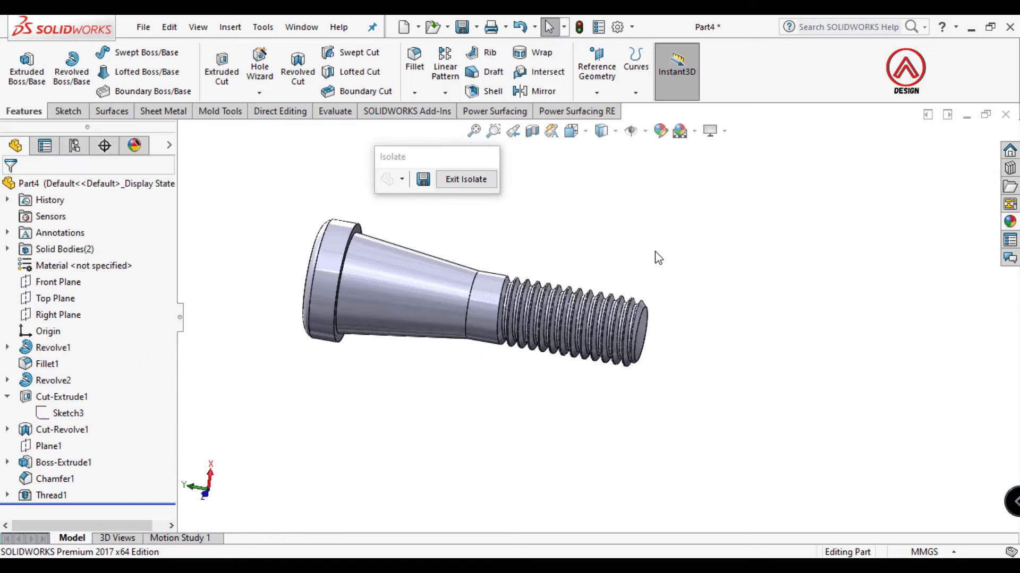
scroll(534, 260, "down", 2)
scroll(534, 333, "down", 5)
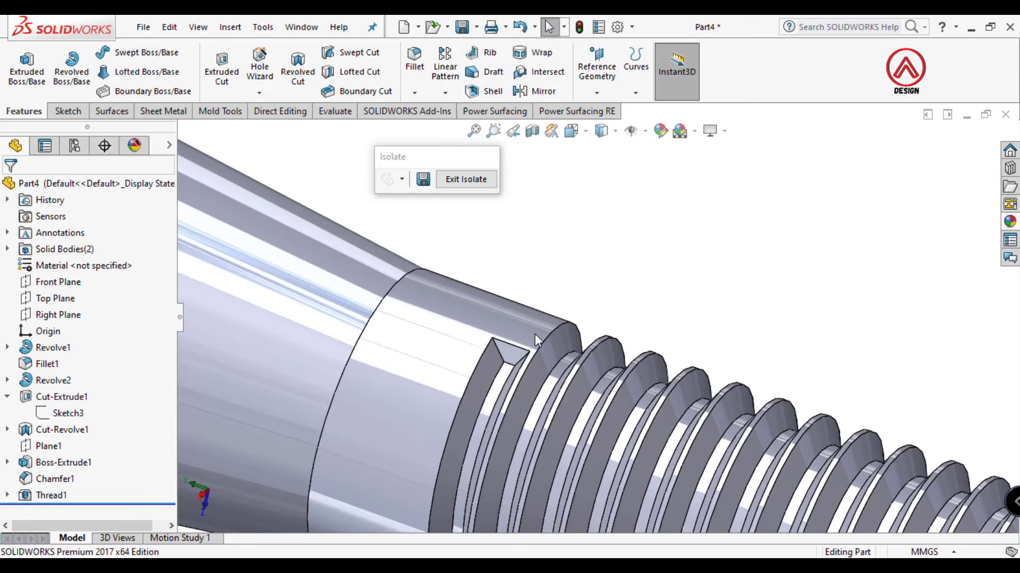
left_click(510, 360)
left_click(72, 114)
left_click(20, 66)
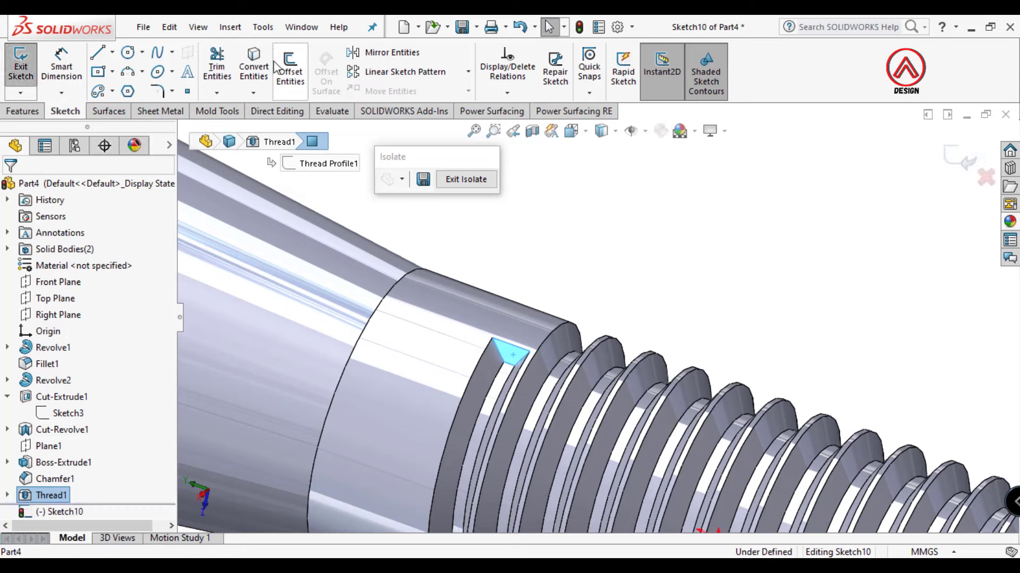
left_click(254, 69)
Extrude-cut the converted profile Through All to trim the thread start.
left_click(24, 111)
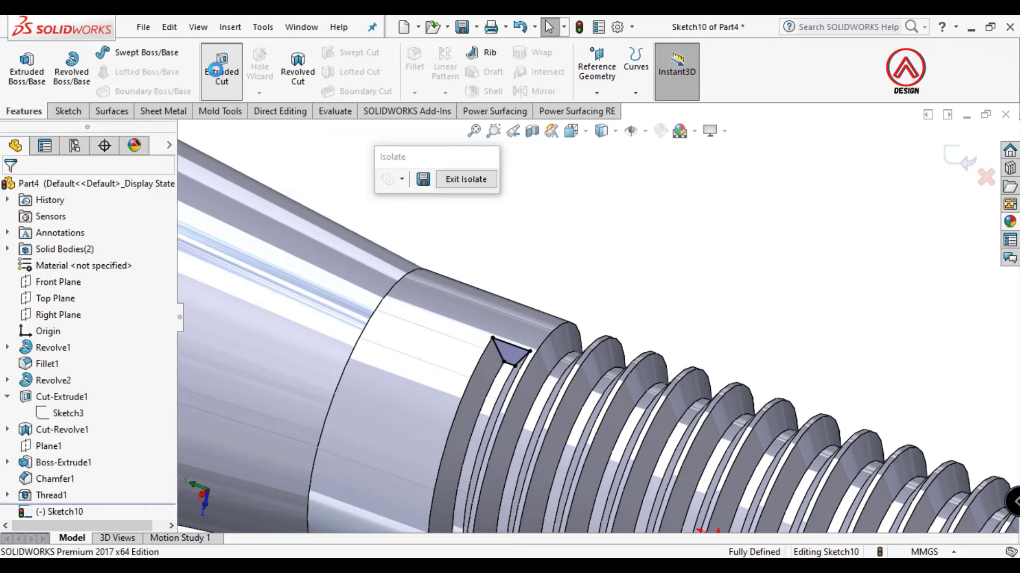
left_click(215, 69)
left_click(90, 277)
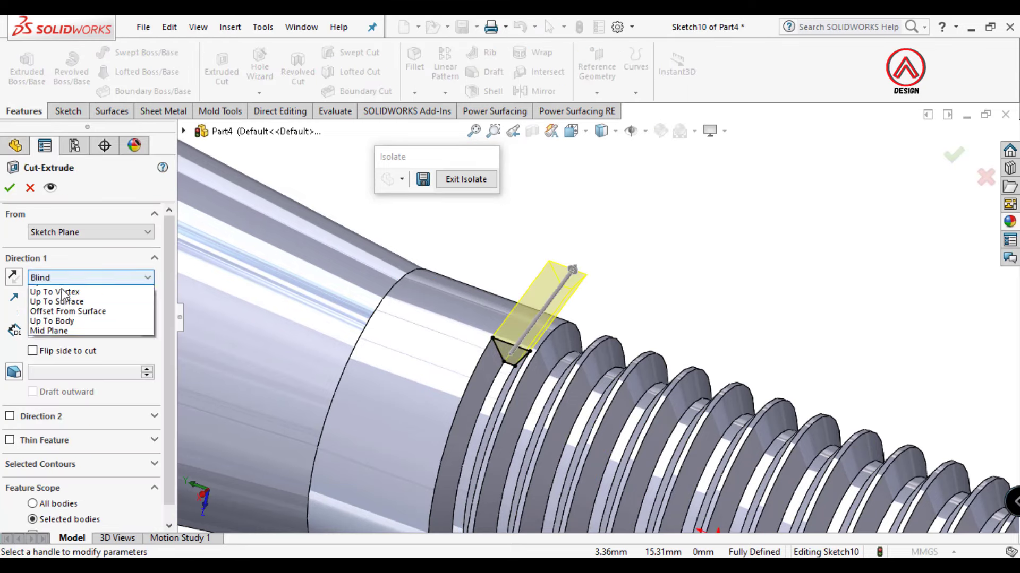
left_click(50, 283)
left_click(12, 191)
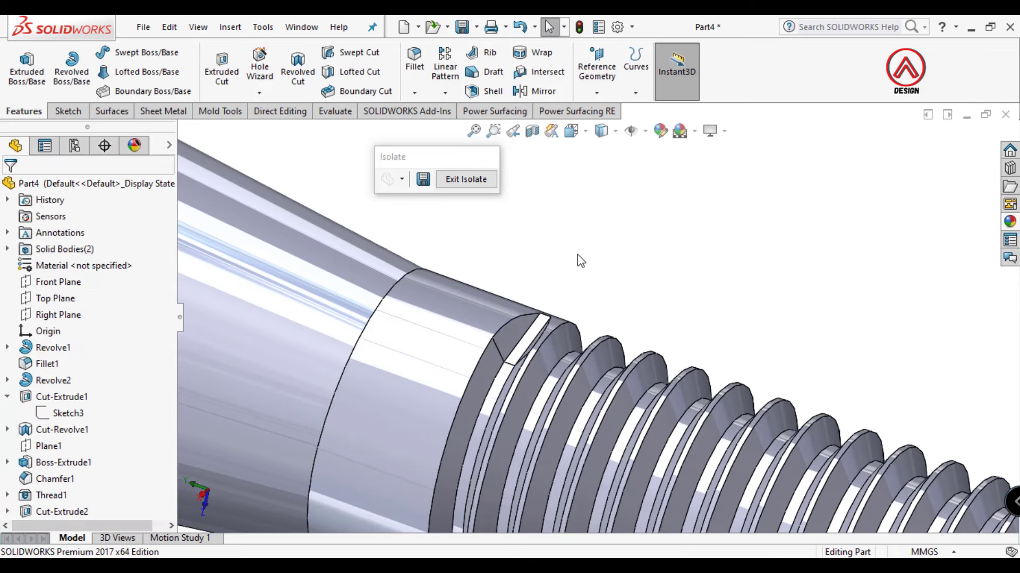
key("f")
mouse_move(696, 350)
middle_mouse_down()
mouse_move(723, 335)
mouse_move(591, 246)
mouse_move(646, 277)
mouse_move(653, 294)
middle_mouse_up()
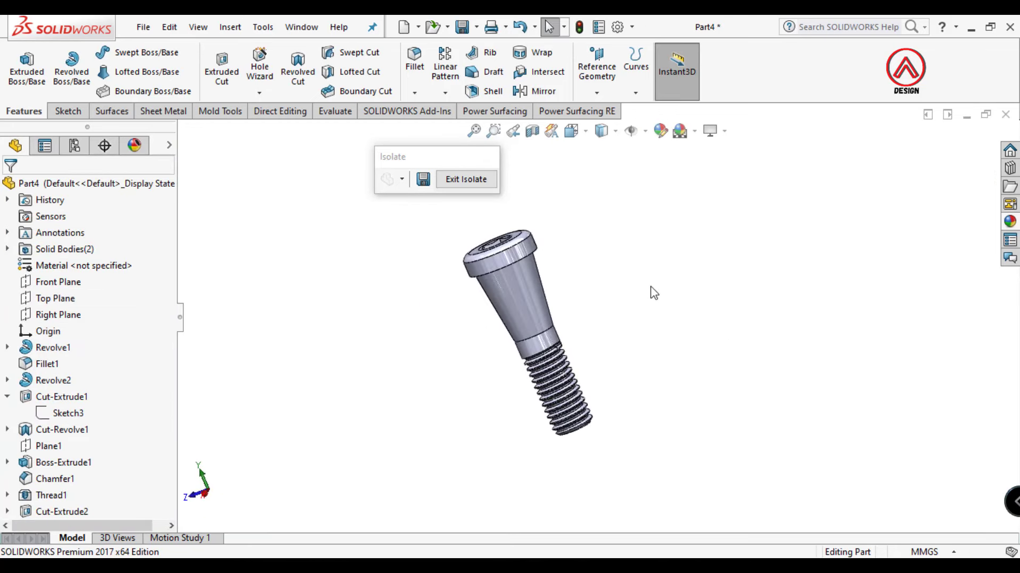
Apply the Metal > Iron appearance to the whole pin body.
left_click(1009, 222)
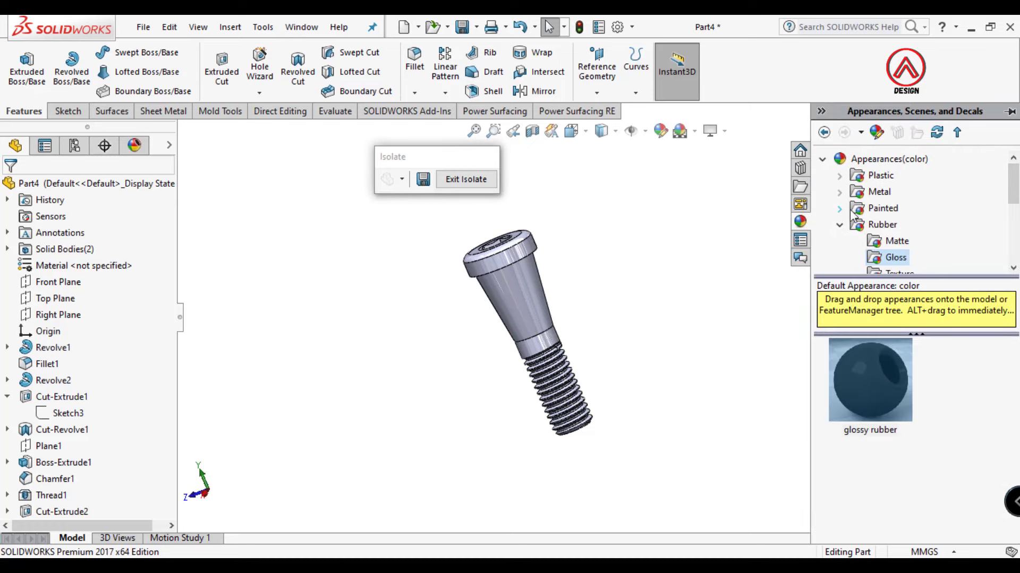
left_click(847, 226)
left_click(840, 191)
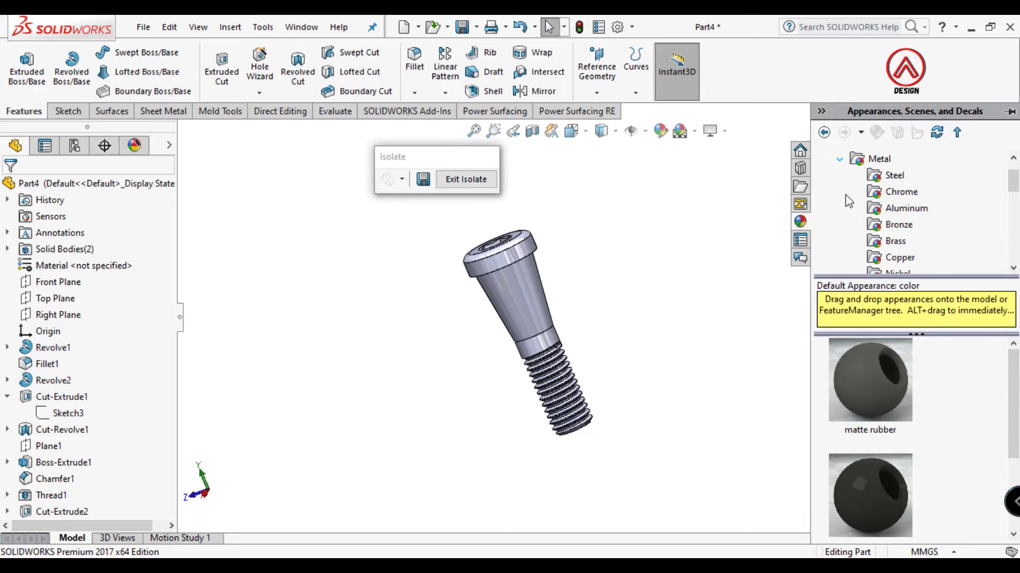
scroll(892, 244, "down", 3)
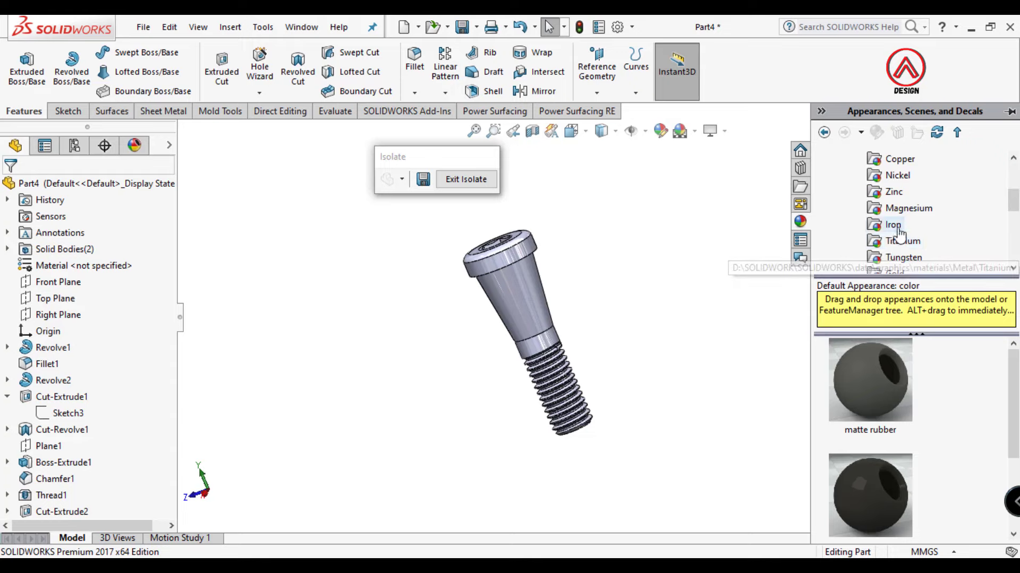
left_click(892, 226)
left_click_drag(875, 361, 543, 272)
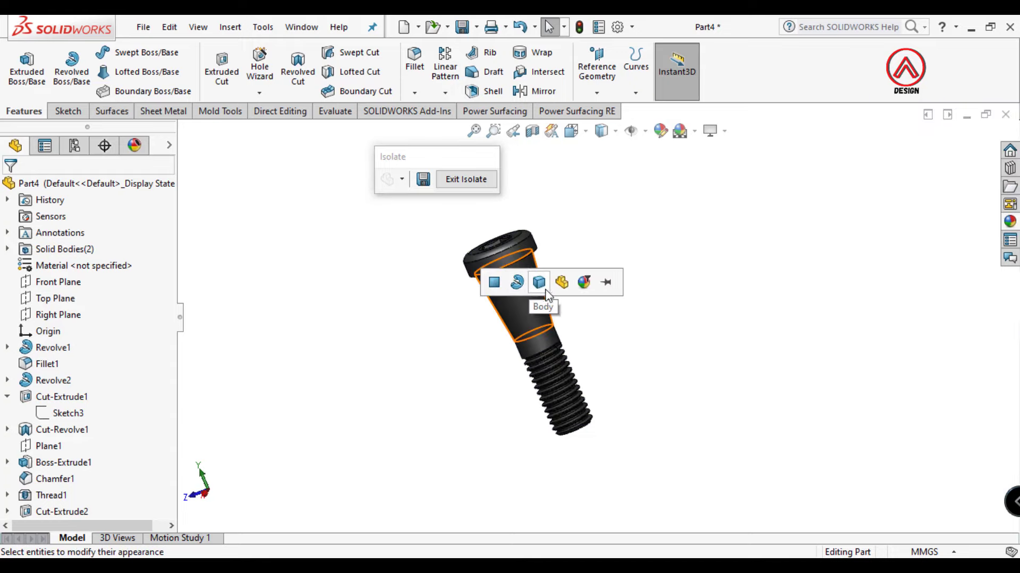
left_click(543, 288)
Exit isolation to show the yellow sleeve, then orbit to view the hex socket end.
left_click(478, 187)
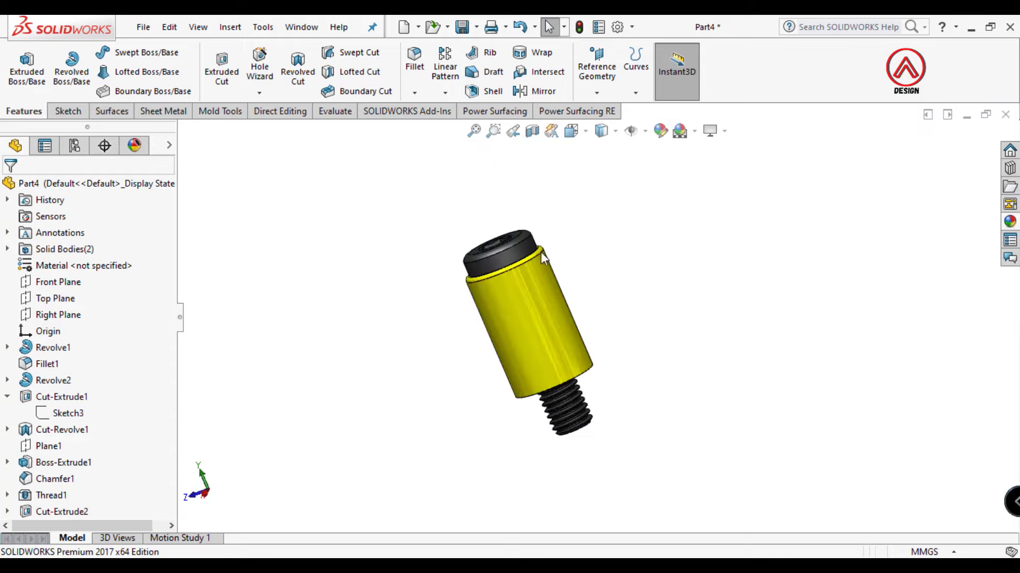
mouse_move(540, 251)
middle_mouse_down()
mouse_move(597, 337)
mouse_move(489, 177)
mouse_move(604, 379)
middle_mouse_up()
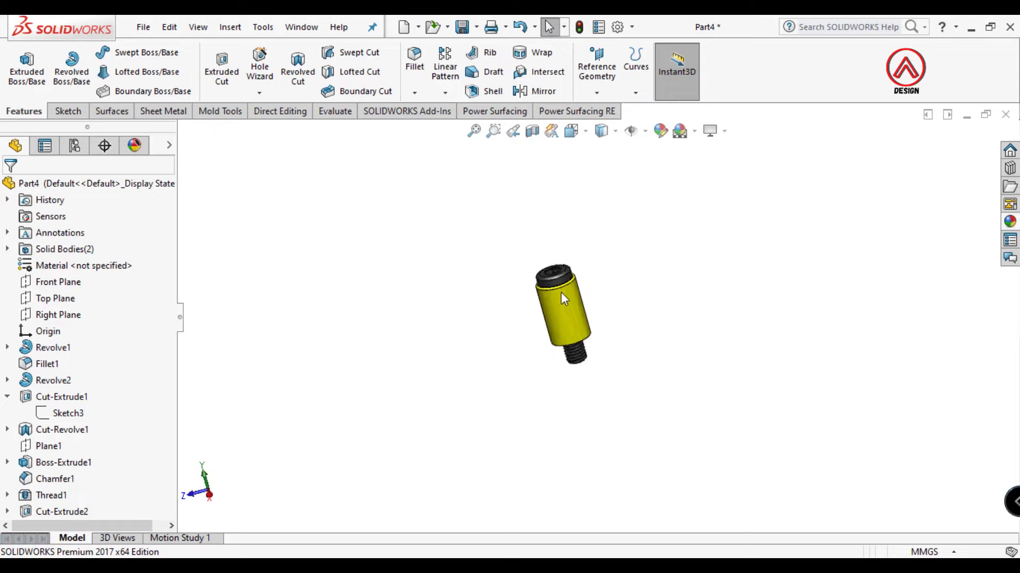
scroll(561, 319, "down", 5)
middle_click_drag(560, 333, 648, 295)
scroll(607, 345, "up", 2)
mouse_move(607, 344)
middle_mouse_down()
mouse_move(501, 342)
mouse_move(775, 318)
mouse_move(653, 278)
mouse_move(519, 287)
mouse_move(446, 308)
mouse_move(377, 274)
mouse_move(341, 198)
mouse_move(639, 303)
mouse_move(540, 223)
mouse_move(516, 328)
mouse_move(649, 334)
mouse_move(678, 291)
mouse_move(662, 309)
mouse_move(494, 232)
mouse_move(555, 304)
mouse_move(632, 316)
mouse_move(636, 333)
middle_mouse_up()
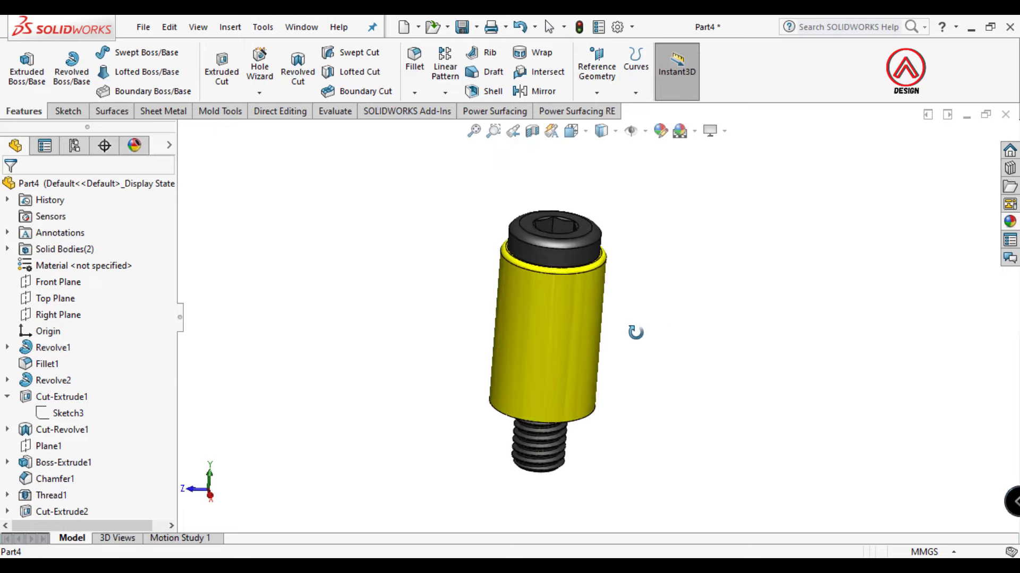